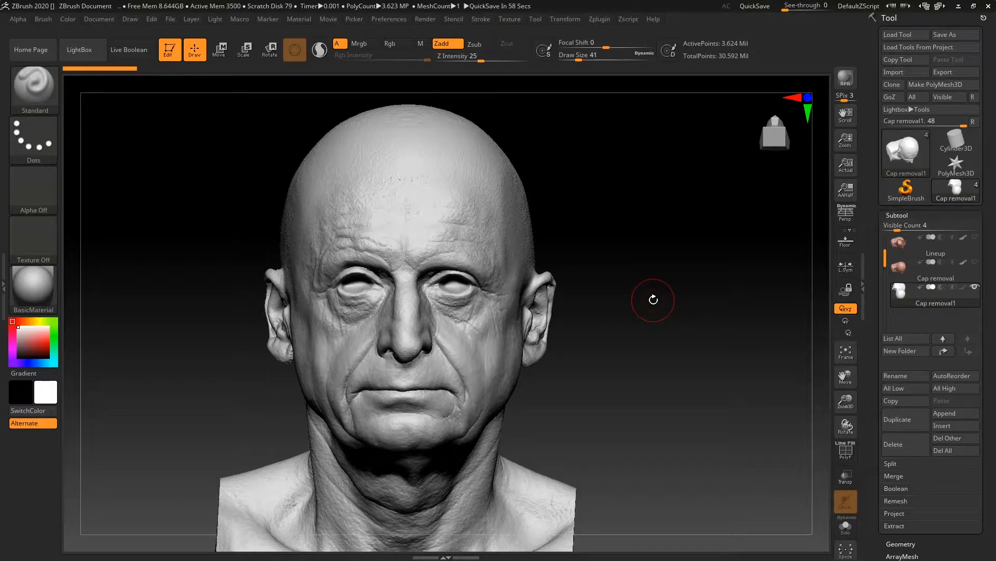
- Isolate the lower part of the head, from below the eyes down to the neck
{"action": "left_click_drag", "start_coordinate": [702, 342], "coordinate": [753, 397], "text": "alt"}
{"action": "key", "text": "space"}
{"action": "mouse_move", "coordinate": [764, 328]}
{"action": "left_mouse_down"}
{"action": "mouse_move", "coordinate": [794, 307]}
{"action": "mouse_move", "coordinate": [787, 334]}
{"action": "mouse_move", "coordinate": [788, 301]}
{"action": "mouse_move", "coordinate": [783, 327]}
{"action": "mouse_move", "coordinate": [723, 351]}
{"action": "mouse_move", "coordinate": [777, 396]}
{"action": "mouse_move", "coordinate": [794, 433]}
{"action": "mouse_move", "coordinate": [755, 430]}
{"action": "mouse_move", "coordinate": [683, 263]}
{"action": "mouse_move", "coordinate": [683, 312]}
{"action": "left_mouse_up"}
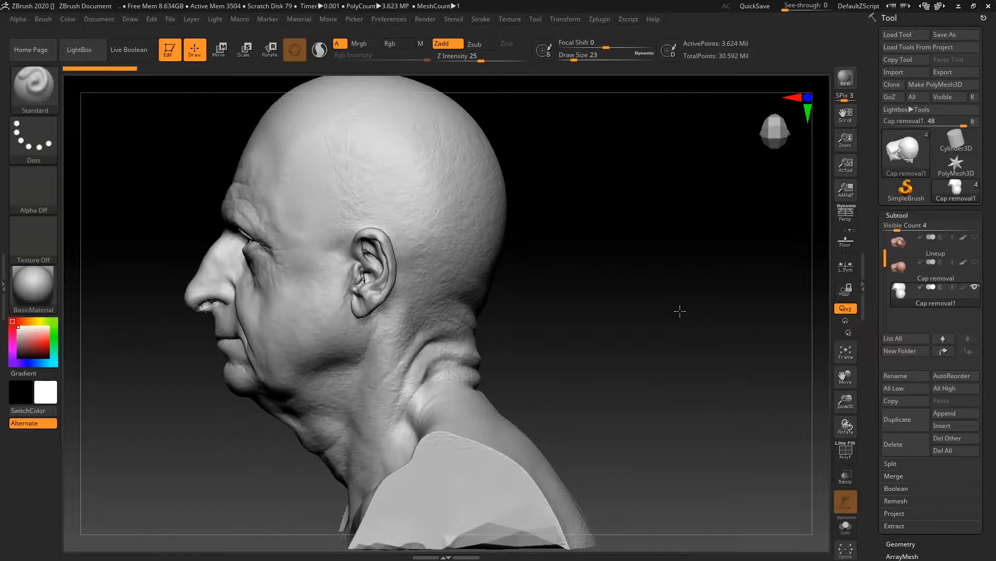
{"action": "left_click_drag", "start_coordinate": [131, 252], "coordinate": [343, 462], "text": "ctrl+shift"}
- Mask the upper lip from corner to corner with a draw size of 25
{"action": "mouse_move", "coordinate": [598, 345]}
{"action": "left_mouse_down"}
{"action": "mouse_move", "coordinate": [581, 338]}
{"action": "mouse_move", "coordinate": [701, 387]}
{"action": "mouse_move", "coordinate": [796, 319]}
{"action": "mouse_move", "coordinate": [796, 301]}
{"action": "mouse_move", "coordinate": [784, 400]}
{"action": "left_mouse_up"}
{"action": "key", "text": "space"}
{"action": "left_click_drag", "start_coordinate": [569, 274], "coordinate": [560, 274]}
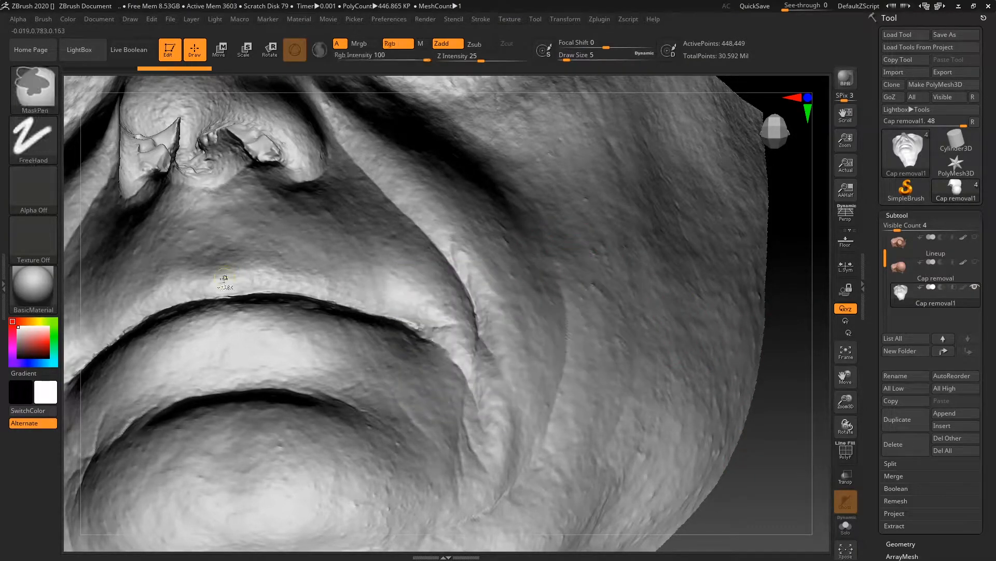
{"action": "key", "text": "space"}
{"action": "mouse_move", "coordinate": [239, 275]}
{"action": "left_mouse_down"}
{"action": "mouse_move", "coordinate": [439, 335]}
{"action": "mouse_move", "coordinate": [226, 306]}
{"action": "mouse_move", "coordinate": [108, 351]}
{"action": "left_mouse_up"}
{"action": "key", "text": "ctrl+i"}
{"action": "key", "text": "ctrl+i"}
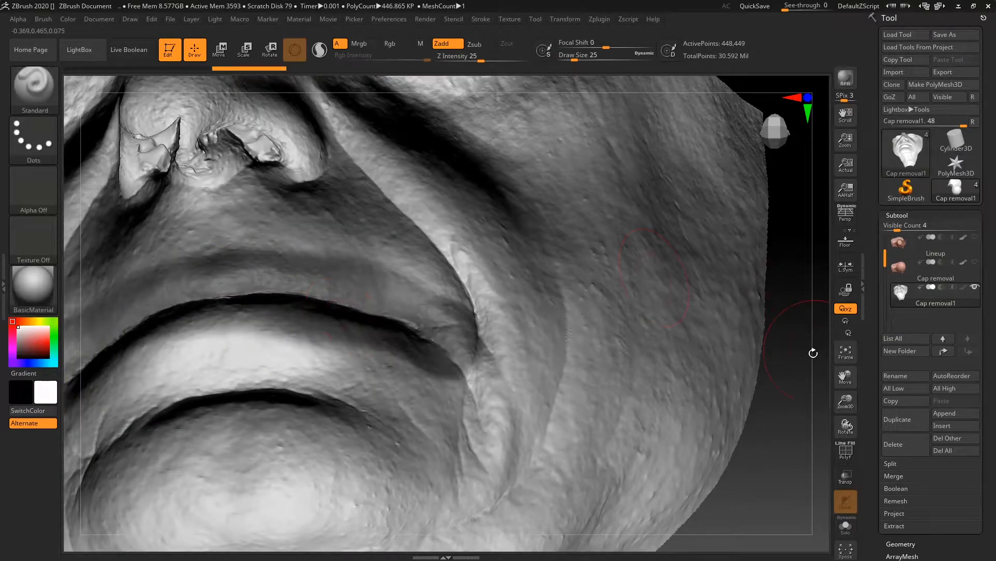
{"action": "left_click_drag", "start_coordinate": [811, 336], "coordinate": [917, 263], "text": "alt"}
{"action": "mouse_move", "coordinate": [183, 299]}
{"action": "left_mouse_down", "text": "ctrl"}
{"action": "mouse_move", "coordinate": [155, 341]}
{"action": "mouse_move", "coordinate": [360, 224]}
{"action": "mouse_move", "coordinate": [589, 285]}
{"action": "left_mouse_up", "text": "ctrl"}
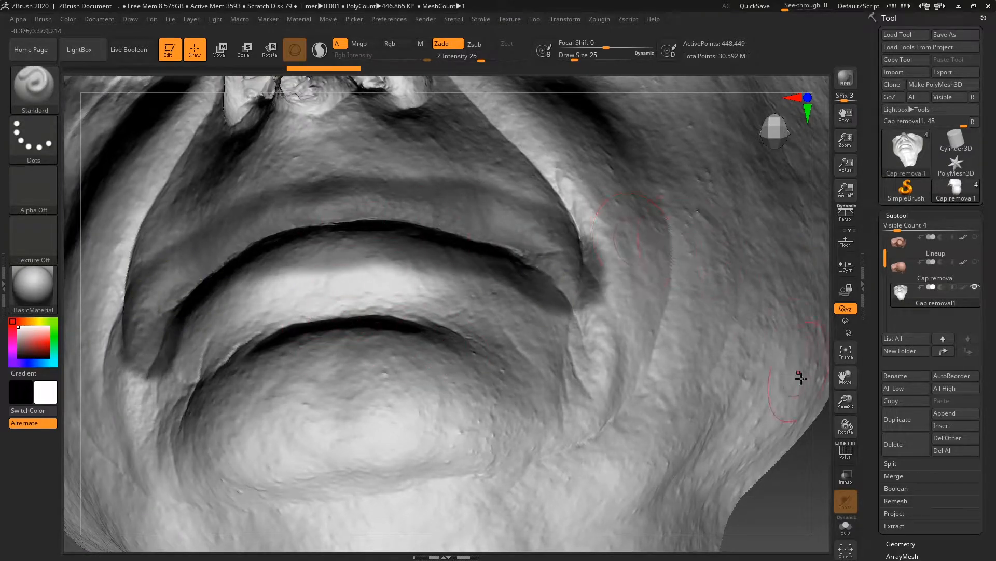
- Erase the mask that spilled onto the middle and one side of the lower lip, using a draw size of 9
{"action": "mouse_move", "coordinate": [817, 471]}
{"action": "left_mouse_down"}
{"action": "mouse_move", "coordinate": [647, 412]}
{"action": "mouse_move", "coordinate": [756, 366]}
{"action": "mouse_move", "coordinate": [756, 353]}
{"action": "mouse_move", "coordinate": [827, 313]}
{"action": "left_mouse_up"}
{"action": "key", "text": "space"}
{"action": "mouse_move", "coordinate": [361, 350]}
{"action": "left_mouse_down", "text": "ctrl+alt"}
{"action": "mouse_move", "coordinate": [407, 357]}
{"action": "mouse_move", "coordinate": [239, 373]}
{"action": "left_mouse_up", "text": "ctrl+alt"}
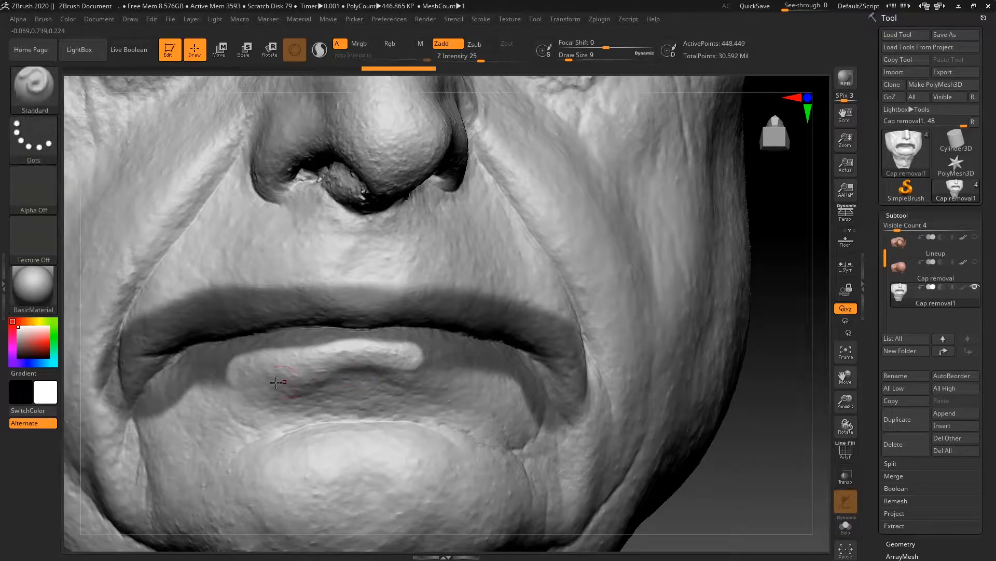
{"action": "left_click_drag", "start_coordinate": [192, 369], "coordinate": [156, 389], "text": "ctrl"}
{"action": "mouse_move", "coordinate": [737, 474]}
{"action": "left_mouse_down"}
{"action": "mouse_move", "coordinate": [745, 454]}
{"action": "mouse_move", "coordinate": [687, 427]}
{"action": "left_mouse_up"}
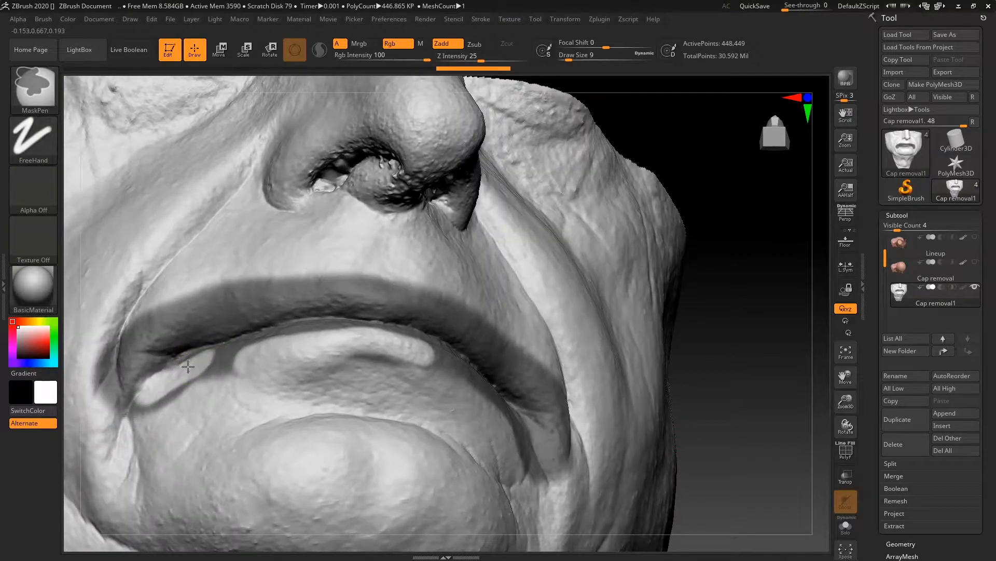
- Erase the remaining mask along the entire lower lip up to both mouth corners, using a draw size down to 7
{"action": "left_click_drag", "start_coordinate": [202, 357], "coordinate": [329, 331], "text": "ctrl+alt"}
{"action": "left_click_drag", "start_coordinate": [692, 282], "coordinate": [612, 293]}
{"action": "mouse_move", "coordinate": [296, 357]}
{"action": "left_mouse_down", "text": "ctrl+alt"}
{"action": "mouse_move", "coordinate": [416, 387]}
{"action": "mouse_move", "coordinate": [519, 447]}
{"action": "mouse_move", "coordinate": [449, 380]}
{"action": "left_mouse_up", "text": "ctrl+alt"}
{"action": "left_click_drag", "start_coordinate": [530, 485], "coordinate": [571, 431], "text": "ctrl+alt"}
{"action": "right_click_drag", "start_coordinate": [628, 389], "coordinate": [868, 324]}
{"action": "right_click", "coordinate": [471, 363]}
{"action": "mouse_move", "coordinate": [275, 370]}
{"action": "left_mouse_down", "text": "ctrl+alt"}
{"action": "mouse_move", "coordinate": [206, 404]}
{"action": "mouse_move", "coordinate": [188, 391]}
{"action": "left_mouse_up", "text": "ctrl+alt"}
{"action": "right_click_drag", "start_coordinate": [788, 316], "coordinate": [681, 307]}
{"action": "left_click_drag", "start_coordinate": [311, 358], "coordinate": [260, 387], "text": "ctrl+alt"}
{"action": "mouse_move", "coordinate": [586, 338]}
{"action": "right_mouse_down"}
{"action": "mouse_move", "coordinate": [746, 343]}
{"action": "mouse_move", "coordinate": [829, 364]}
{"action": "mouse_move", "coordinate": [812, 306]}
{"action": "mouse_move", "coordinate": [635, 334]}
{"action": "right_mouse_up"}
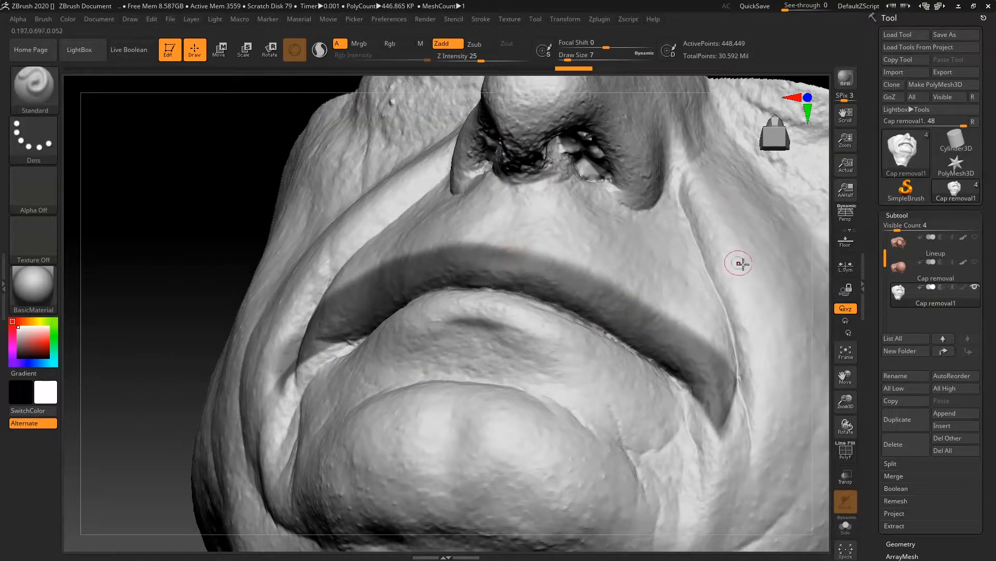
- Turn the masked upper lip into its own polygroup with Group Masked and check the mask by inverting it
{"action": "right_click_drag", "start_coordinate": [788, 203], "coordinate": [787, 308]}
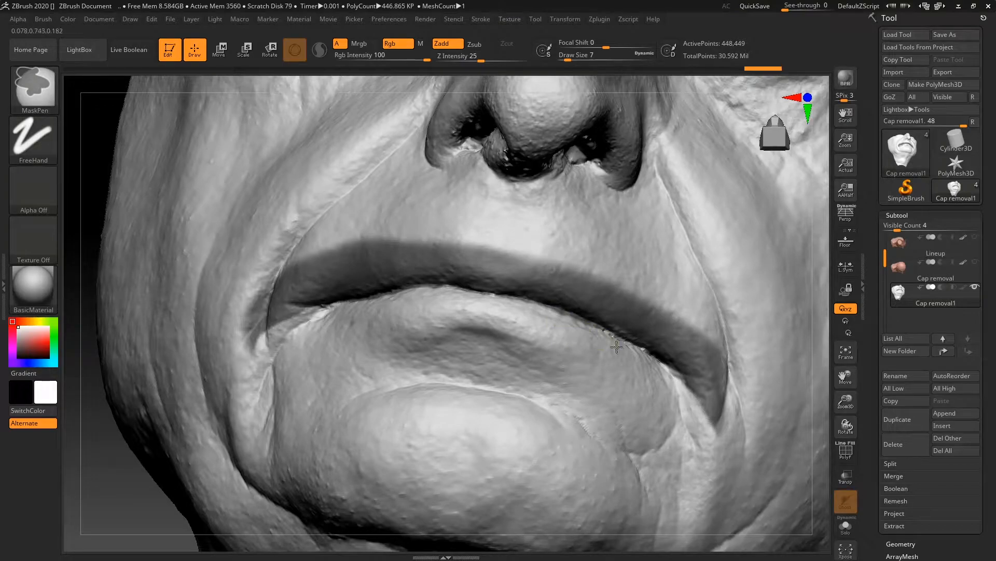
{"action": "mouse_move", "coordinate": [825, 331]}
{"action": "left_mouse_down"}
{"action": "mouse_move", "coordinate": [857, 315]}
{"action": "mouse_move", "coordinate": [747, 319]}
{"action": "mouse_move", "coordinate": [799, 293]}
{"action": "left_mouse_up"}
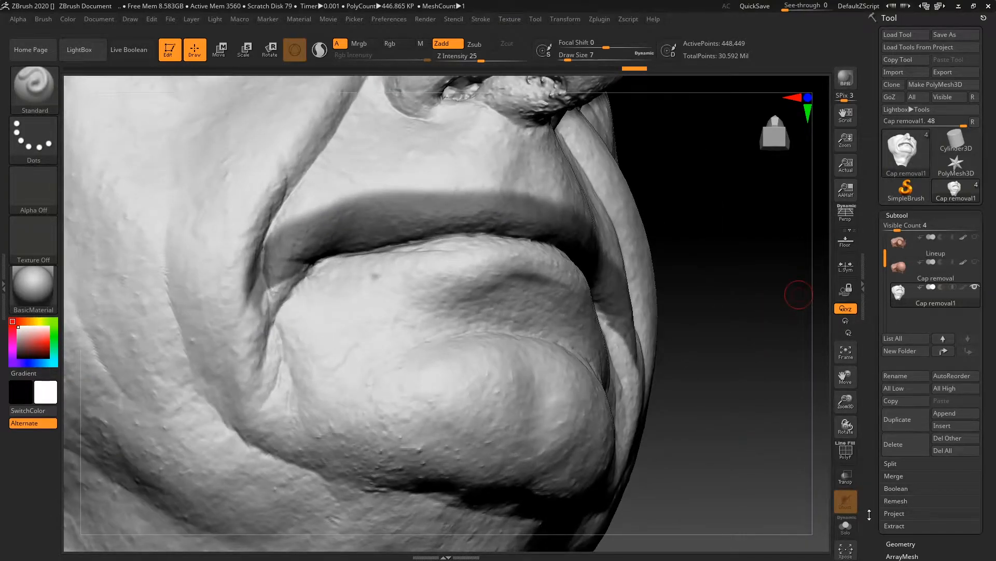
{"action": "scroll", "coordinate": [918, 414], "scroll_direction": "down", "scroll_amount": 5}
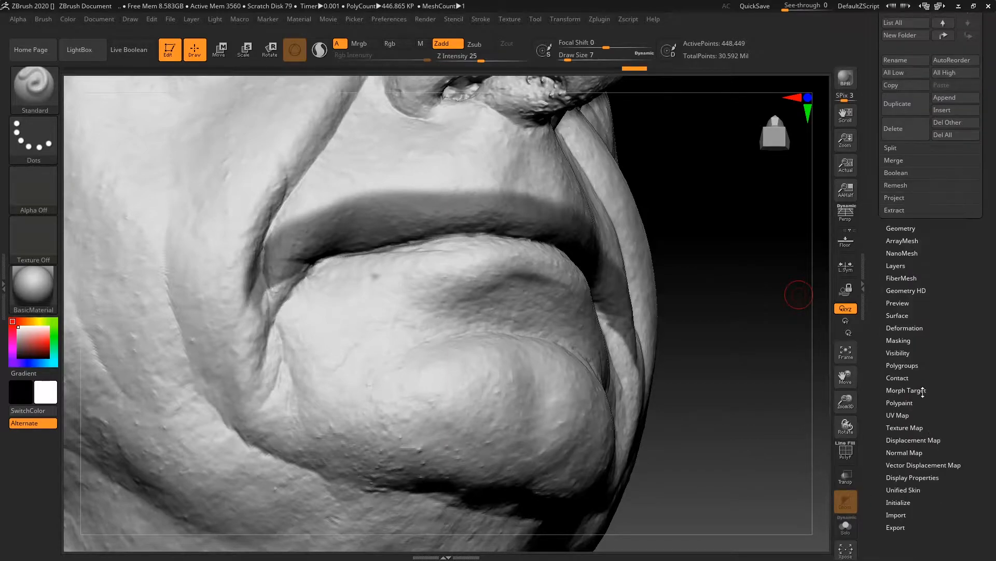
{"action": "left_click", "coordinate": [913, 353]}
{"action": "left_click", "coordinate": [925, 295]}
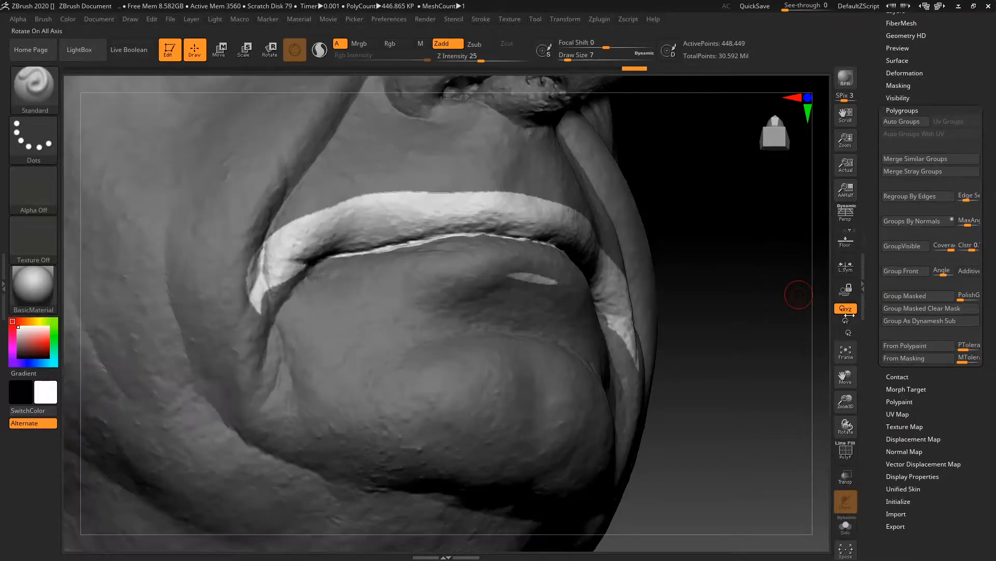
{"action": "left_click_drag", "start_coordinate": [723, 282], "coordinate": [723, 291]}
{"action": "key", "text": "ctrl"}
{"action": "left_click", "coordinate": [709, 293], "text": "ctrl"}
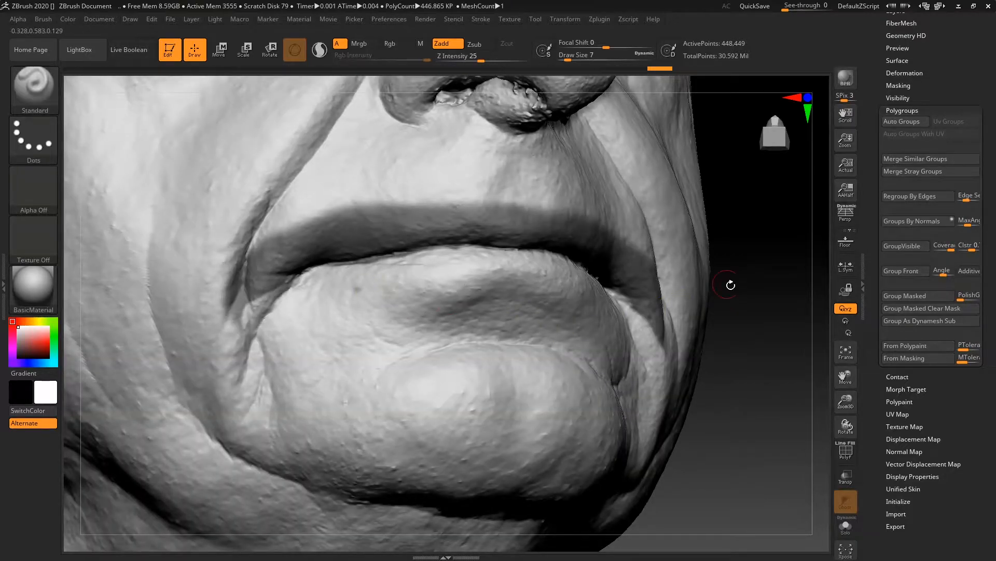
- Touch up the upper lip mask along the seam between the lips and apply Group Masked again
{"action": "left_click_drag", "start_coordinate": [741, 298], "coordinate": [647, 311]}
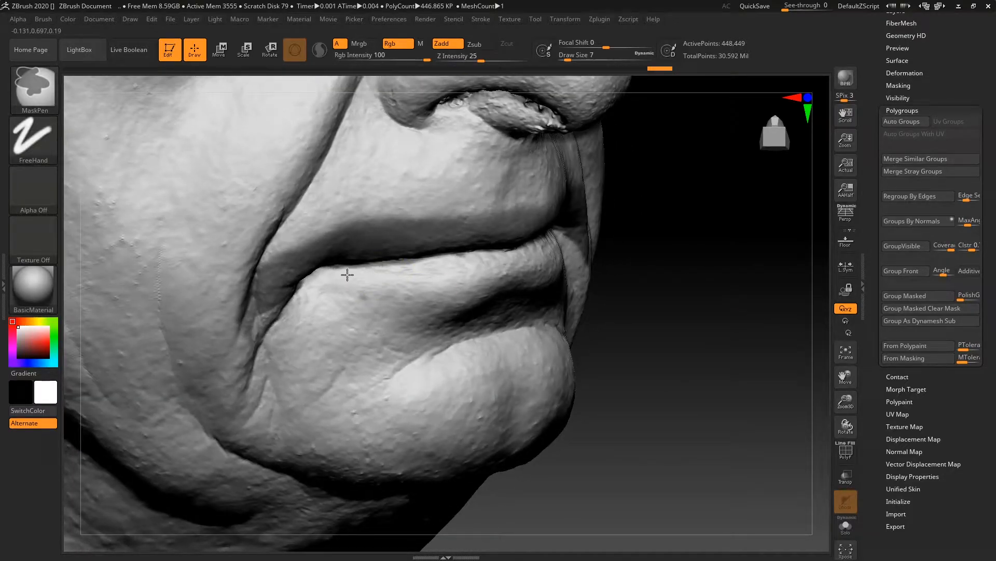
{"action": "left_click_drag", "start_coordinate": [701, 271], "coordinate": [701, 249]}
{"action": "left_click_drag", "start_coordinate": [457, 249], "coordinate": [400, 254], "text": "ctrl"}
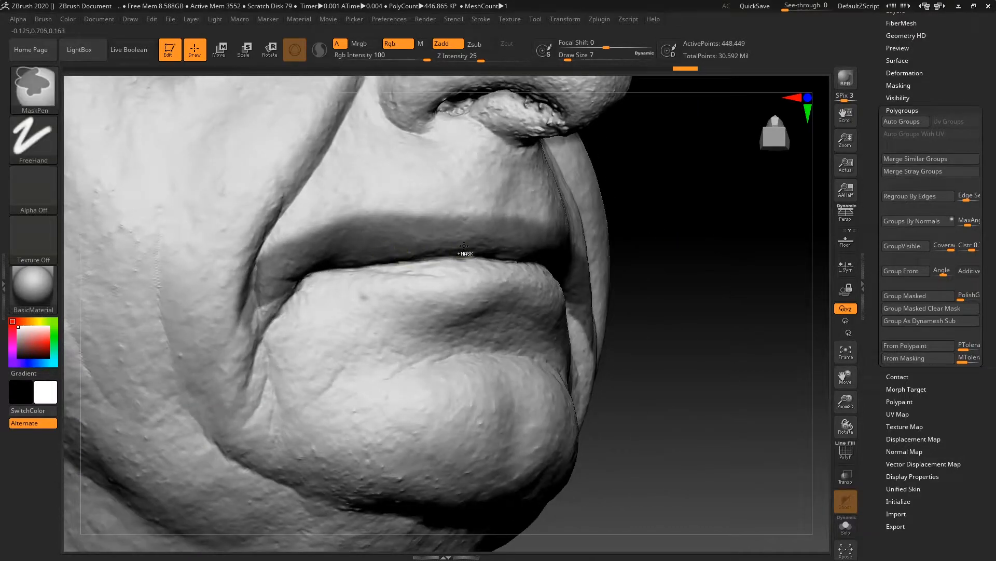
{"action": "left_click_drag", "start_coordinate": [743, 285], "coordinate": [725, 282]}
{"action": "mouse_move", "coordinate": [811, 328]}
{"action": "left_mouse_down"}
{"action": "mouse_move", "coordinate": [760, 360]}
{"action": "mouse_move", "coordinate": [566, 342]}
{"action": "left_mouse_up"}
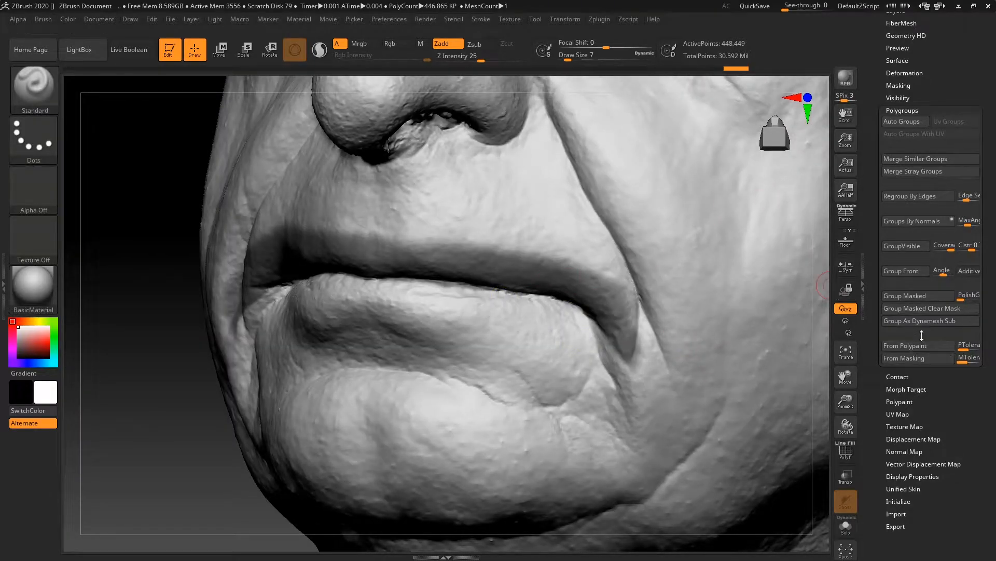
{"action": "left_click", "coordinate": [924, 295]}
- Invert the mask and paint over the stray unmasked skin around the upper lip's corner and along the lip seam
{"action": "mouse_move", "coordinate": [832, 359]}
{"action": "left_mouse_down"}
{"action": "mouse_move", "coordinate": [828, 346]}
{"action": "mouse_move", "coordinate": [820, 396]}
{"action": "mouse_move", "coordinate": [825, 385]}
{"action": "left_mouse_up"}
{"action": "left_click_drag", "start_coordinate": [816, 445], "coordinate": [778, 433], "text": "alt"}
{"action": "key", "text": "ctrl+i"}
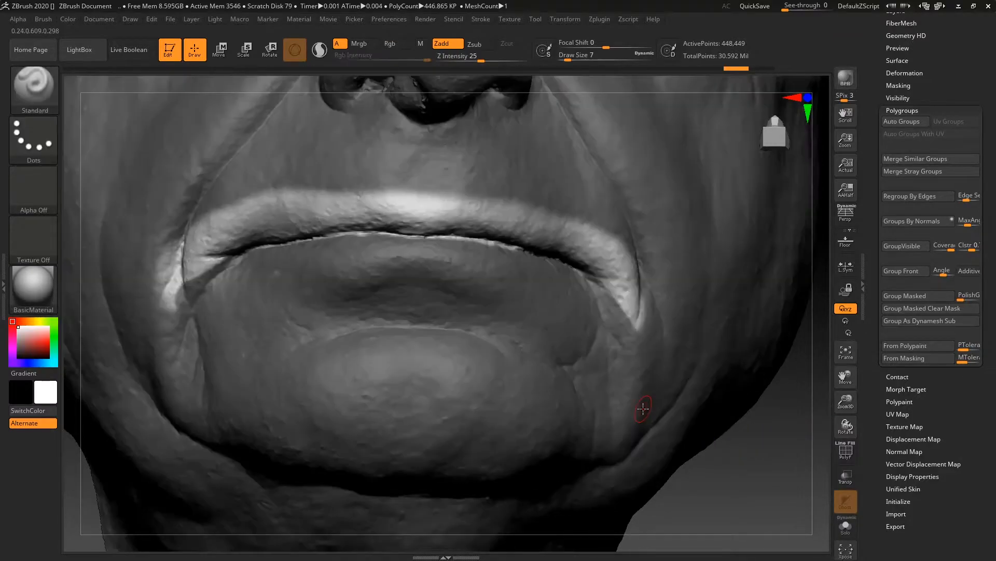
{"action": "key", "text": "ctrl"}
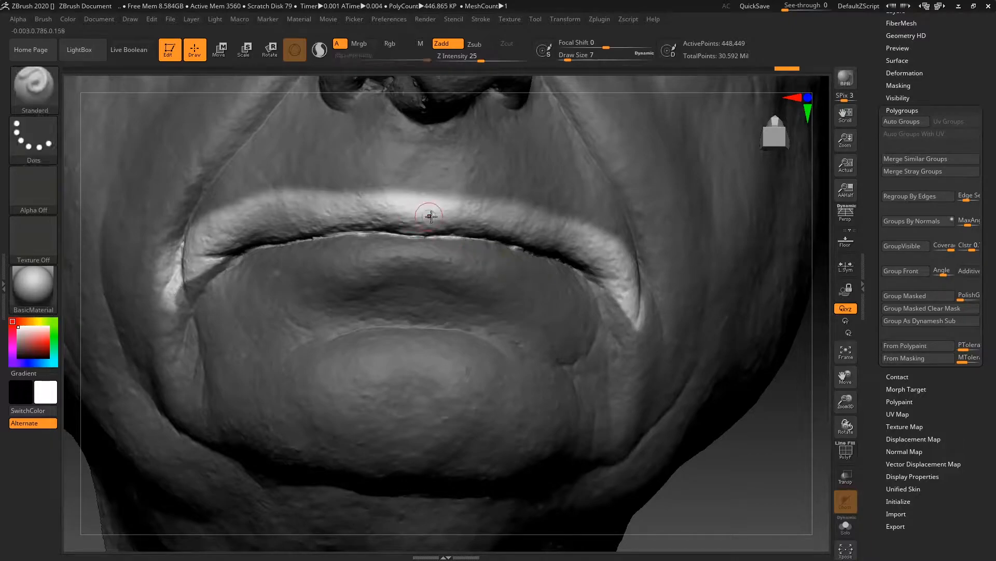
{"action": "mouse_move", "coordinate": [763, 380]}
{"action": "left_mouse_down"}
{"action": "mouse_move", "coordinate": [779, 431]}
{"action": "mouse_move", "coordinate": [802, 448]}
{"action": "left_mouse_up"}
{"action": "key", "text": "ctrl"}
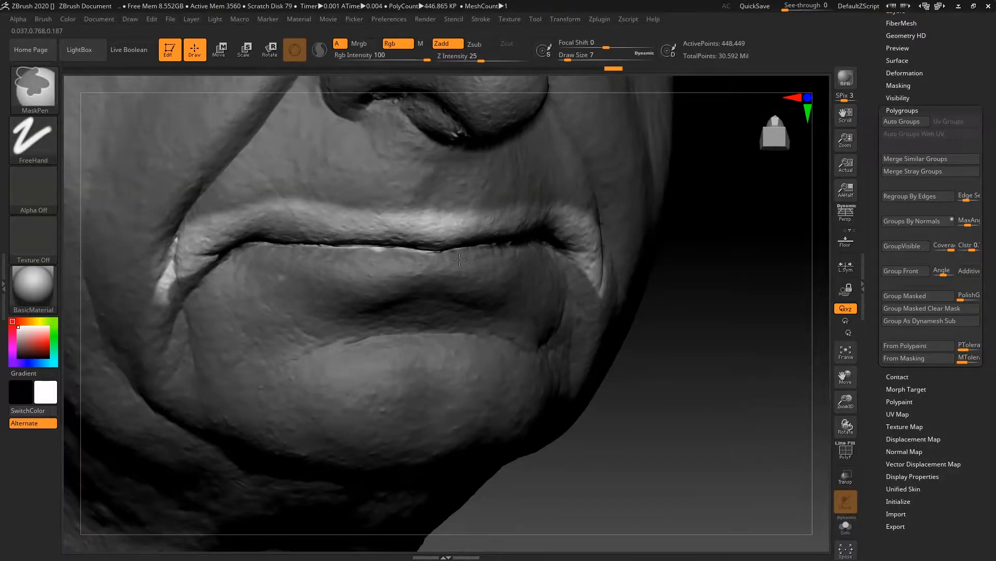
{"action": "mouse_move", "coordinate": [685, 255]}
{"action": "left_mouse_down"}
{"action": "mouse_move", "coordinate": [634, 245]}
{"action": "mouse_move", "coordinate": [587, 252]}
{"action": "left_mouse_up"}
{"action": "key", "text": "ctrl"}
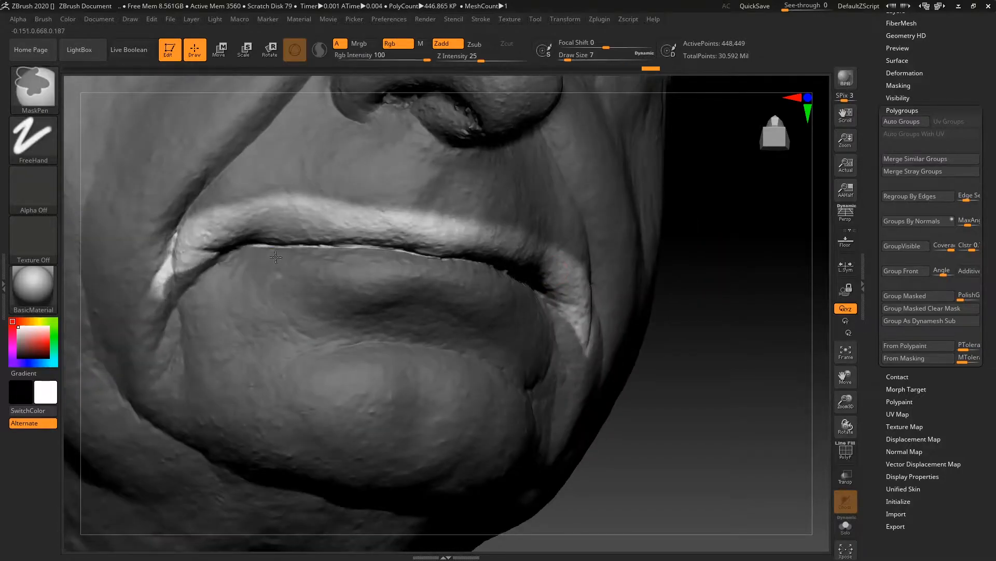
{"action": "left_click_drag", "start_coordinate": [170, 284], "coordinate": [149, 311], "text": "ctrl"}
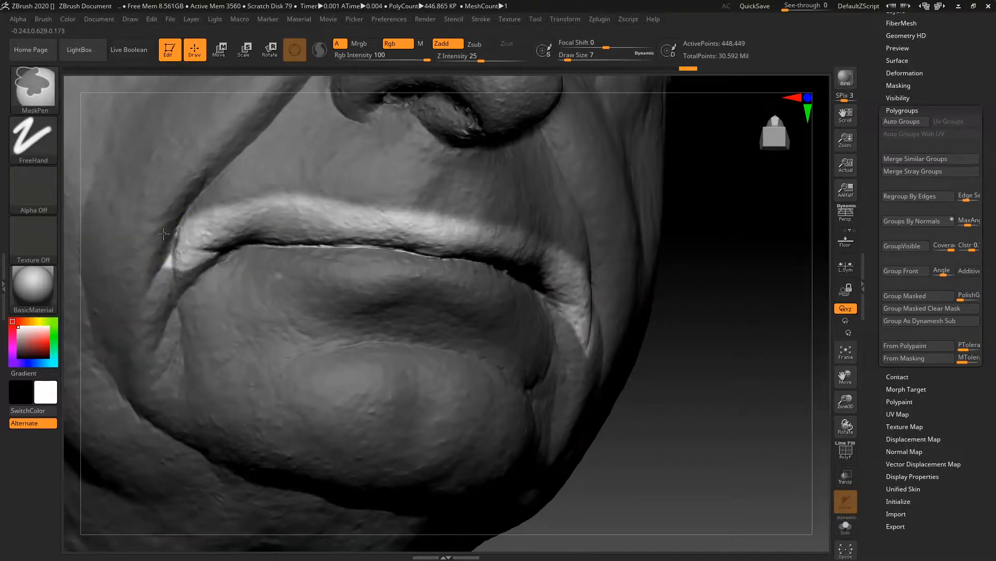
{"action": "left_click_drag", "start_coordinate": [750, 360], "coordinate": [789, 355]}
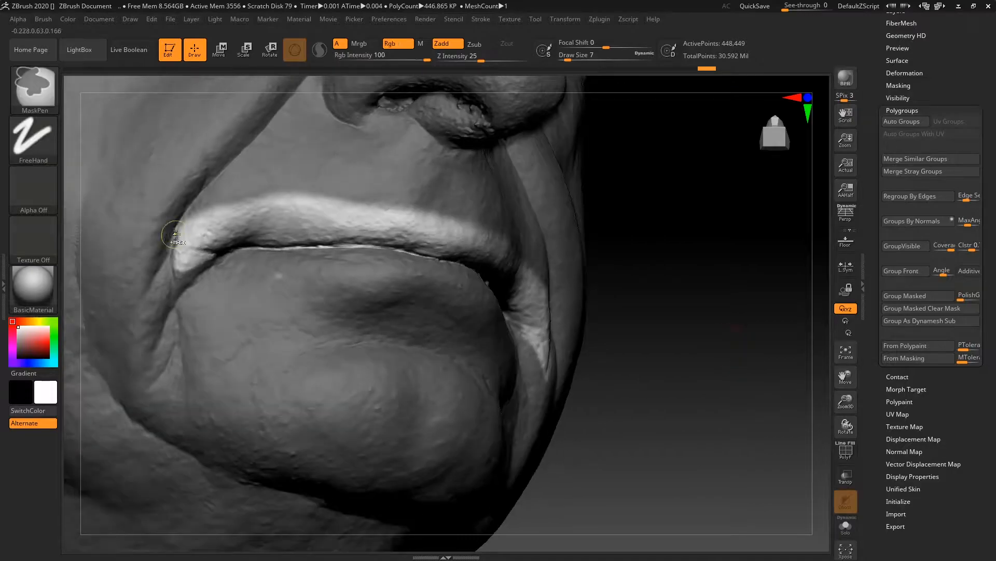
- Refine the mask around the upper lip's opposite corner and undo the last stroke
{"action": "left_click_drag", "start_coordinate": [712, 314], "coordinate": [690, 278]}
{"action": "key", "text": "ctrl"}
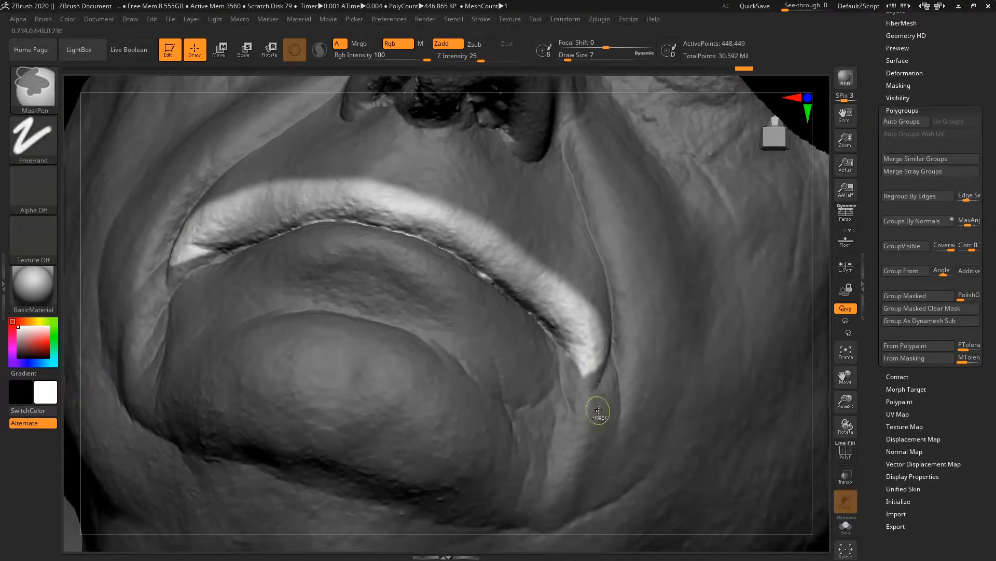
{"action": "left_click_drag", "start_coordinate": [599, 375], "coordinate": [585, 410], "text": "ctrl"}
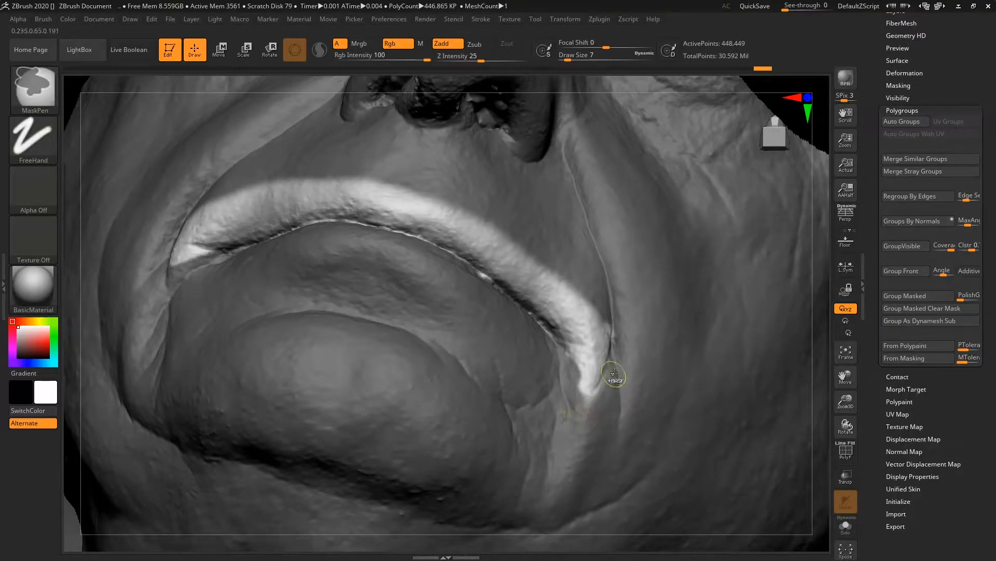
{"action": "mouse_move", "coordinate": [614, 370]}
{"action": "left_mouse_down", "text": "ctrl"}
{"action": "mouse_move", "coordinate": [588, 402]}
{"action": "mouse_move", "coordinate": [597, 374]}
{"action": "left_mouse_up", "text": "ctrl"}
{"action": "right_click_drag", "start_coordinate": [781, 253], "coordinate": [814, 291]}
{"action": "key", "text": "ctrl+z"}
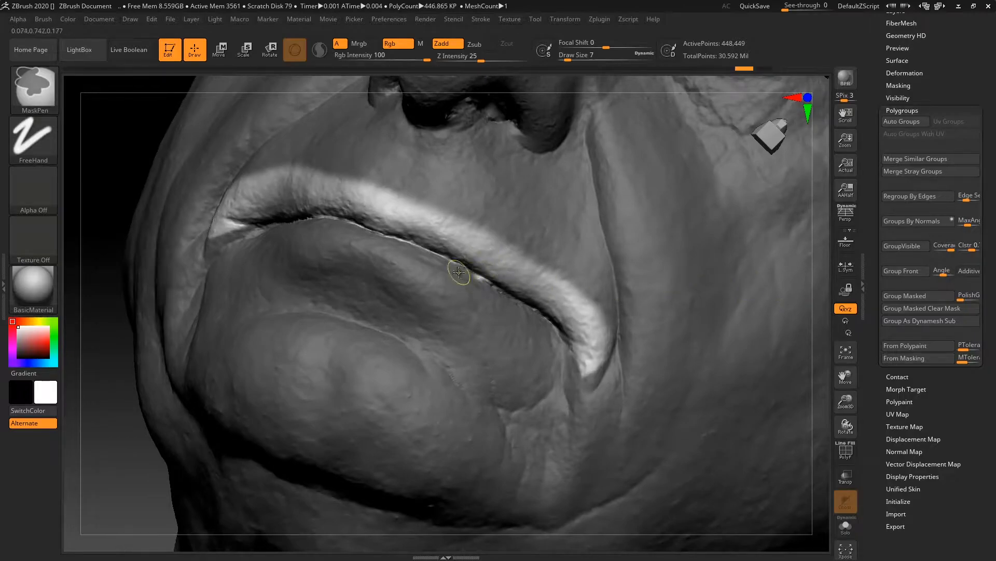
- Mask the gaps along the seam between the lips with a draw size of 8, undoing the first stroke
{"action": "left_click_drag", "start_coordinate": [420, 260], "coordinate": [388, 242], "text": "ctrl"}
{"action": "key", "text": "ctrl+z"}
{"action": "mouse_move", "coordinate": [821, 322]}
{"action": "left_mouse_down", "text": "shift"}
{"action": "mouse_move", "coordinate": [819, 359]}
{"action": "mouse_move", "coordinate": [664, 353]}
{"action": "left_mouse_up", "text": "shift"}
{"action": "key", "text": "space"}
{"action": "left_click", "coordinate": [700, 283]}
{"action": "key", "text": "ctrl"}
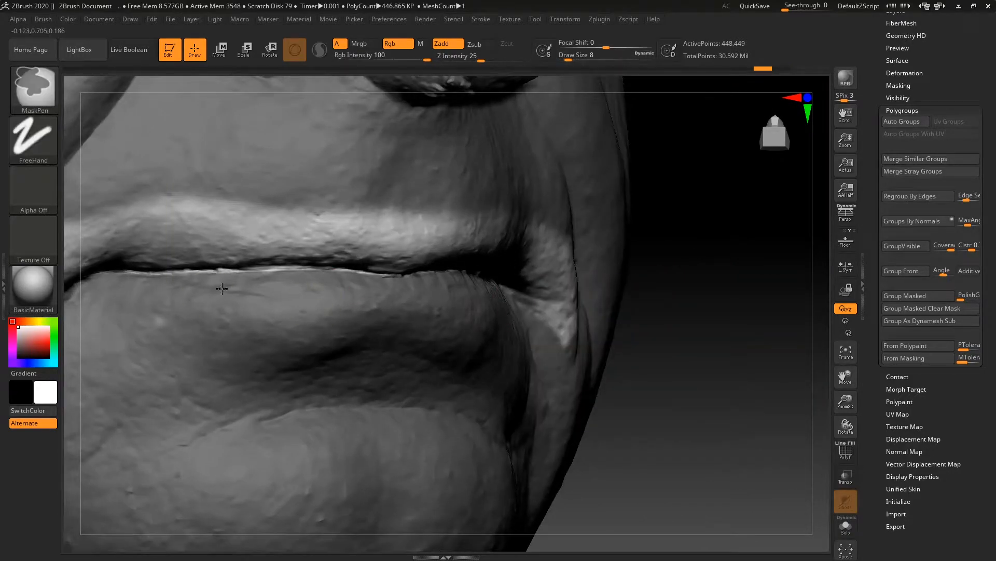
{"action": "left_click_drag", "start_coordinate": [768, 332], "coordinate": [719, 341]}
{"action": "left_click_drag", "start_coordinate": [306, 275], "coordinate": [340, 294], "text": "ctrl"}
{"action": "mouse_move", "coordinate": [810, 384]}
{"action": "left_mouse_down"}
{"action": "mouse_move", "coordinate": [818, 335]}
{"action": "mouse_move", "coordinate": [810, 387]}
{"action": "left_mouse_up"}
{"action": "right_click_drag", "start_coordinate": [458, 292], "coordinate": [422, 293]}
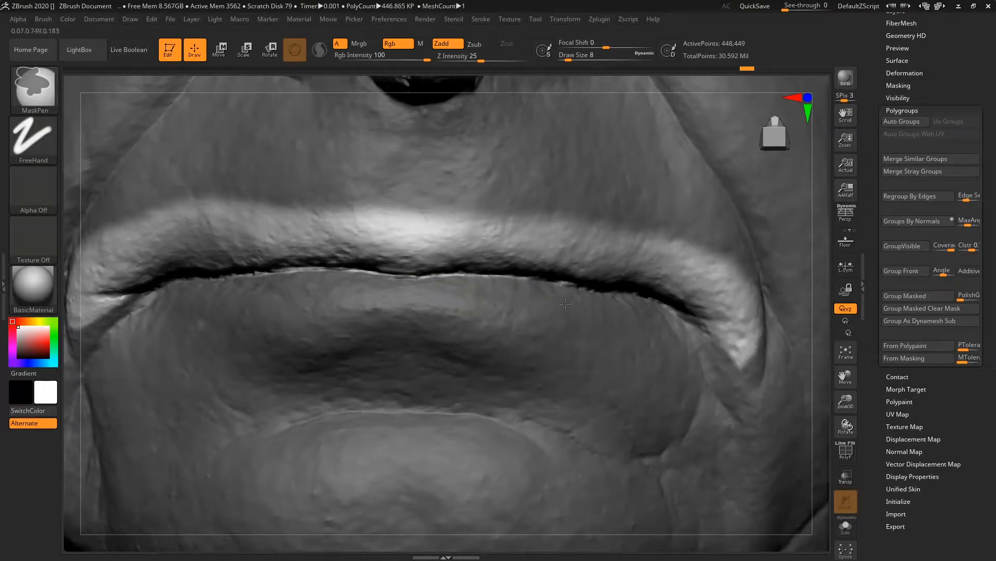
- Invert the mask, regroup the masked upper lip as a polygroup and clear the mask
{"action": "key", "text": "ctrl+i"}
{"action": "mouse_move", "coordinate": [826, 302]}
{"action": "left_mouse_down"}
{"action": "mouse_move", "coordinate": [836, 287]}
{"action": "mouse_move", "coordinate": [794, 291]}
{"action": "mouse_move", "coordinate": [771, 246]}
{"action": "left_mouse_up"}
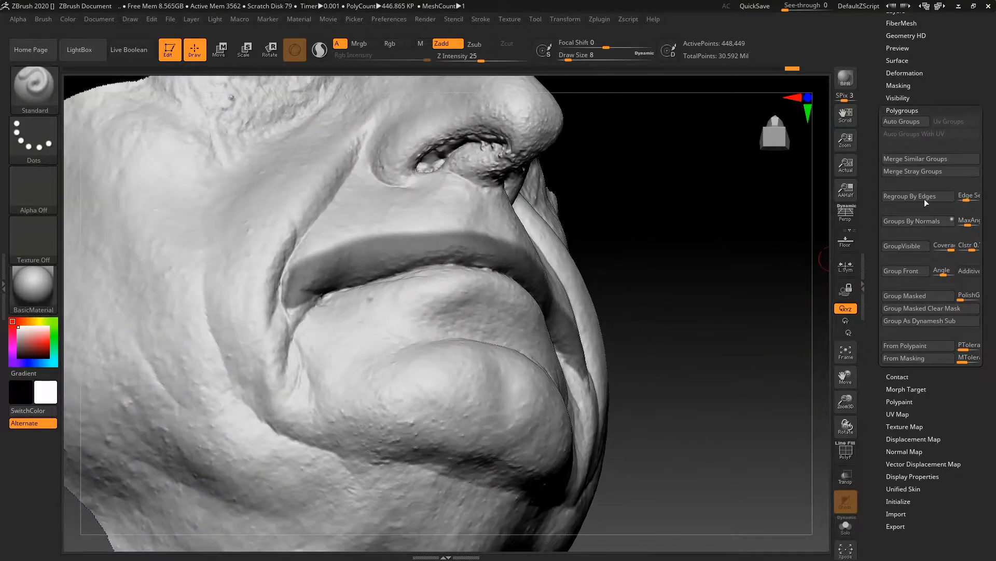
{"action": "left_click", "coordinate": [906, 297]}
{"action": "left_click_drag", "start_coordinate": [741, 300], "coordinate": [731, 326]}
{"action": "left_click_drag", "start_coordinate": [726, 296], "coordinate": [732, 320], "text": "ctrl"}
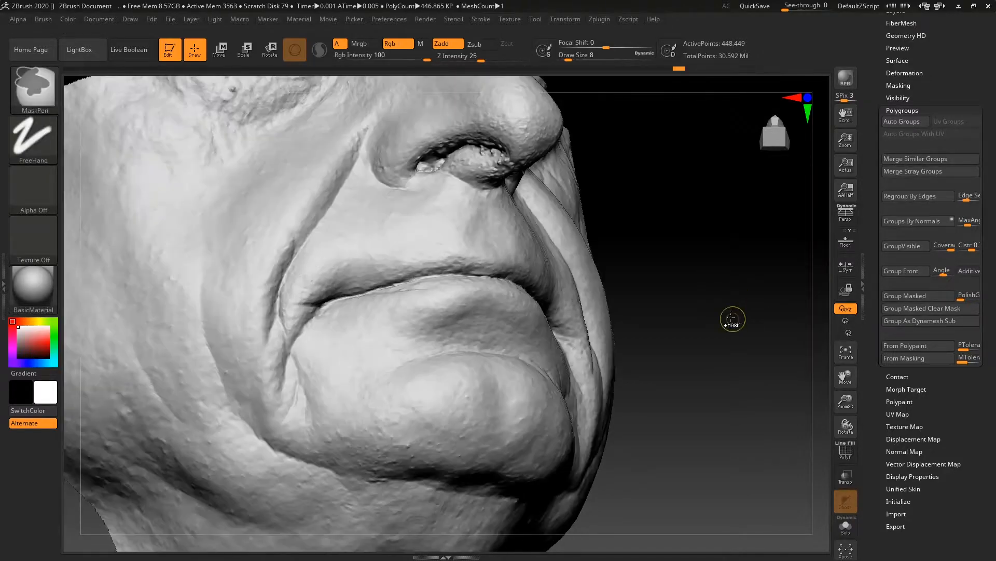
- Isolate the upper lip polygroup to inspect it and bring the rest of the lower face back
{"action": "double_click", "coordinate": [496, 266], "text": "ctrl+shift"}
{"action": "mouse_move", "coordinate": [693, 294]}
{"action": "left_mouse_down"}
{"action": "mouse_move", "coordinate": [727, 289]}
{"action": "mouse_move", "coordinate": [739, 314]}
{"action": "left_mouse_up"}
{"action": "mouse_move", "coordinate": [739, 297]}
{"action": "left_mouse_down"}
{"action": "mouse_move", "coordinate": [734, 243]}
{"action": "mouse_move", "coordinate": [739, 279]}
{"action": "left_mouse_up"}
{"action": "left_click_drag", "start_coordinate": [732, 269], "coordinate": [751, 290], "text": "ctrl+shift"}
{"action": "left_click", "coordinate": [752, 290], "text": "ctrl+shift"}
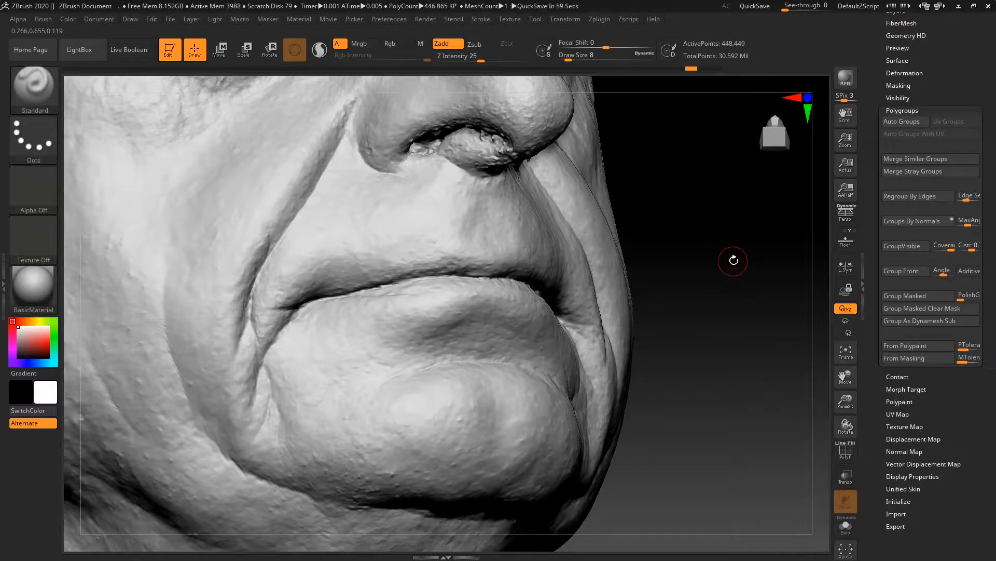
- Mask everything except the upper lip polygroup and check the group boundaries with the polyframe display
{"action": "mouse_move", "coordinate": [716, 265]}
{"action": "left_mouse_down"}
{"action": "mouse_move", "coordinate": [768, 276]}
{"action": "mouse_move", "coordinate": [758, 244]}
{"action": "mouse_move", "coordinate": [751, 288]}
{"action": "left_mouse_up"}
{"action": "mouse_move", "coordinate": [761, 331]}
{"action": "left_mouse_down"}
{"action": "mouse_move", "coordinate": [743, 320]}
{"action": "mouse_move", "coordinate": [736, 356]}
{"action": "mouse_move", "coordinate": [728, 341]}
{"action": "left_mouse_up"}
{"action": "left_click", "coordinate": [728, 340], "text": "ctrl"}
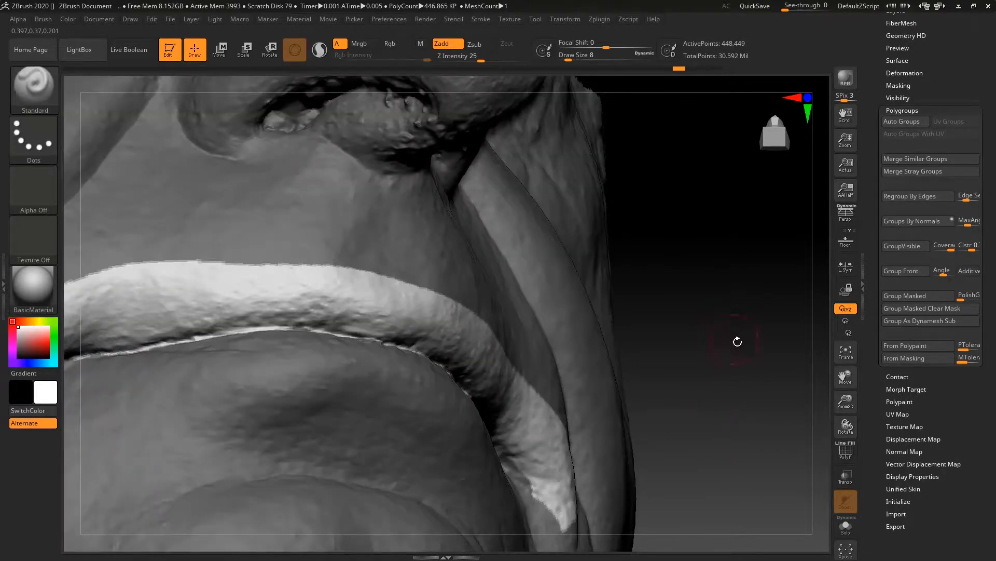
{"action": "left_click", "coordinate": [845, 452]}
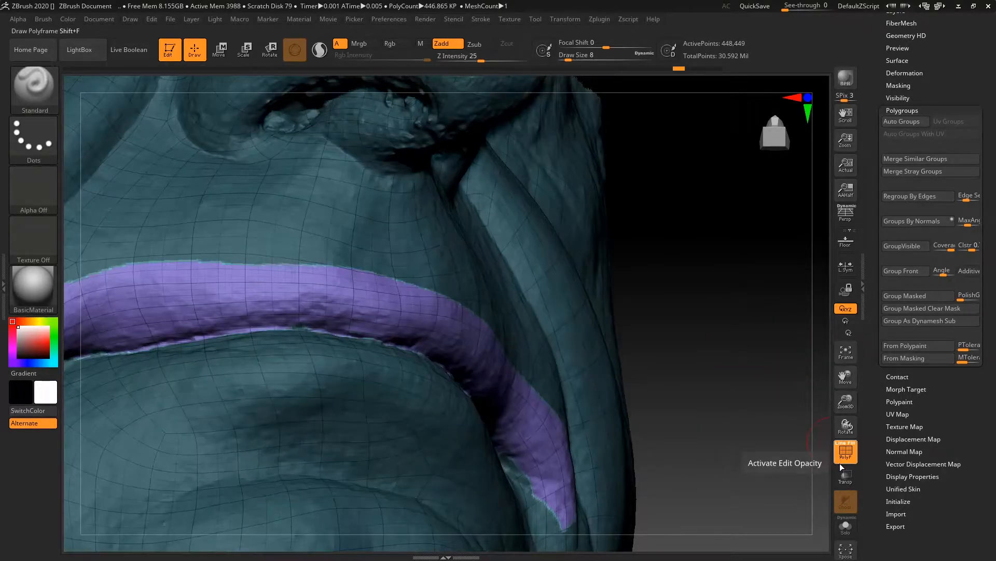
{"action": "left_click", "coordinate": [841, 461]}
- Set the geometry's subdivision level to 6 and view the unmasked upper lip up close
{"action": "scroll", "coordinate": [882, 161], "scroll_direction": "up", "scroll_amount": 5}
{"action": "left_click", "coordinate": [903, 199]}
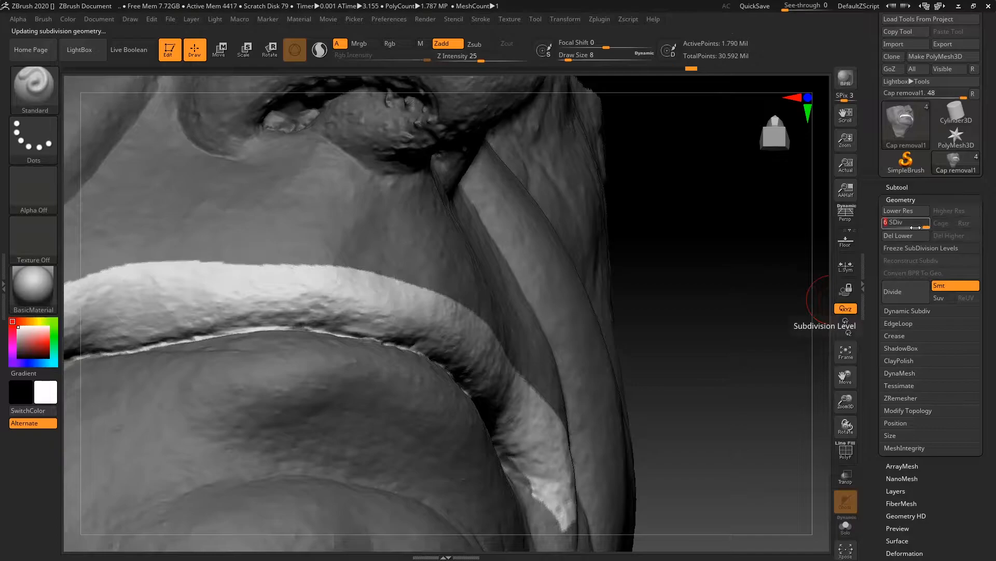
{"action": "mouse_move", "coordinate": [712, 299]}
{"action": "left_mouse_down"}
{"action": "mouse_move", "coordinate": [729, 336]}
{"action": "mouse_move", "coordinate": [717, 285]}
{"action": "left_mouse_up"}
{"action": "mouse_move", "coordinate": [711, 351]}
{"action": "left_mouse_down"}
{"action": "mouse_move", "coordinate": [722, 299]}
{"action": "mouse_move", "coordinate": [738, 369]}
{"action": "mouse_move", "coordinate": [730, 313]}
{"action": "left_mouse_up"}
- Clean up the mask on the upper lip's surface and along its edges toward the corner
{"action": "left_click_drag", "start_coordinate": [309, 287], "coordinate": [311, 293], "text": "ctrl"}
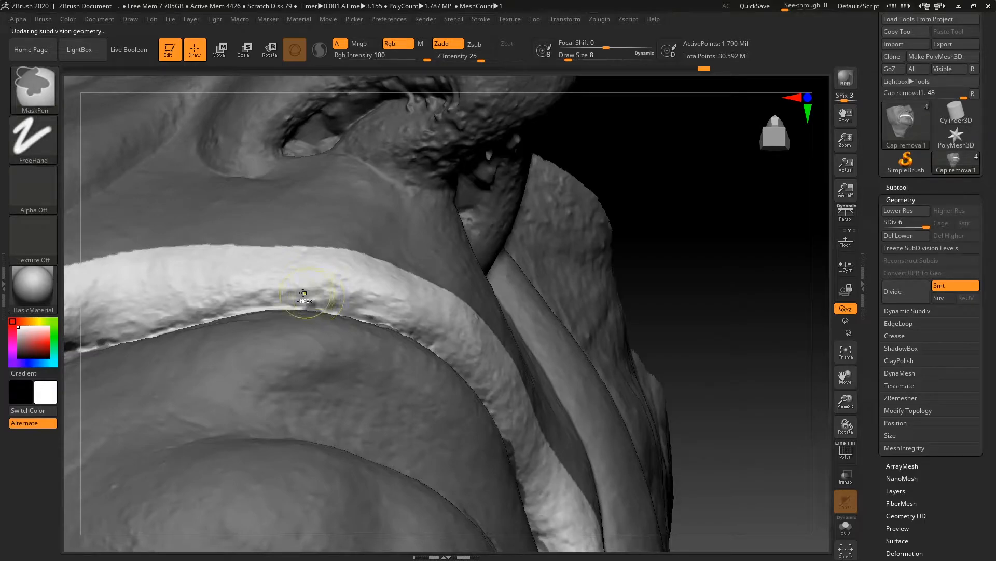
{"action": "mouse_move", "coordinate": [808, 395]}
{"action": "left_mouse_down"}
{"action": "mouse_move", "coordinate": [760, 375]}
{"action": "mouse_move", "coordinate": [730, 320]}
{"action": "mouse_move", "coordinate": [773, 306]}
{"action": "left_mouse_up"}
{"action": "left_click_drag", "start_coordinate": [534, 395], "coordinate": [565, 423], "text": "ctrl+alt"}
{"action": "left_click_drag", "start_coordinate": [531, 390], "coordinate": [605, 516], "text": "ctrl+alt"}
{"action": "left_click_drag", "start_coordinate": [820, 380], "coordinate": [713, 289], "text": "alt"}
{"action": "left_click_drag", "start_coordinate": [824, 204], "coordinate": [804, 184]}
{"action": "left_click_drag", "start_coordinate": [379, 259], "coordinate": [396, 267], "text": "ctrl+alt"}
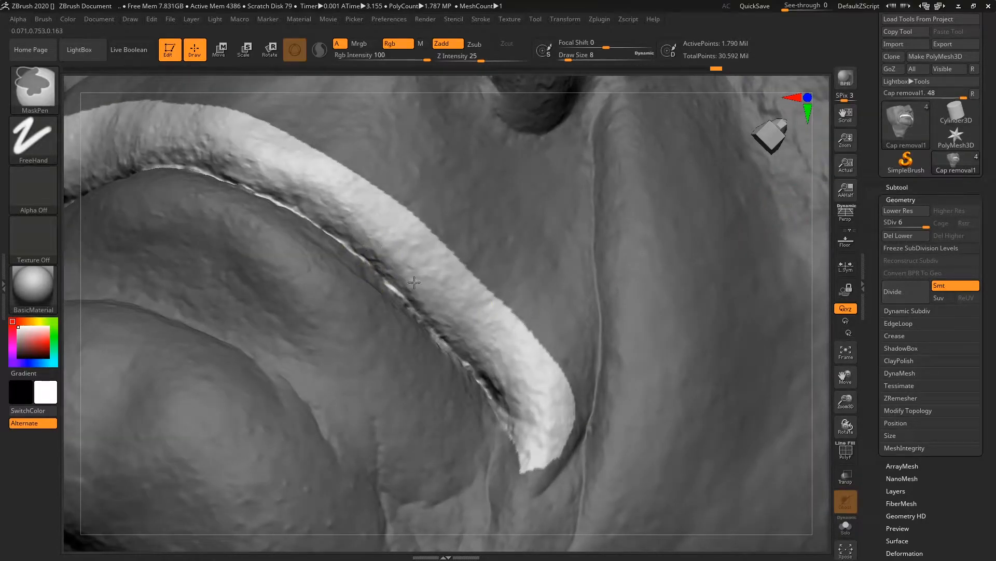
{"action": "mouse_move", "coordinate": [820, 277]}
{"action": "left_mouse_down", "text": "alt"}
{"action": "mouse_move", "coordinate": [781, 208]}
{"action": "mouse_move", "coordinate": [757, 272]}
{"action": "mouse_move", "coordinate": [747, 247]}
{"action": "mouse_move", "coordinate": [757, 266]}
{"action": "left_mouse_up", "text": "alt"}
{"action": "key", "text": "ctrl+shift"}
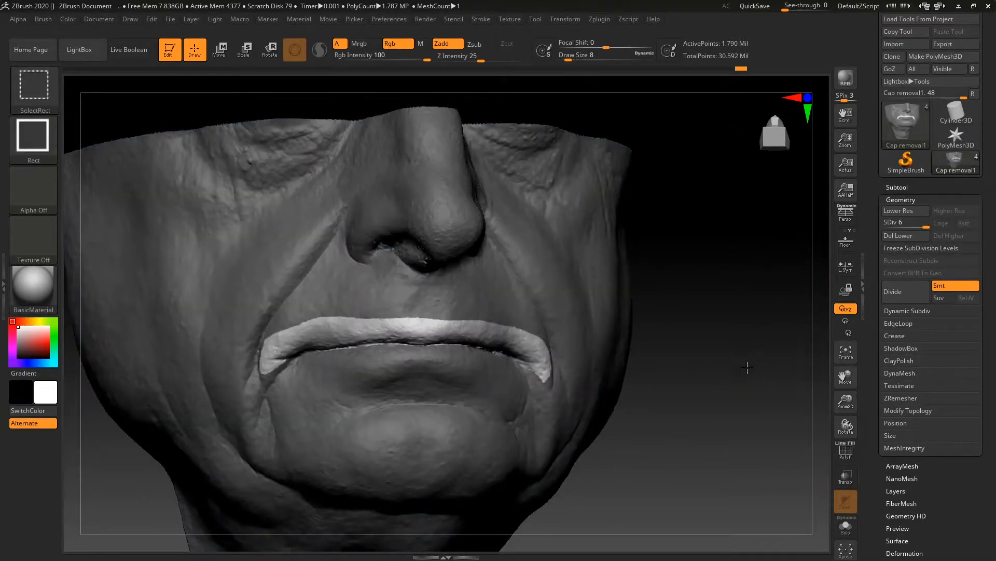
- Show the whole head again and check the upper lip polygroup with the polyframe display
{"action": "left_click", "coordinate": [753, 375], "text": "ctrl+shift"}
{"action": "mouse_move", "coordinate": [752, 374]}
{"action": "left_mouse_down"}
{"action": "mouse_move", "coordinate": [748, 344]}
{"action": "mouse_move", "coordinate": [747, 378]}
{"action": "mouse_move", "coordinate": [752, 357]}
{"action": "left_mouse_up"}
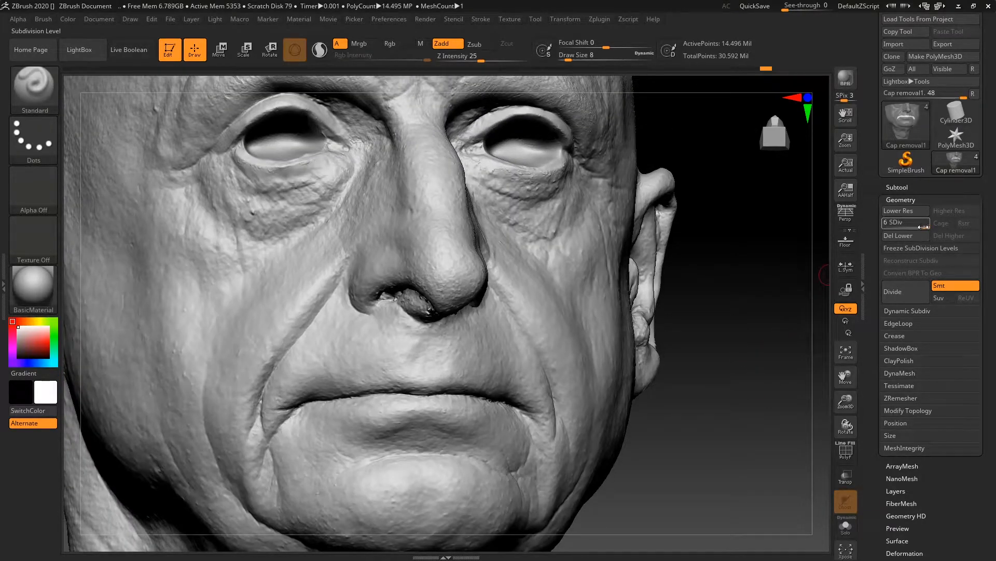
{"action": "left_click_drag", "start_coordinate": [730, 285], "coordinate": [798, 325]}
{"action": "left_click", "coordinate": [847, 458]}
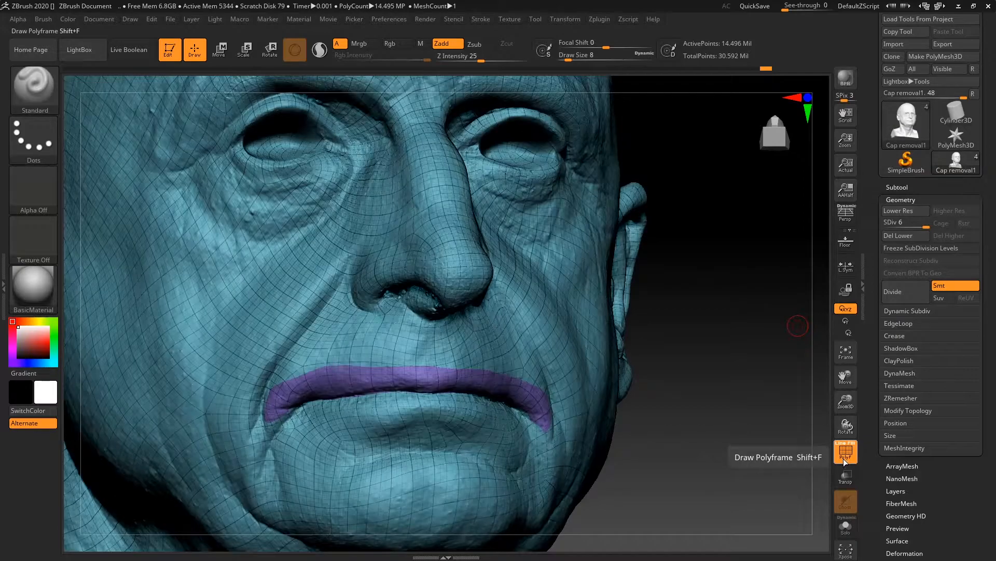
{"action": "left_click", "coordinate": [843, 459]}
- Mask the lower face except for the upper lip and touch up the mask along the lip's lower edge at draw size 6
{"action": "right_click_drag", "start_coordinate": [733, 361], "coordinate": [745, 403], "text": "alt"}
{"action": "left_click", "coordinate": [745, 403], "text": "ctrl"}
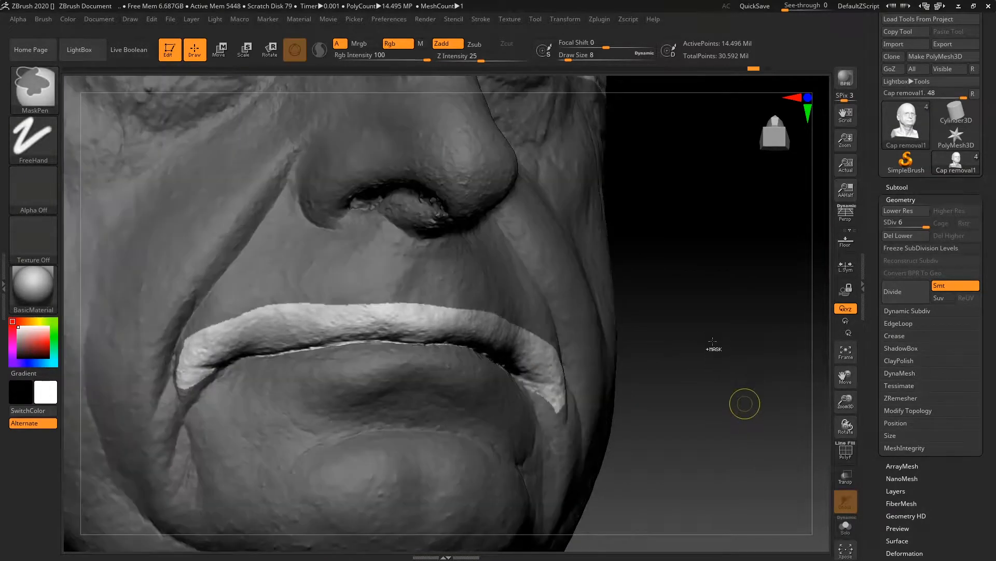
{"action": "mouse_move", "coordinate": [734, 311]}
{"action": "left_mouse_down"}
{"action": "mouse_move", "coordinate": [717, 332]}
{"action": "mouse_move", "coordinate": [726, 337]}
{"action": "left_mouse_up"}
{"action": "key", "text": "space"}
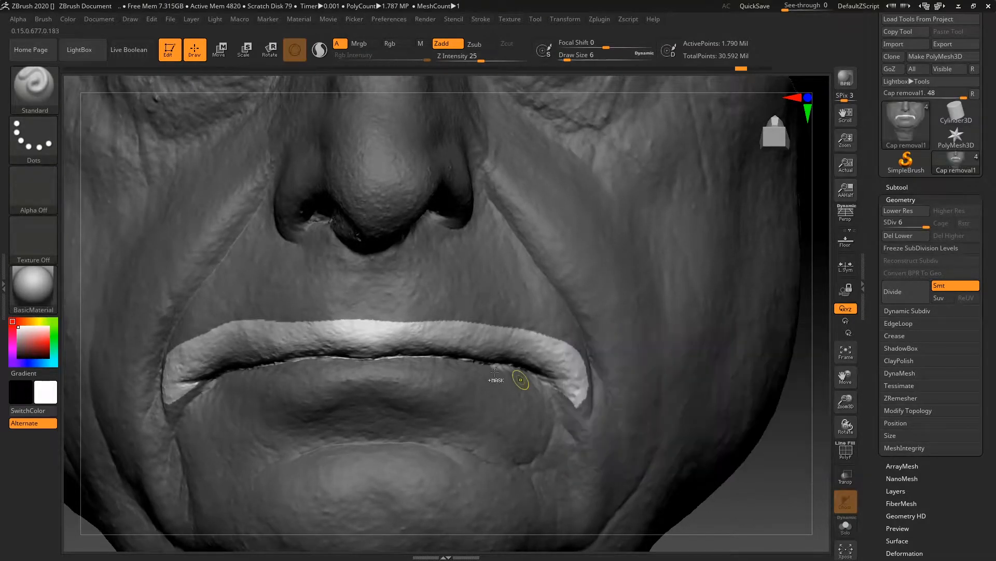
{"action": "key", "text": "ctrl"}
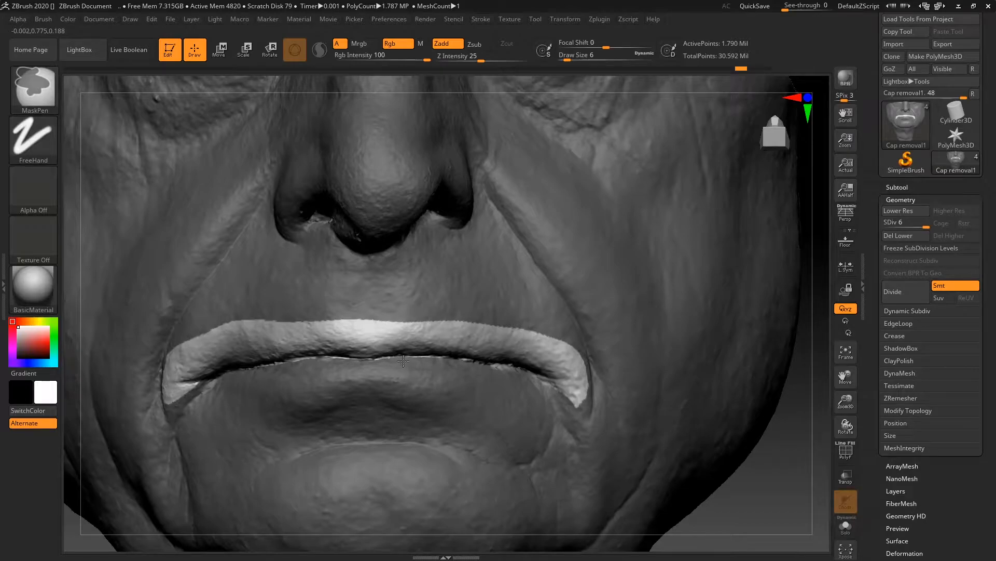
- Create a polygroup from the masked area around the upper lip and check it with the polyframe display
{"action": "left_click_drag", "start_coordinate": [778, 415], "coordinate": [797, 297]}
{"action": "left_click_drag", "start_coordinate": [813, 239], "coordinate": [796, 371]}
{"action": "scroll", "coordinate": [898, 405], "scroll_direction": "down", "scroll_amount": 5}
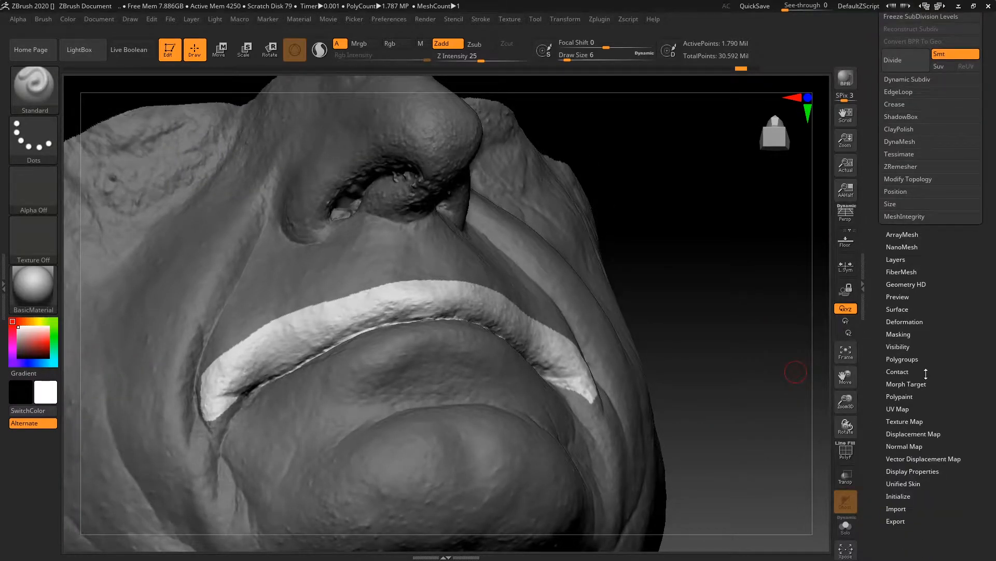
{"action": "left_click", "coordinate": [902, 358]}
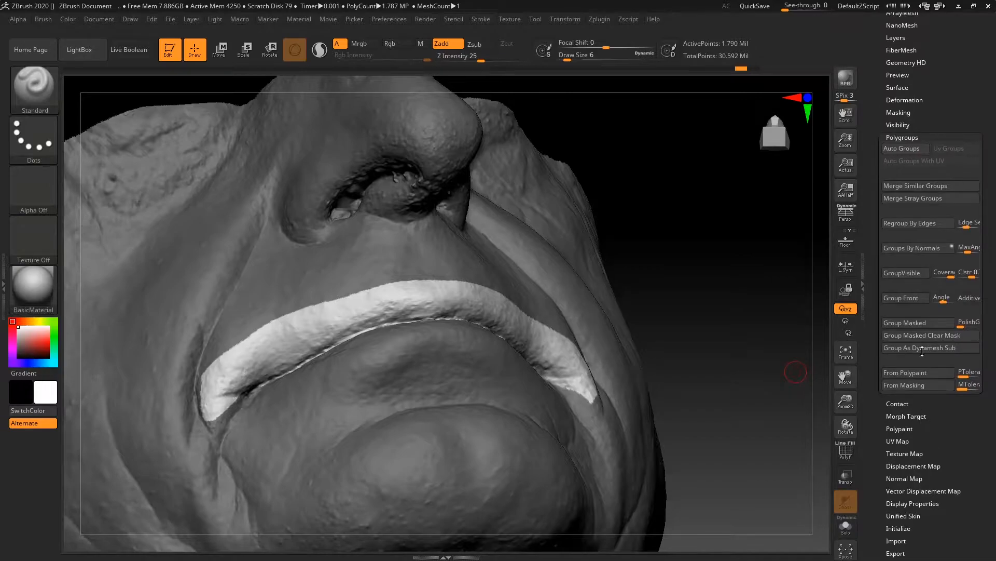
{"action": "left_click", "coordinate": [930, 325]}
{"action": "left_click", "coordinate": [846, 449]}
{"action": "left_click", "coordinate": [846, 450]}
- Clear the mask, hide the upper lip to inspect its boundary, and undo back to the masked lip
{"action": "mouse_move", "coordinate": [763, 404]}
{"action": "left_mouse_down"}
{"action": "mouse_move", "coordinate": [758, 373]}
{"action": "mouse_move", "coordinate": [767, 383]}
{"action": "left_mouse_up"}
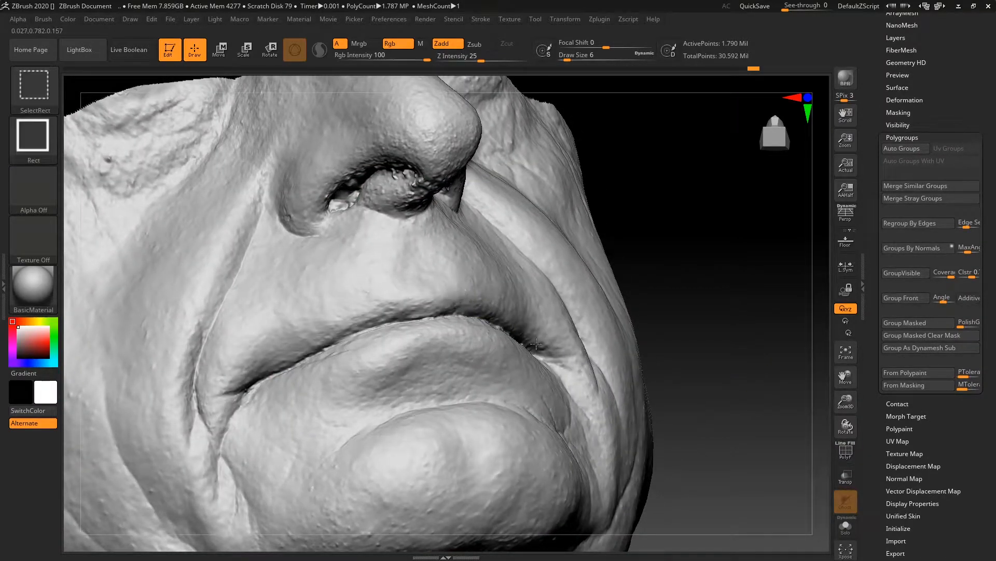
{"action": "left_click_drag", "start_coordinate": [702, 338], "coordinate": [726, 325], "text": "ctrl+shift"}
{"action": "mouse_move", "coordinate": [716, 319]}
{"action": "left_mouse_down", "text": "ctrl+shift"}
{"action": "mouse_move", "coordinate": [717, 346]}
{"action": "mouse_move", "coordinate": [712, 282]}
{"action": "mouse_move", "coordinate": [692, 256]}
{"action": "mouse_move", "coordinate": [705, 247]}
{"action": "mouse_move", "coordinate": [736, 329]}
{"action": "mouse_move", "coordinate": [585, 277]}
{"action": "left_mouse_up", "text": "ctrl+shift"}
{"action": "key", "text": "ctrl+z"}
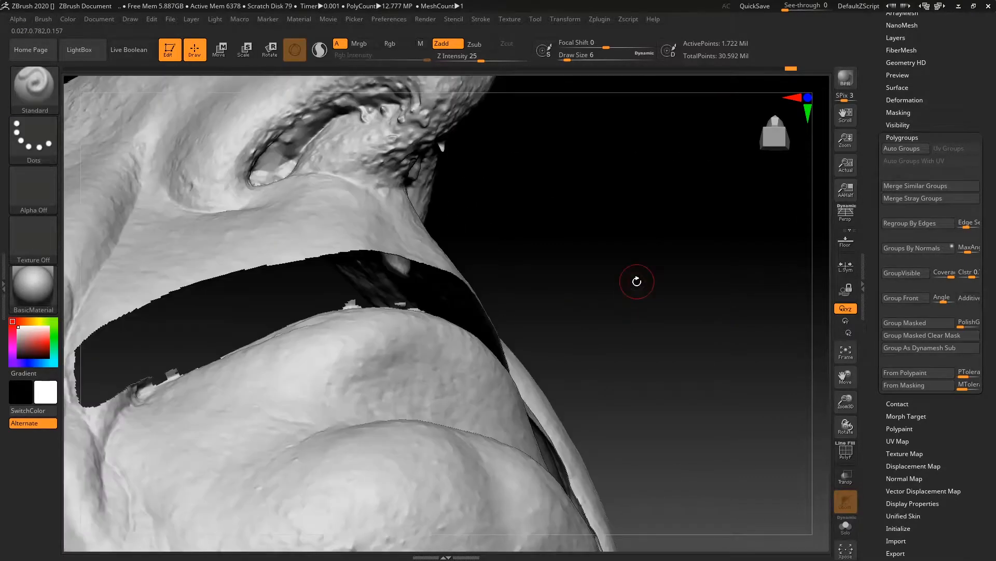
{"action": "key", "text": "ctrl+z"}
{"action": "key", "text": "ctrl+z"}
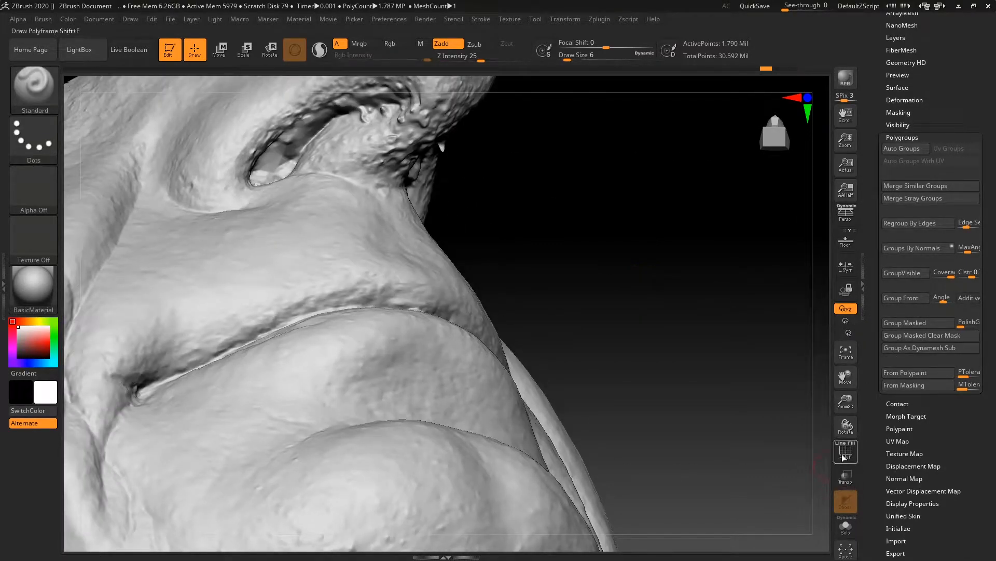
{"action": "key", "text": "ctrl+z"}
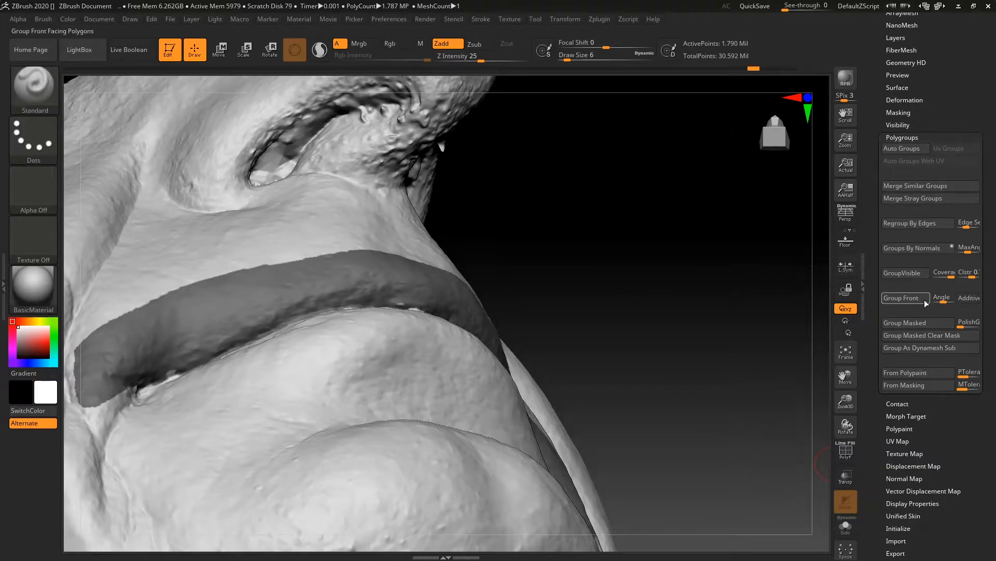
- Clean up the upper lip mask's border by sharpening, blurring and sharpening the mask again
{"action": "left_click", "coordinate": [905, 112]}
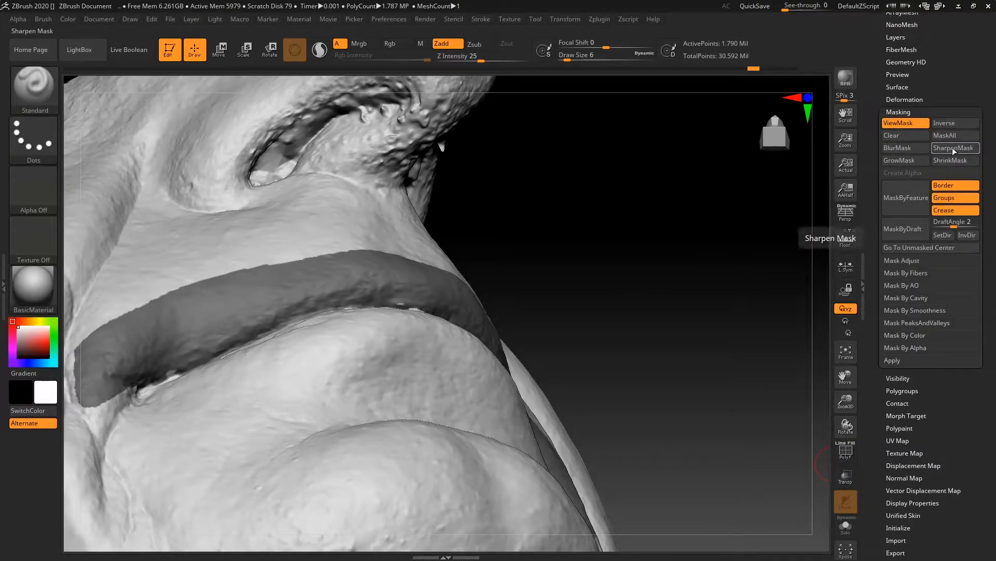
{"action": "left_click", "coordinate": [953, 148]}
{"action": "mouse_move", "coordinate": [723, 258]}
{"action": "left_mouse_down"}
{"action": "mouse_move", "coordinate": [697, 264]}
{"action": "mouse_move", "coordinate": [715, 262]}
{"action": "left_mouse_up"}
{"action": "left_click", "coordinate": [911, 147]}
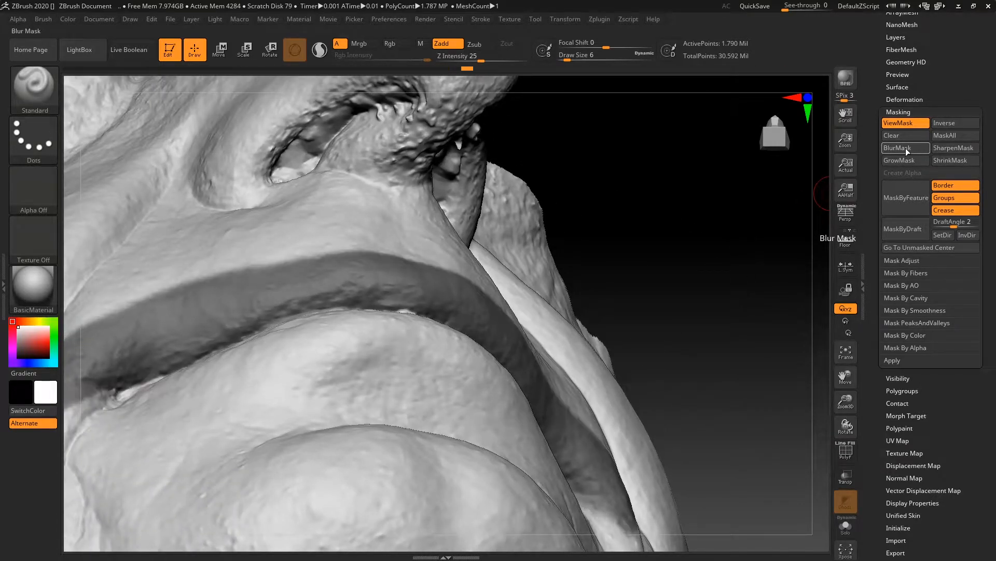
{"action": "left_click", "coordinate": [962, 150]}
{"action": "mouse_move", "coordinate": [687, 245]}
{"action": "left_mouse_down"}
{"action": "mouse_move", "coordinate": [701, 262]}
{"action": "mouse_move", "coordinate": [734, 262]}
{"action": "left_mouse_up"}
- Create a polygroup from the masked upper lip and clear the mask from the lower face
{"action": "left_click", "coordinate": [913, 111]}
{"action": "left_click", "coordinate": [903, 137]}
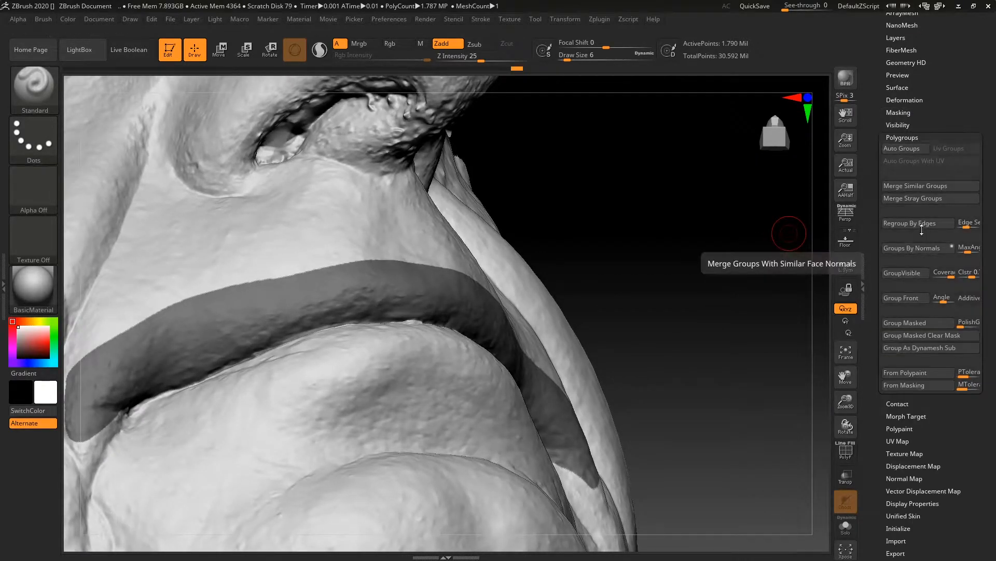
{"action": "left_click", "coordinate": [917, 323]}
{"action": "mouse_move", "coordinate": [719, 338]}
{"action": "left_mouse_down"}
{"action": "mouse_move", "coordinate": [717, 316]}
{"action": "mouse_move", "coordinate": [563, 325]}
{"action": "left_mouse_up"}
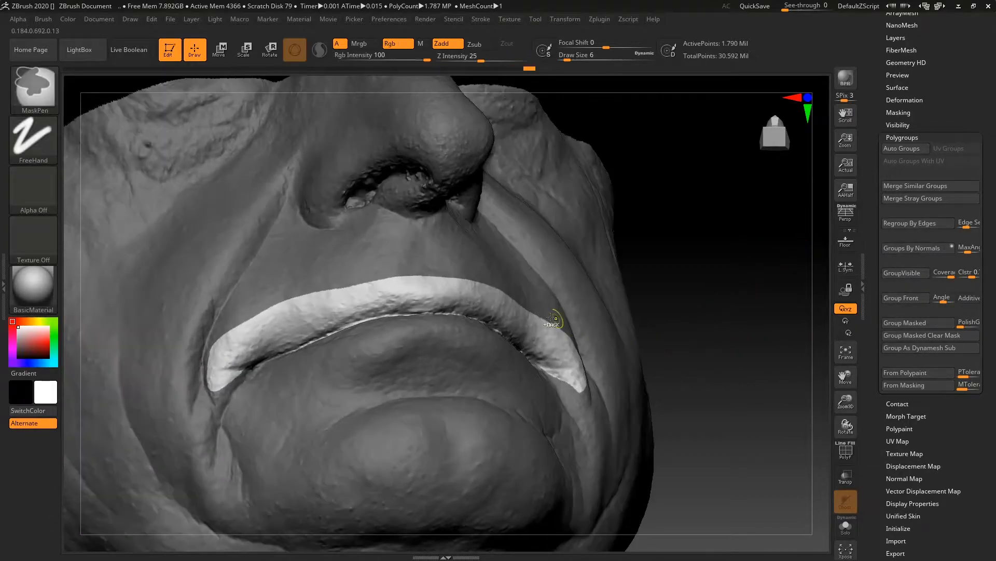
{"action": "left_click_drag", "start_coordinate": [687, 315], "coordinate": [676, 329], "text": "ctrl"}
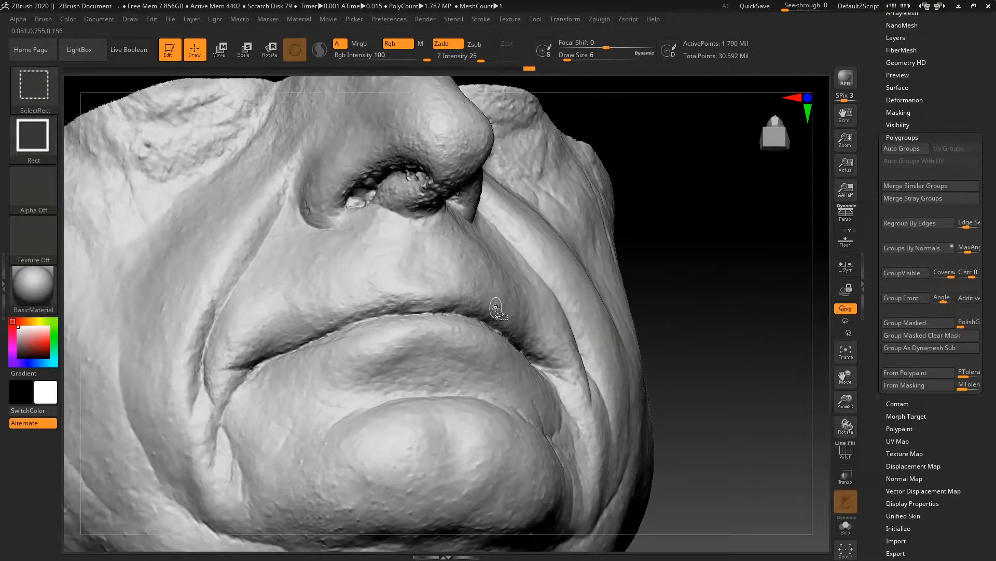
- Show the whole head with polyframe, isolate the upper lip polygroup to check it, and bring the rest back
{"action": "left_click", "coordinate": [685, 326], "text": "ctrl+shift"}
{"action": "mouse_move", "coordinate": [707, 291]}
{"action": "left_mouse_down"}
{"action": "mouse_move", "coordinate": [714, 323]}
{"action": "mouse_move", "coordinate": [710, 298]}
{"action": "mouse_move", "coordinate": [694, 313]}
{"action": "mouse_move", "coordinate": [712, 321]}
{"action": "mouse_move", "coordinate": [701, 245]}
{"action": "mouse_move", "coordinate": [697, 310]}
{"action": "left_mouse_up"}
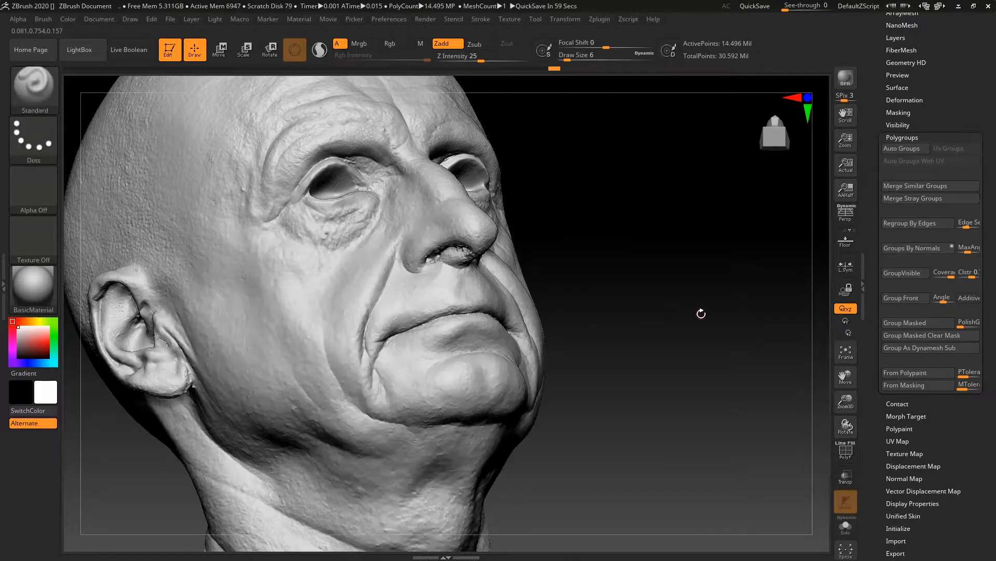
{"action": "mouse_move", "coordinate": [701, 312]}
{"action": "left_mouse_down"}
{"action": "mouse_move", "coordinate": [696, 333]}
{"action": "mouse_move", "coordinate": [733, 323]}
{"action": "mouse_move", "coordinate": [842, 438]}
{"action": "left_mouse_up"}
{"action": "left_click", "coordinate": [841, 450]}
{"action": "left_click_drag", "start_coordinate": [781, 371], "coordinate": [754, 415]}
{"action": "left_click_drag", "start_coordinate": [739, 349], "coordinate": [753, 308]}
{"action": "key", "text": "ctrl+shift"}
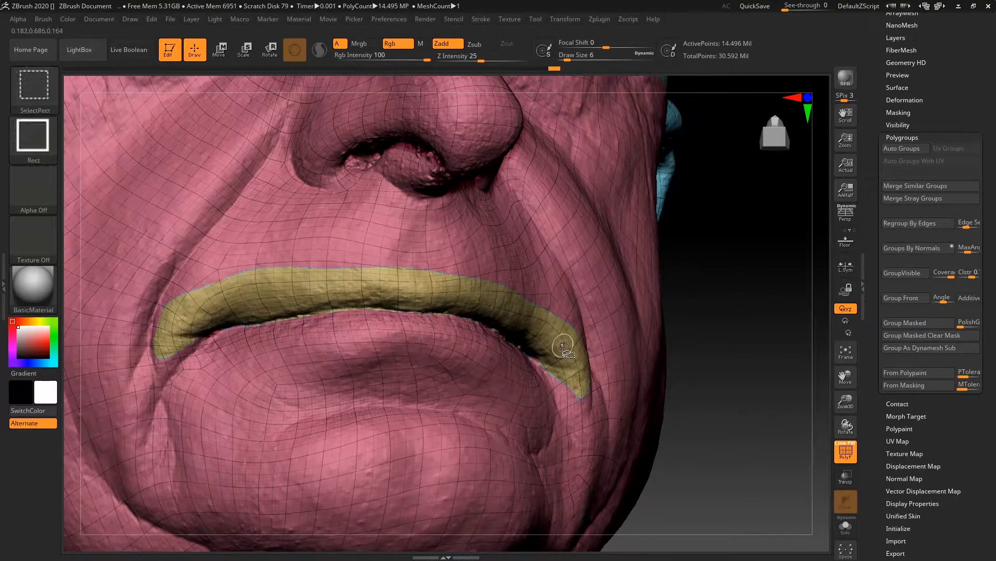
{"action": "left_click", "coordinate": [591, 355], "text": "ctrl+shift"}
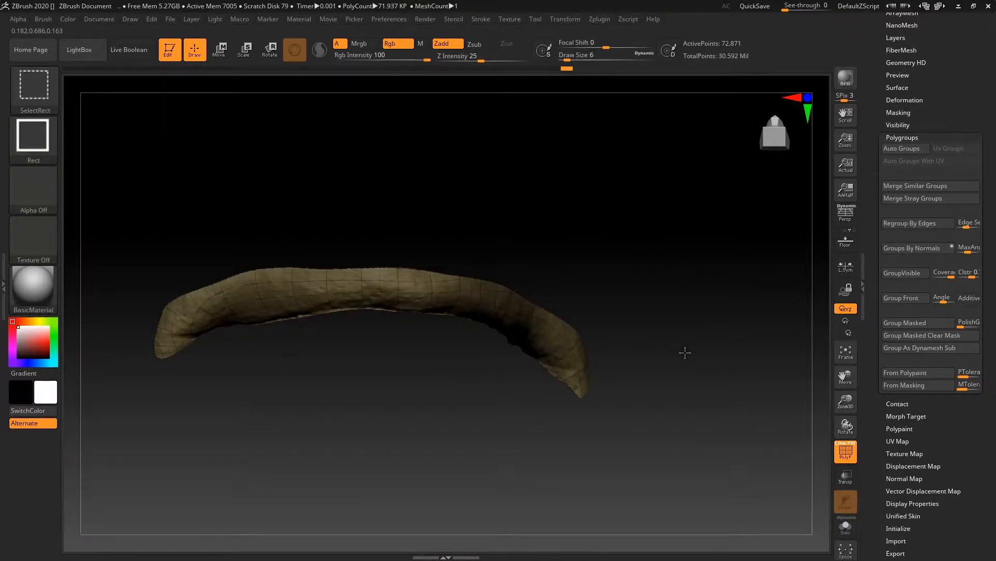
{"action": "left_click", "coordinate": [686, 352], "text": "ctrl+shift"}
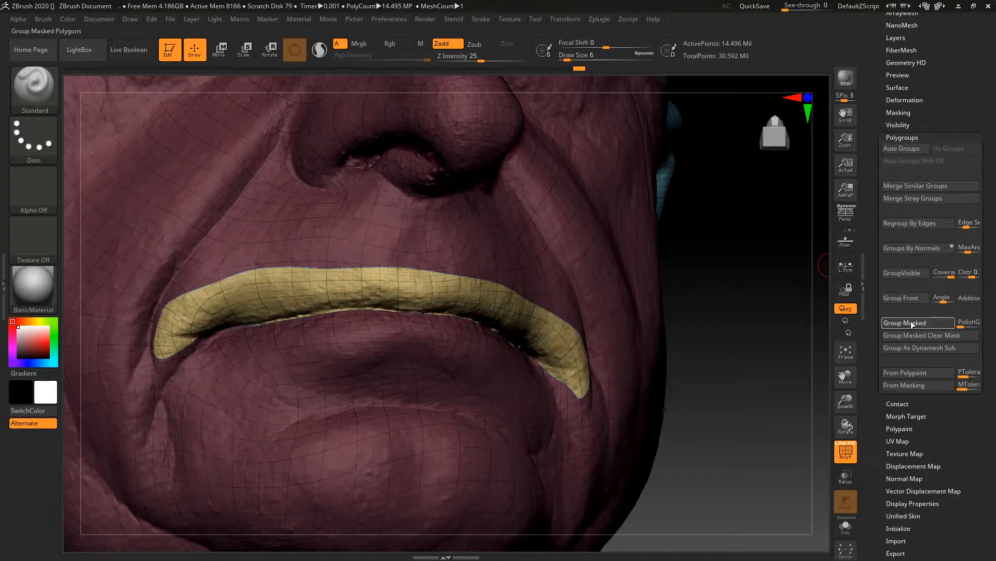
- Try regrouping the head outside the upper lip as one polygroup and inspect the lip's group border up close
{"action": "left_click", "coordinate": [754, 396], "text": "ctrl"}
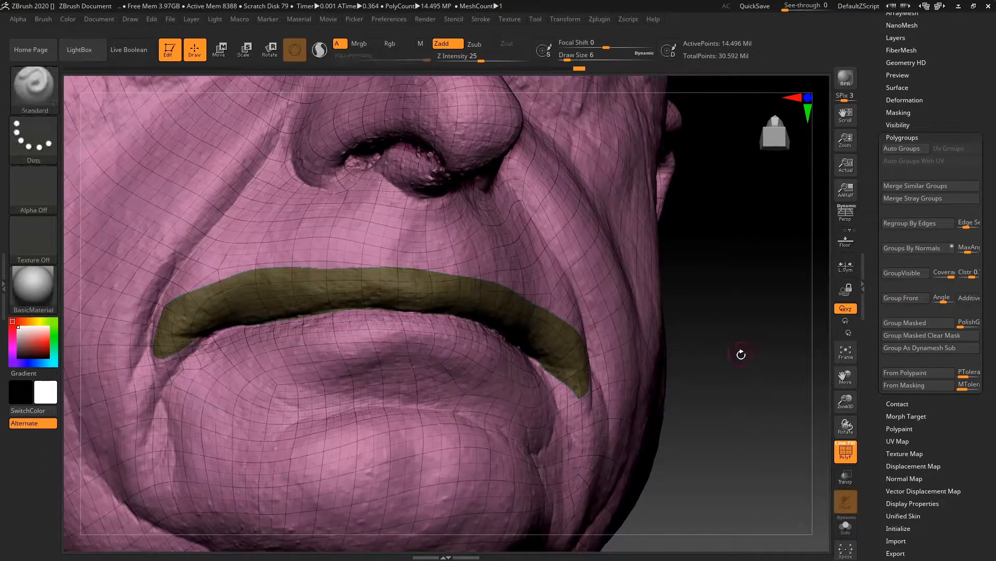
{"action": "key", "text": "ctrl+w"}
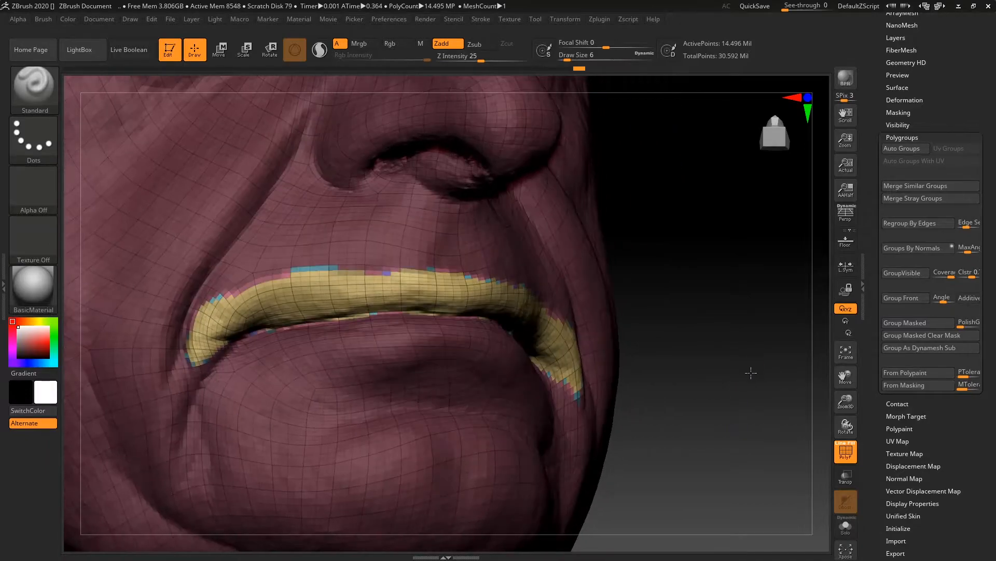
{"action": "left_click_drag", "start_coordinate": [751, 372], "coordinate": [754, 385], "text": "alt"}
{"action": "left_click_drag", "start_coordinate": [763, 349], "coordinate": [739, 398], "text": "alt"}
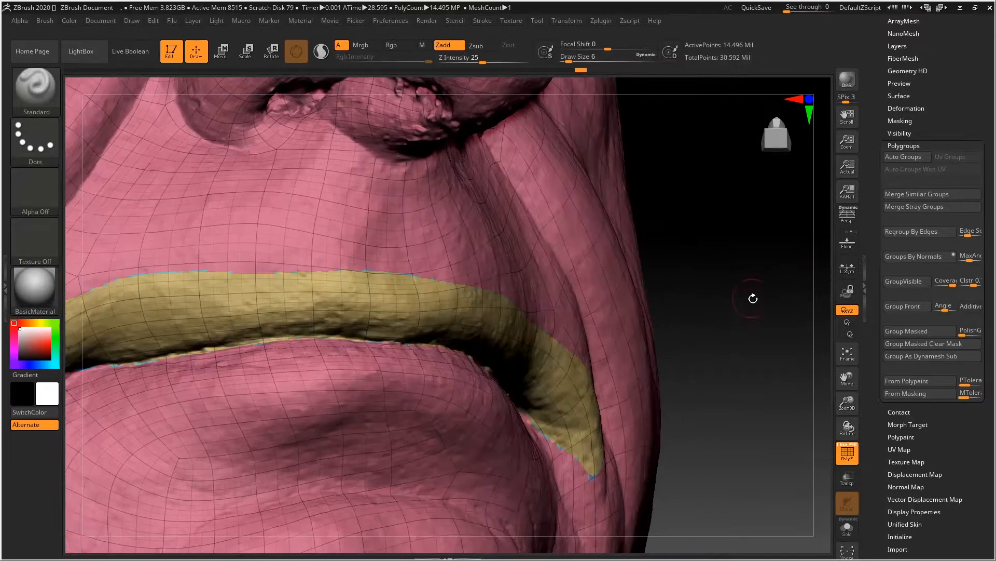
{"action": "mouse_move", "coordinate": [752, 297]}
{"action": "left_mouse_down", "text": "alt"}
{"action": "mouse_move", "coordinate": [743, 287]}
{"action": "mouse_move", "coordinate": [732, 302]}
{"action": "mouse_move", "coordinate": [750, 301]}
{"action": "mouse_move", "coordinate": [750, 316]}
{"action": "mouse_move", "coordinate": [761, 287]}
{"action": "mouse_move", "coordinate": [756, 313]}
{"action": "mouse_move", "coordinate": [768, 337]}
{"action": "mouse_move", "coordinate": [756, 425]}
{"action": "left_mouse_up", "text": "alt"}
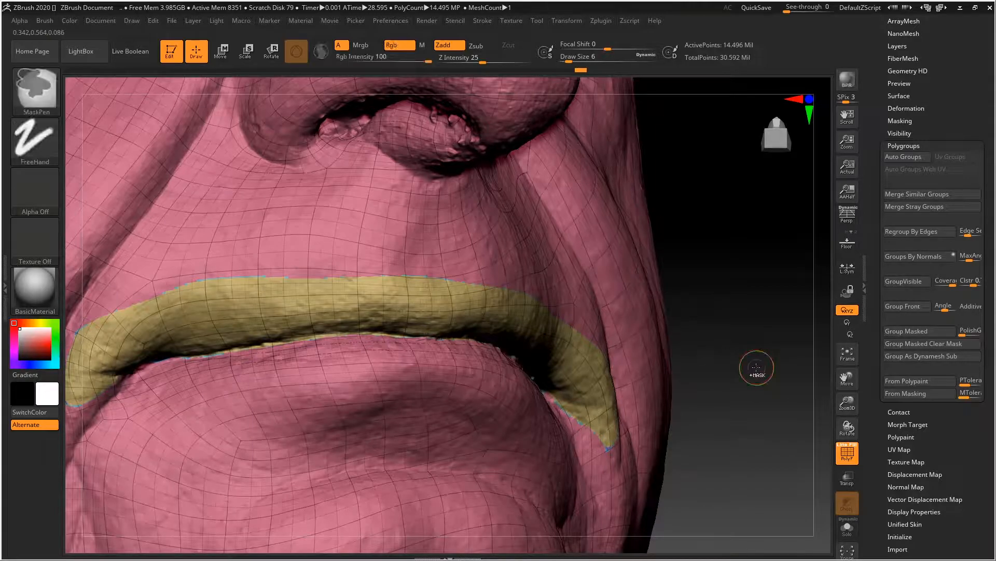
- Isolate the upper lip polygroup and invert the visibility to hide only the upper lip
{"action": "left_click_drag", "start_coordinate": [756, 351], "coordinate": [727, 391]}
{"action": "key", "text": "ctrl+shift"}
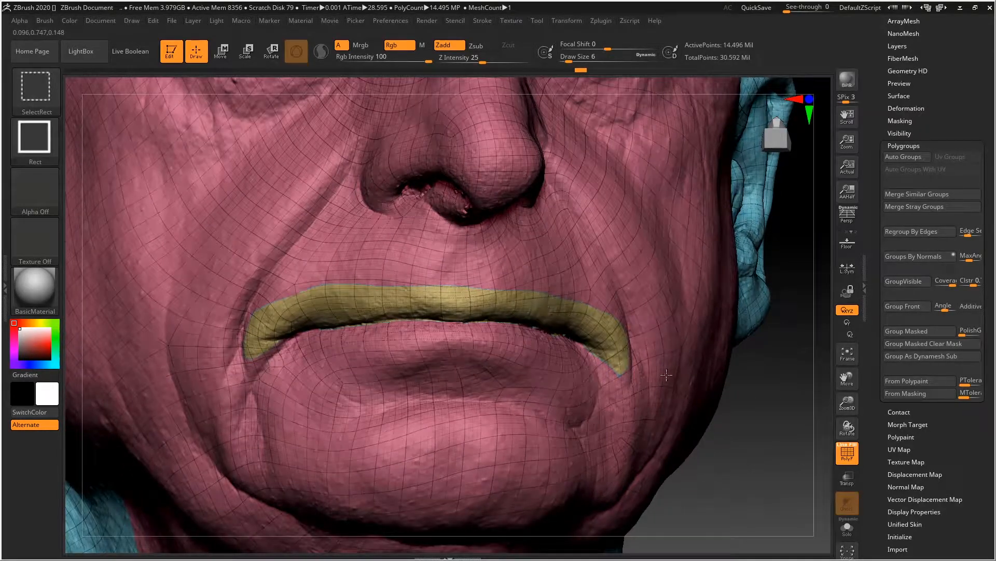
{"action": "left_click", "coordinate": [642, 366], "text": "ctrl+shift"}
{"action": "key", "text": "ctrl+shift"}
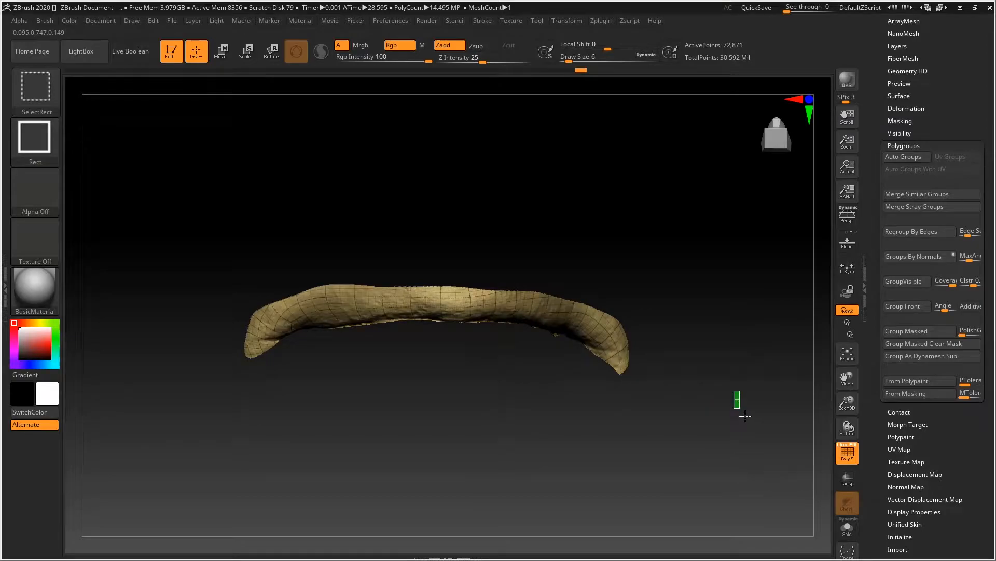
{"action": "left_click", "coordinate": [744, 414], "text": "ctrl+shift"}
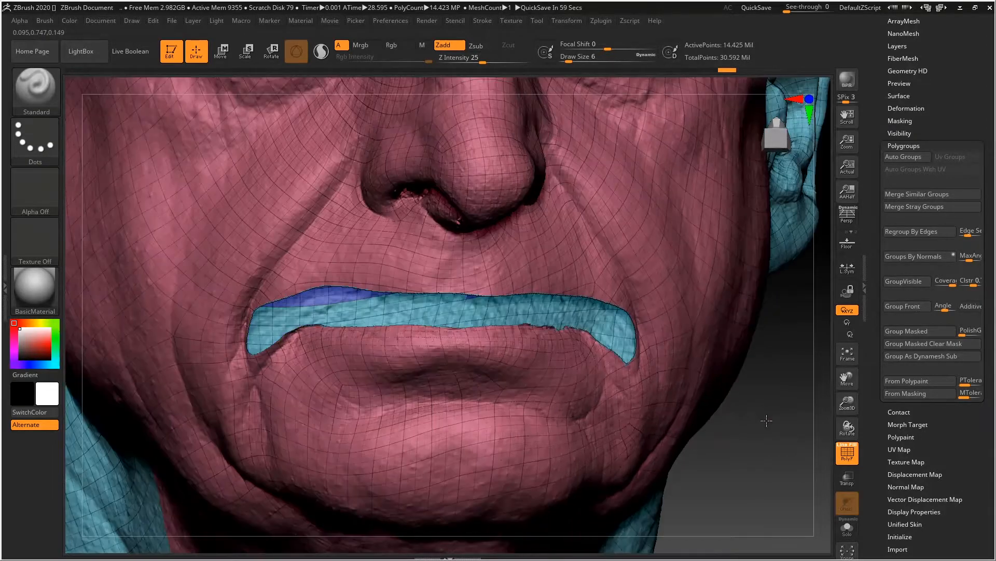
- Paint a mask over the lower lip at draw size 27 and erase the excess beside the mouth corner
{"action": "key", "text": "space"}
{"action": "left_click_drag", "start_coordinate": [751, 325], "coordinate": [758, 325]}
{"action": "mouse_move", "coordinate": [451, 361]}
{"action": "left_mouse_down", "text": "ctrl"}
{"action": "mouse_move", "coordinate": [530, 358]}
{"action": "mouse_move", "coordinate": [265, 368]}
{"action": "mouse_move", "coordinate": [621, 373]}
{"action": "mouse_move", "coordinate": [542, 358]}
{"action": "left_mouse_up", "text": "ctrl"}
{"action": "mouse_move", "coordinate": [781, 316]}
{"action": "left_mouse_down"}
{"action": "mouse_move", "coordinate": [758, 350]}
{"action": "mouse_move", "coordinate": [758, 316]}
{"action": "mouse_move", "coordinate": [758, 334]}
{"action": "mouse_move", "coordinate": [664, 354]}
{"action": "left_mouse_up"}
{"action": "left_click_drag", "start_coordinate": [215, 310], "coordinate": [236, 355], "text": "ctrl+alt"}
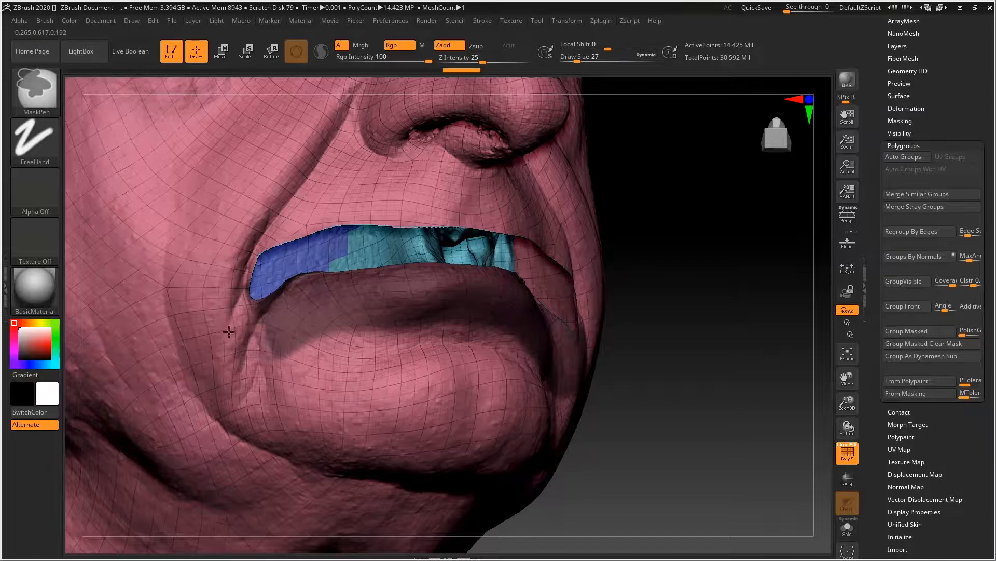
- Refine the lower lip mask around both mouth corners at draw size 20, with the polyframe display turned off
{"action": "key", "text": "space"}
{"action": "left_click_drag", "start_coordinate": [719, 332], "coordinate": [730, 331]}
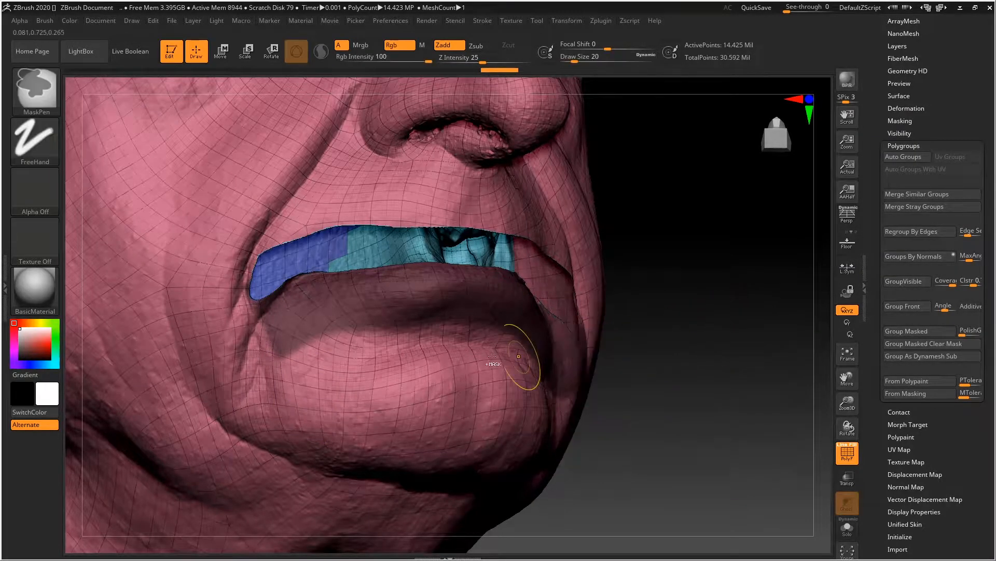
{"action": "left_click_drag", "start_coordinate": [271, 327], "coordinate": [268, 333], "text": "ctrl"}
{"action": "key", "text": "ctrl+z"}
{"action": "left_click_drag", "start_coordinate": [219, 292], "coordinate": [256, 374], "text": "ctrl+alt"}
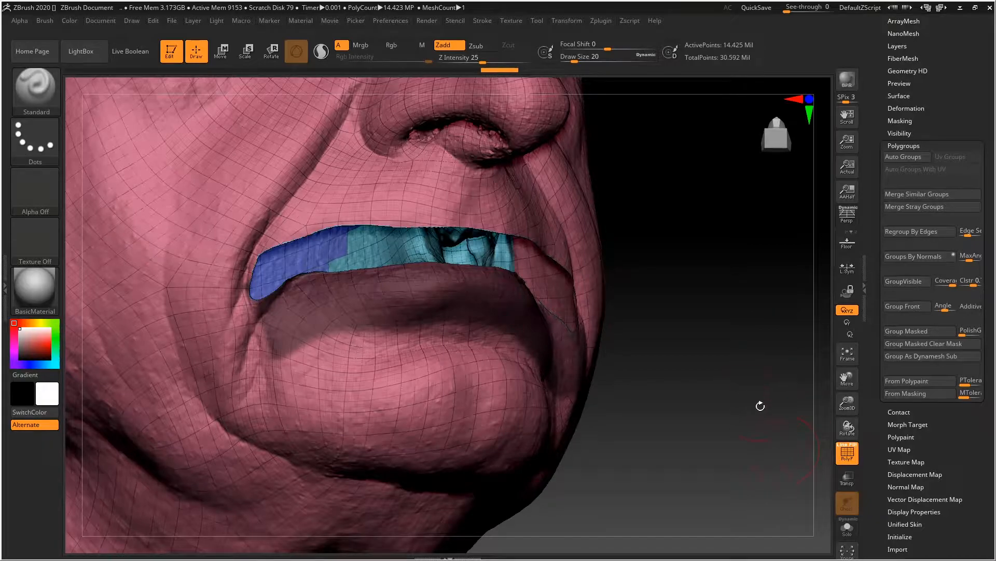
{"action": "left_click", "coordinate": [848, 455]}
{"action": "left_click_drag", "start_coordinate": [763, 405], "coordinate": [665, 385]}
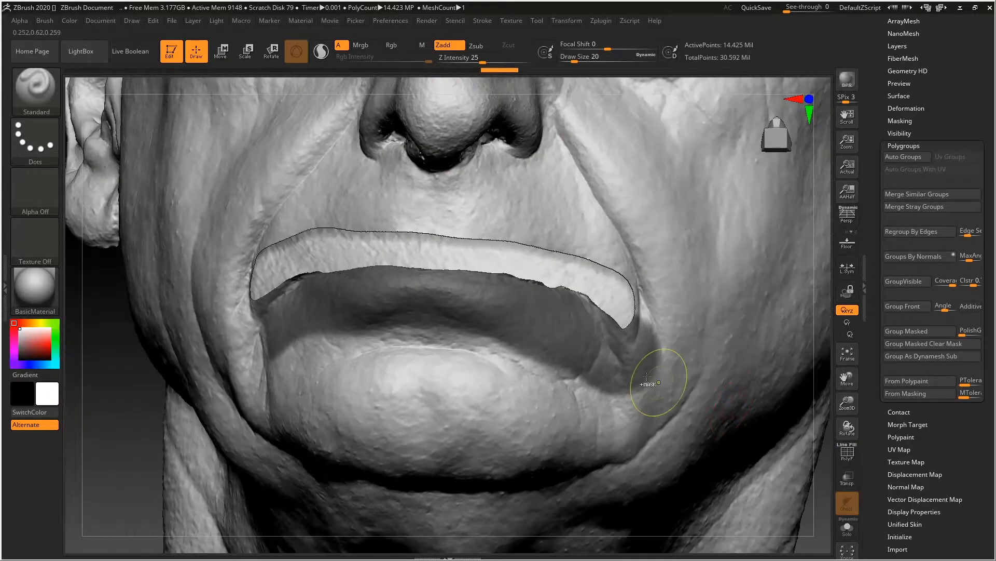
{"action": "mouse_move", "coordinate": [662, 346]}
{"action": "left_mouse_down", "text": "ctrl+alt"}
{"action": "mouse_move", "coordinate": [641, 366]}
{"action": "mouse_move", "coordinate": [653, 348]}
{"action": "mouse_move", "coordinate": [648, 355]}
{"action": "left_mouse_up", "text": "ctrl+alt"}
- Reduce the draw size to 13 and touch up the lower boundary of the lower lip mask
{"action": "left_click_drag", "start_coordinate": [825, 379], "coordinate": [770, 383]}
{"action": "key", "text": "space"}
{"action": "mouse_move", "coordinate": [387, 316]}
{"action": "left_mouse_down"}
{"action": "mouse_move", "coordinate": [328, 315]}
{"action": "mouse_move", "coordinate": [335, 345]}
{"action": "left_mouse_up"}
{"action": "mouse_move", "coordinate": [742, 318]}
{"action": "left_mouse_down"}
{"action": "mouse_move", "coordinate": [759, 344]}
{"action": "mouse_move", "coordinate": [756, 311]}
{"action": "mouse_move", "coordinate": [708, 311]}
{"action": "mouse_move", "coordinate": [718, 318]}
{"action": "mouse_move", "coordinate": [707, 327]}
{"action": "mouse_move", "coordinate": [720, 312]}
{"action": "mouse_move", "coordinate": [716, 350]}
{"action": "mouse_move", "coordinate": [765, 296]}
{"action": "left_mouse_up"}
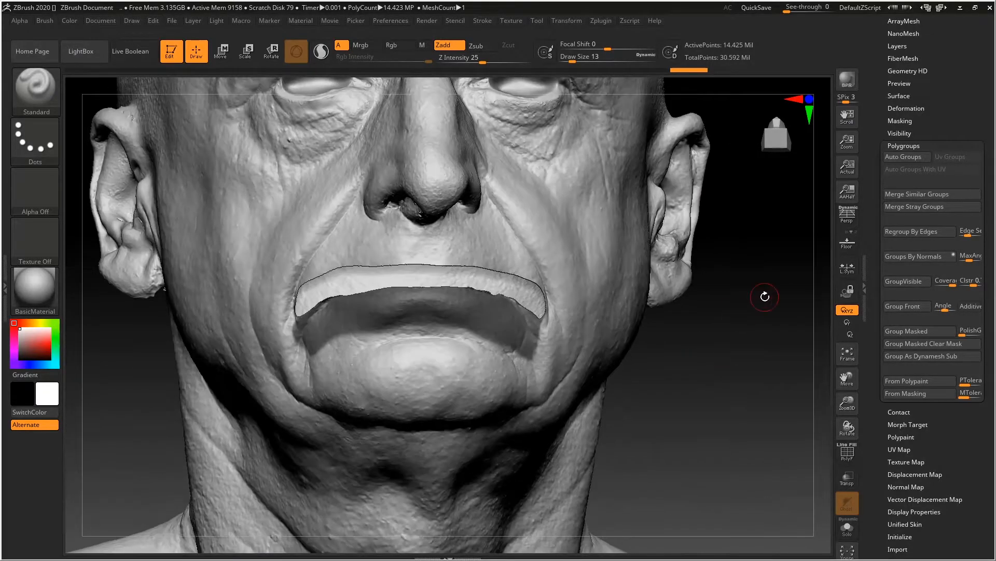
- Create a polygroup from the masked lower lip, clear the mask, and show the whole head with polyframe
{"action": "left_click", "coordinate": [926, 331]}
{"action": "mouse_move", "coordinate": [737, 394]}
{"action": "left_mouse_down"}
{"action": "mouse_move", "coordinate": [740, 493]}
{"action": "mouse_move", "coordinate": [736, 388]}
{"action": "mouse_move", "coordinate": [741, 410]}
{"action": "left_mouse_up"}
{"action": "key", "text": "ctrl+shift"}
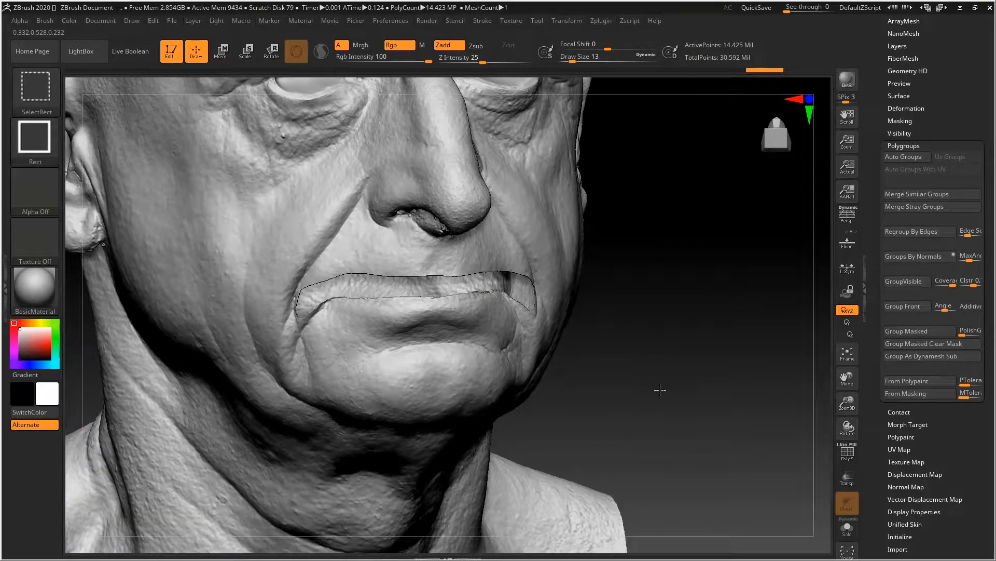
{"action": "left_click", "coordinate": [850, 460]}
{"action": "left_click_drag", "start_coordinate": [725, 410], "coordinate": [795, 458]}
{"action": "mouse_move", "coordinate": [795, 506]}
{"action": "left_mouse_down", "text": "alt"}
{"action": "mouse_move", "coordinate": [781, 425]}
{"action": "mouse_move", "coordinate": [747, 432]}
{"action": "mouse_move", "coordinate": [772, 424]}
{"action": "mouse_move", "coordinate": [751, 418]}
{"action": "mouse_move", "coordinate": [766, 422]}
{"action": "mouse_move", "coordinate": [755, 410]}
{"action": "mouse_move", "coordinate": [788, 360]}
{"action": "left_mouse_up", "text": "alt"}
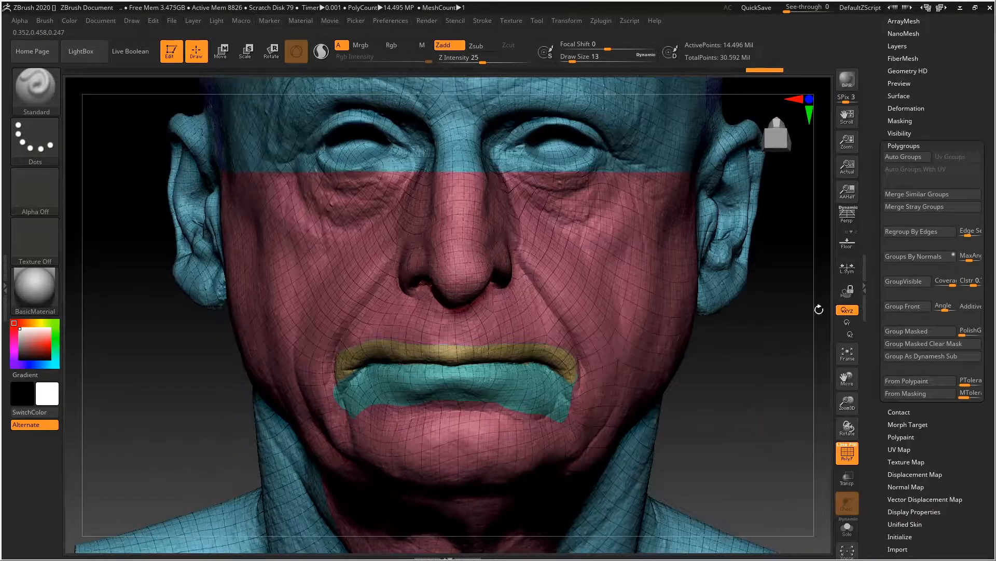
- Open the subtool list and duplicate the Cap removal1 head subtool
{"action": "left_click_drag", "start_coordinate": [876, 141], "coordinate": [867, 237]}
{"action": "mouse_move", "coordinate": [756, 411]}
{"action": "left_mouse_down"}
{"action": "mouse_move", "coordinate": [768, 413]}
{"action": "mouse_move", "coordinate": [747, 425]}
{"action": "left_mouse_up"}
{"action": "left_click_drag", "start_coordinate": [747, 425], "coordinate": [756, 392], "text": "alt"}
{"action": "left_click", "coordinate": [905, 185]}
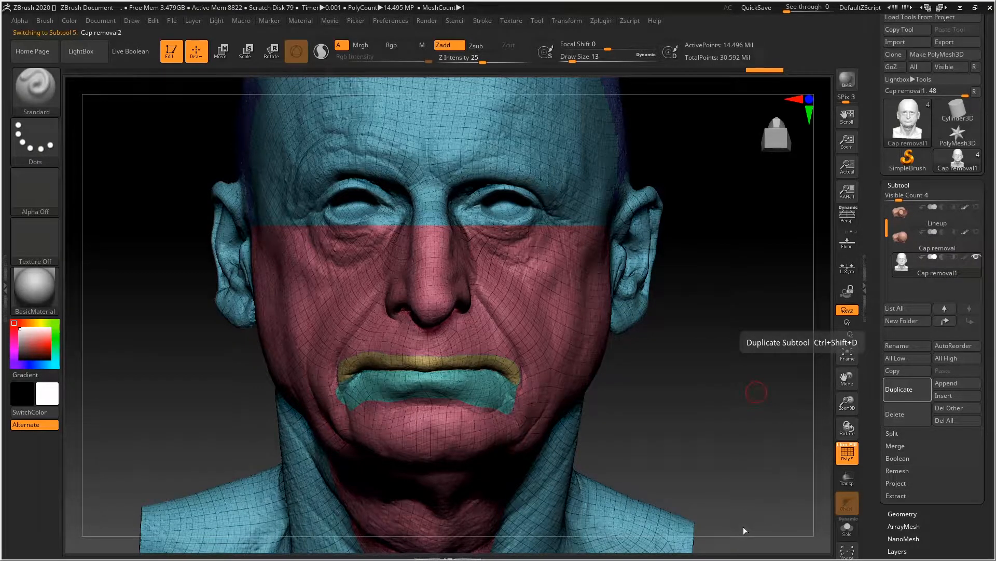
- Hide the Cap removal1 subtool so only the duplicated Cap removal2 head is shown
{"action": "left_click_drag", "start_coordinate": [716, 393], "coordinate": [604, 502]}
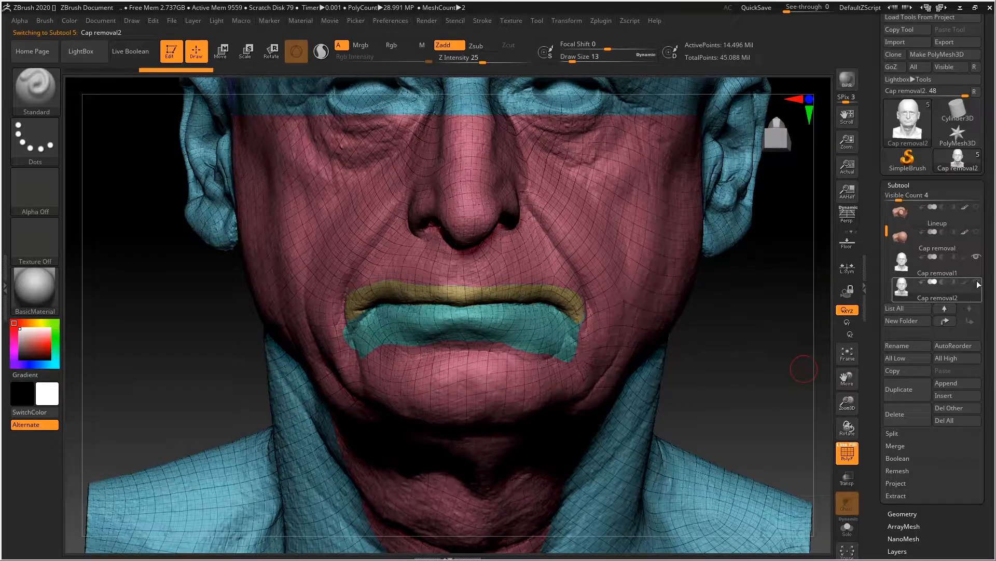
{"action": "left_click", "coordinate": [978, 259]}
{"action": "left_click_drag", "start_coordinate": [754, 390], "coordinate": [698, 406], "text": "alt"}
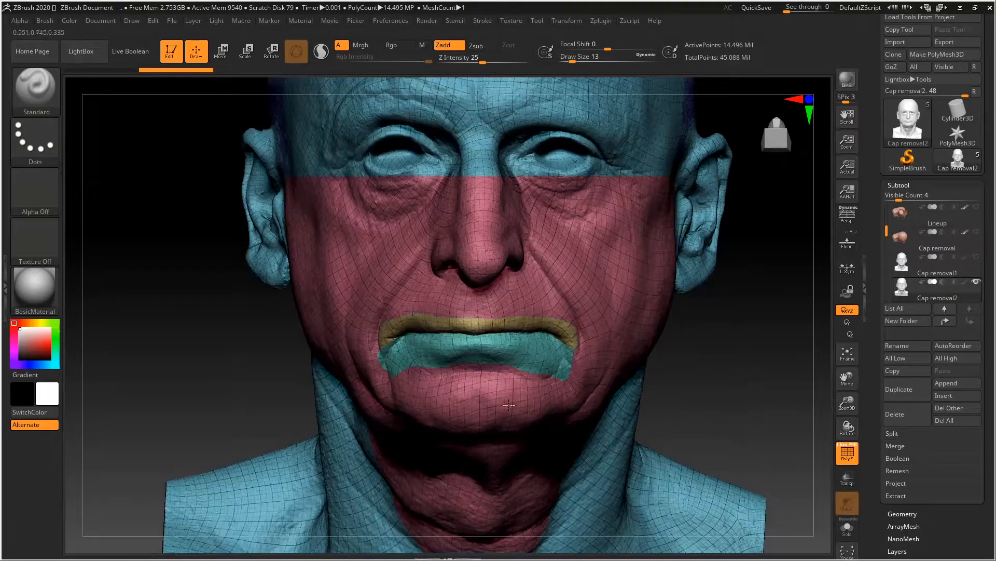
{"action": "mouse_move", "coordinate": [765, 362]}
{"action": "left_mouse_down", "text": "alt"}
{"action": "mouse_move", "coordinate": [777, 361]}
{"action": "mouse_move", "coordinate": [753, 399]}
{"action": "mouse_move", "coordinate": [556, 349]}
{"action": "left_mouse_up", "text": "alt"}
- Hide the lower and upper lip polygroups to inspect the separation around the mouth, and show the whole head again
{"action": "key", "text": "ctrl+shift"}
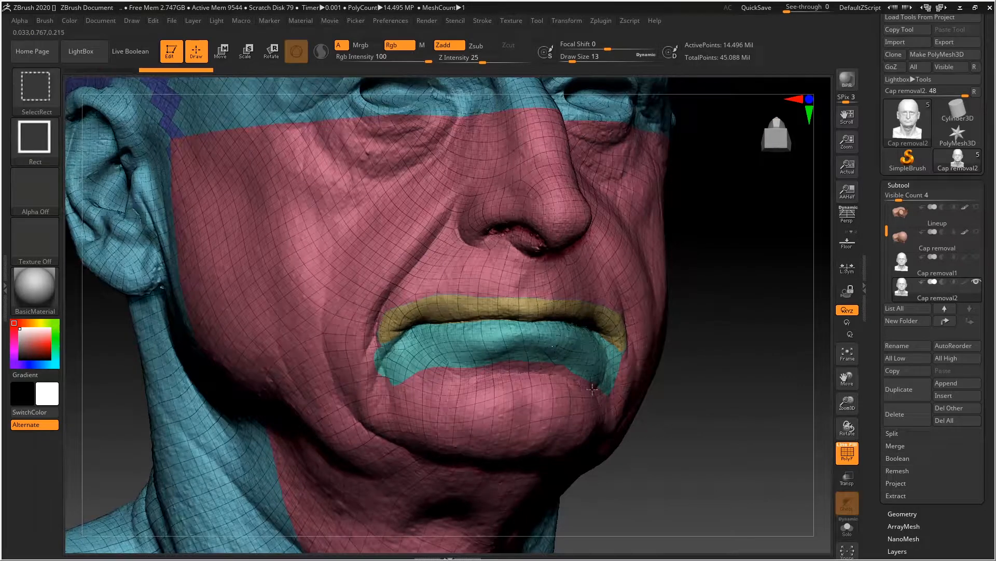
{"action": "left_click", "coordinate": [552, 346], "text": "ctrl+shift"}
{"action": "left_click_drag", "start_coordinate": [700, 369], "coordinate": [672, 418], "text": "ctrl+shift"}
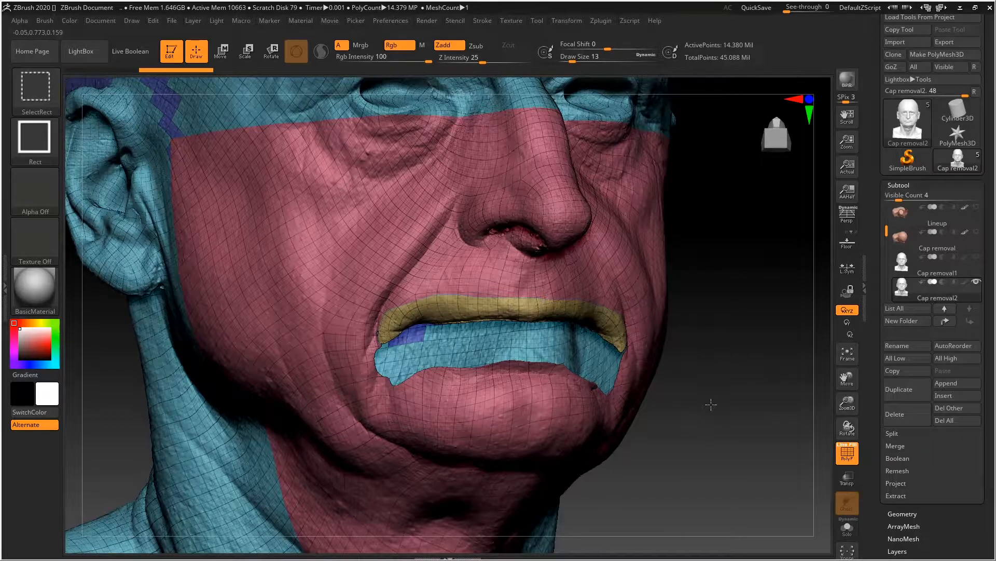
{"action": "left_click_drag", "start_coordinate": [721, 393], "coordinate": [745, 386]}
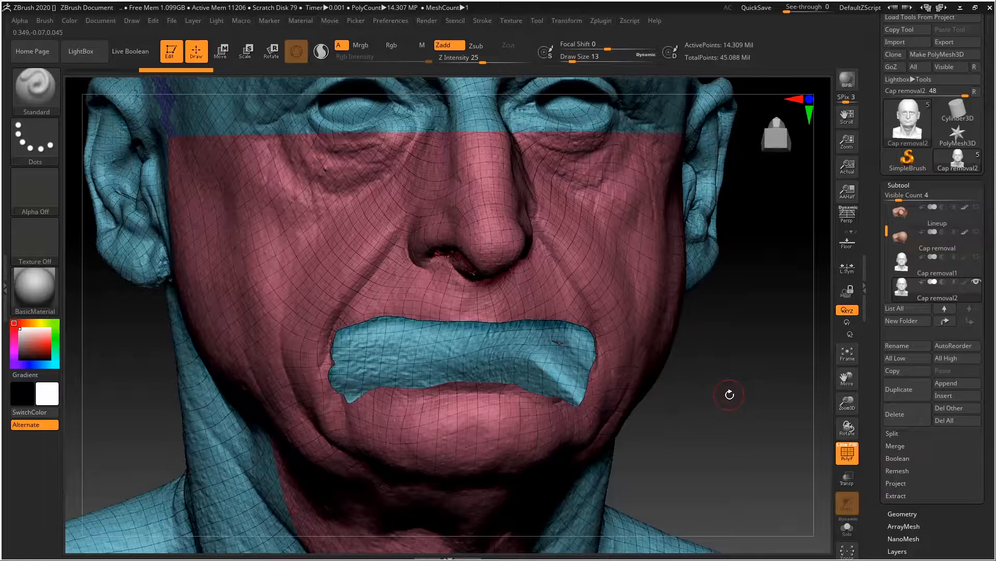
{"action": "key", "text": "ctrl+shift"}
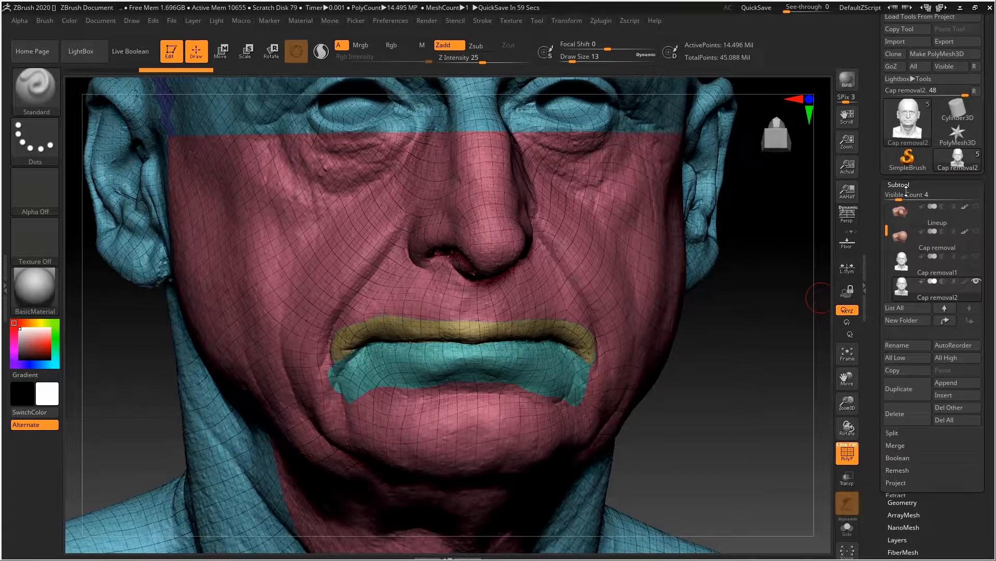
- Open the geometry settings of the duplicated head to examine its subdivision levels
{"action": "left_click", "coordinate": [906, 186]}
{"action": "left_click", "coordinate": [905, 197]}
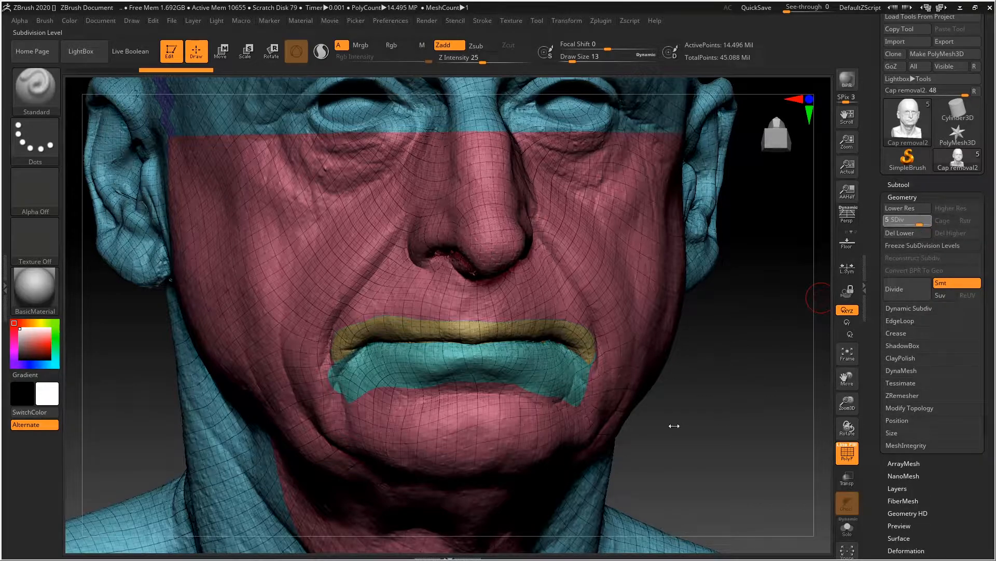
{"action": "left_click_drag", "start_coordinate": [710, 405], "coordinate": [743, 433]}
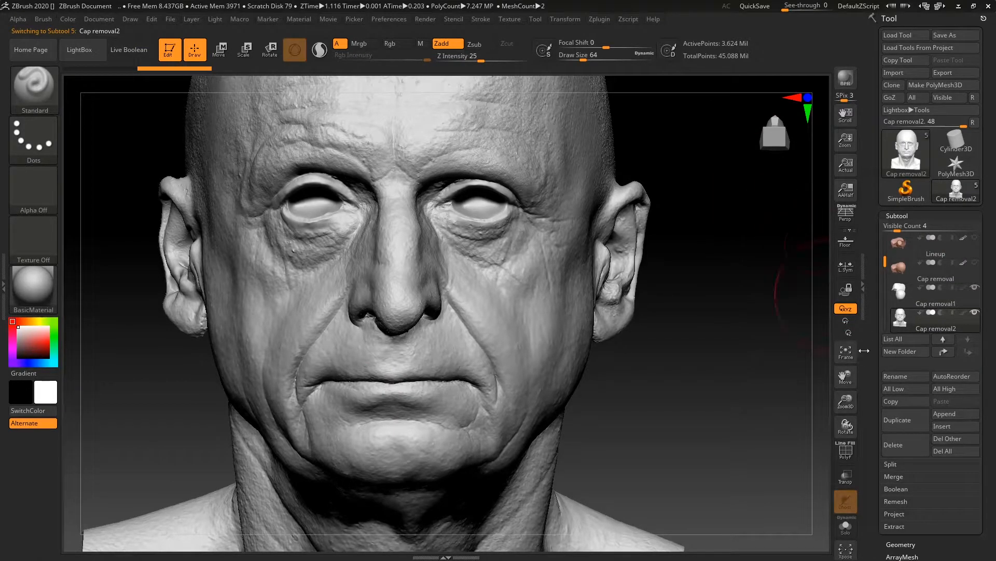
- Paint a broad mask over both lips of the Cap removal2 head with the polyframe off
{"action": "left_click", "coordinate": [897, 215]}
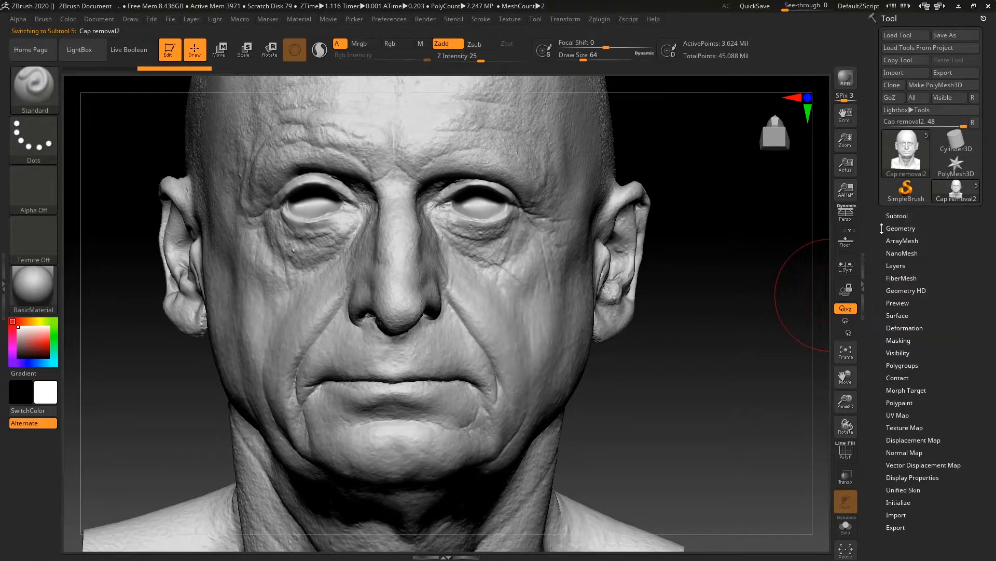
{"action": "left_click_drag", "start_coordinate": [702, 349], "coordinate": [698, 327], "text": "alt"}
{"action": "key", "text": "space"}
{"action": "mouse_move", "coordinate": [366, 367]}
{"action": "left_mouse_down", "text": "ctrl"}
{"action": "mouse_move", "coordinate": [419, 368]}
{"action": "mouse_move", "coordinate": [396, 384]}
{"action": "mouse_move", "coordinate": [349, 370]}
{"action": "mouse_move", "coordinate": [439, 382]}
{"action": "mouse_move", "coordinate": [395, 394]}
{"action": "mouse_move", "coordinate": [431, 365]}
{"action": "left_mouse_up", "text": "ctrl"}
{"action": "left_click_drag", "start_coordinate": [647, 361], "coordinate": [650, 416], "text": "alt"}
{"action": "mouse_move", "coordinate": [724, 342]}
{"action": "left_mouse_down"}
{"action": "mouse_move", "coordinate": [722, 308]}
{"action": "mouse_move", "coordinate": [748, 289]}
{"action": "mouse_move", "coordinate": [761, 251]}
{"action": "mouse_move", "coordinate": [756, 286]}
{"action": "mouse_move", "coordinate": [747, 287]}
{"action": "left_mouse_up"}
- Reduce the draw size to 7 and erase the mask at one mouth corner, above and below the lip line
{"action": "key", "text": "space"}
{"action": "key", "text": "space"}
{"action": "left_click_drag", "start_coordinate": [234, 387], "coordinate": [229, 411], "text": "ctrl+alt"}
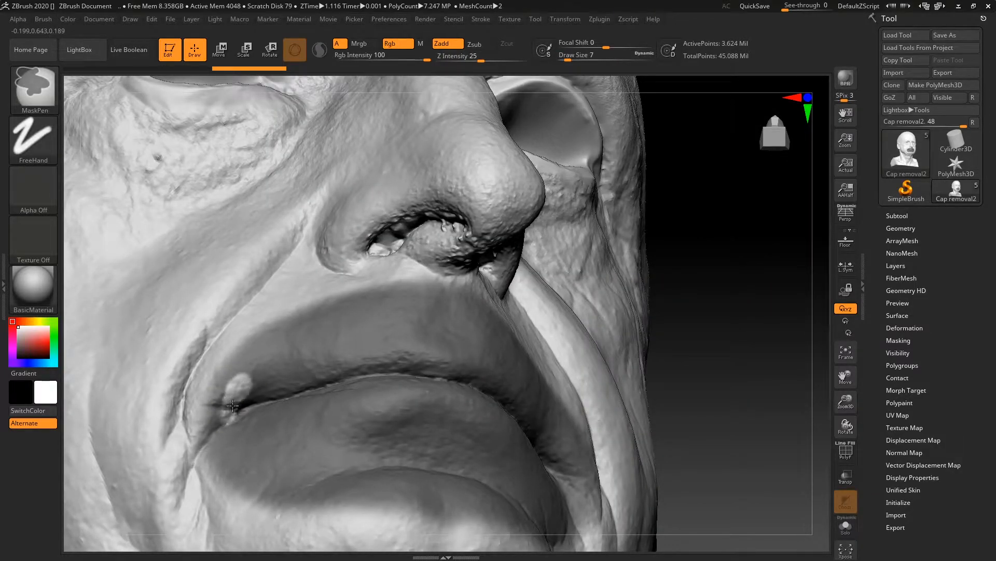
{"action": "mouse_move", "coordinate": [235, 403]}
{"action": "left_mouse_down", "text": "ctrl+alt"}
{"action": "mouse_move", "coordinate": [227, 414]}
{"action": "mouse_move", "coordinate": [254, 415]}
{"action": "left_mouse_up", "text": "ctrl+alt"}
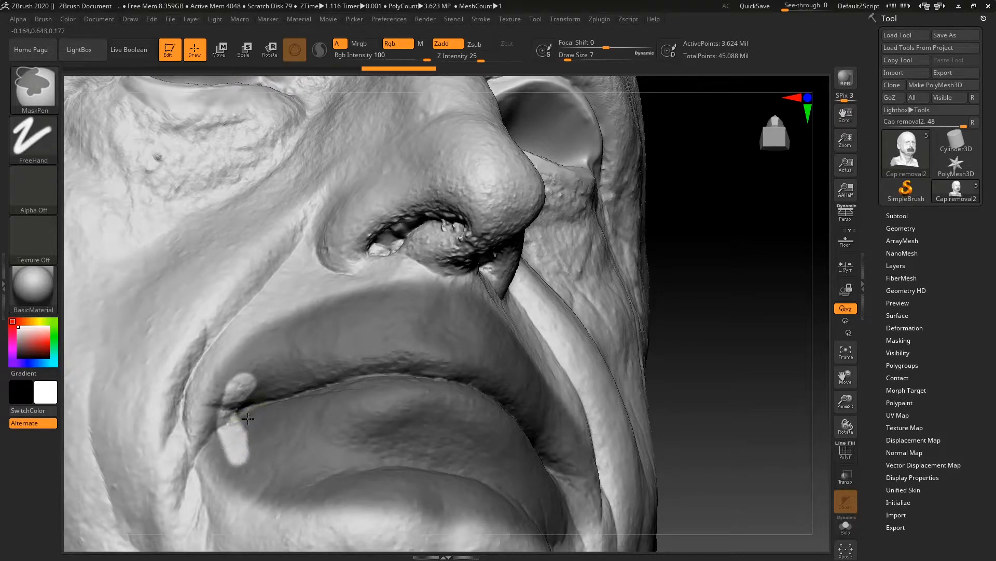
- Erase the mask around the opposite mouth corner, undoing a misplaced stroke along the way
{"action": "mouse_move", "coordinate": [669, 275]}
{"action": "left_mouse_down"}
{"action": "mouse_move", "coordinate": [692, 269]}
{"action": "mouse_move", "coordinate": [681, 285]}
{"action": "mouse_move", "coordinate": [752, 378]}
{"action": "mouse_move", "coordinate": [634, 333]}
{"action": "left_mouse_up"}
{"action": "mouse_move", "coordinate": [723, 305]}
{"action": "left_mouse_down", "text": "alt"}
{"action": "mouse_move", "coordinate": [718, 369]}
{"action": "mouse_move", "coordinate": [632, 400]}
{"action": "left_mouse_up", "text": "alt"}
{"action": "mouse_move", "coordinate": [508, 424]}
{"action": "left_mouse_down", "text": "ctrl"}
{"action": "mouse_move", "coordinate": [500, 437]}
{"action": "mouse_move", "coordinate": [511, 366]}
{"action": "mouse_move", "coordinate": [519, 439]}
{"action": "left_mouse_up", "text": "ctrl"}
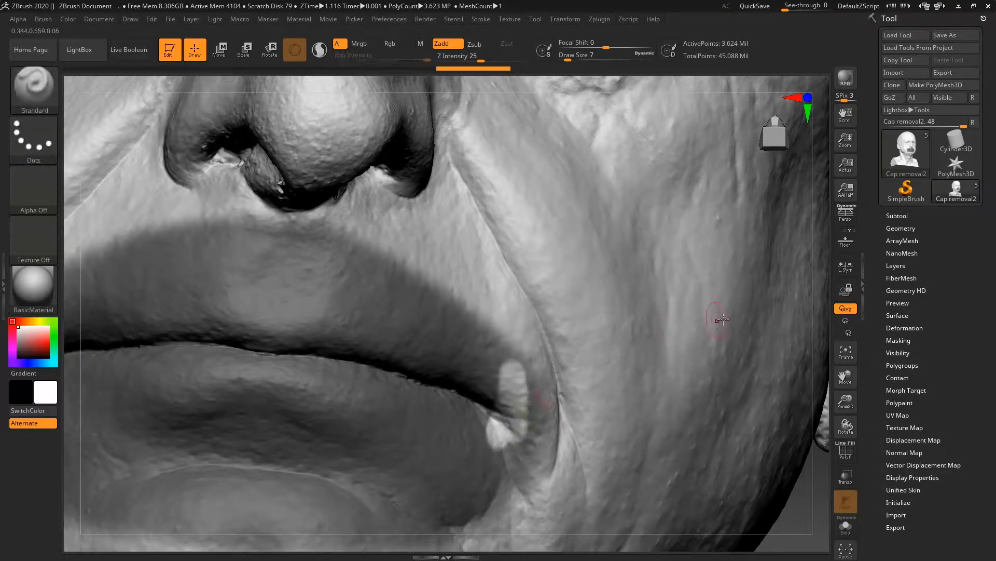
{"action": "mouse_move", "coordinate": [823, 432]}
{"action": "left_mouse_down"}
{"action": "mouse_move", "coordinate": [810, 405]}
{"action": "mouse_move", "coordinate": [786, 407]}
{"action": "left_mouse_up"}
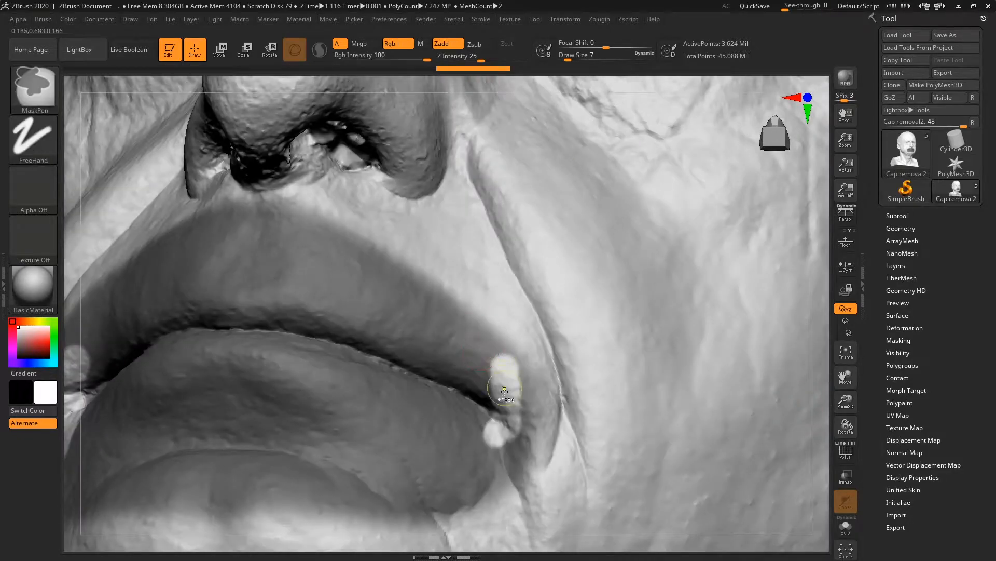
{"action": "key", "text": "ctrl+z"}
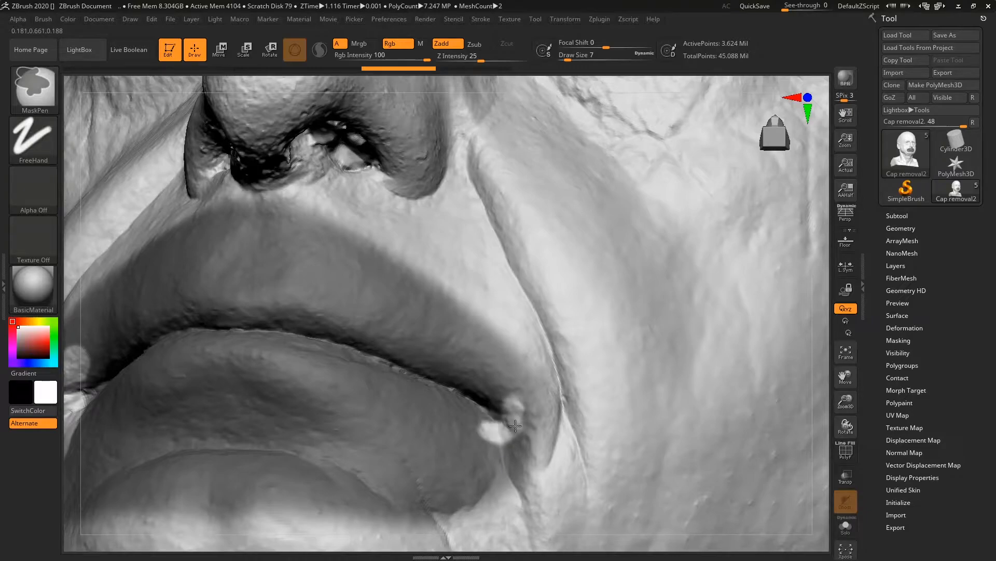
{"action": "left_click_drag", "start_coordinate": [827, 325], "coordinate": [809, 347]}
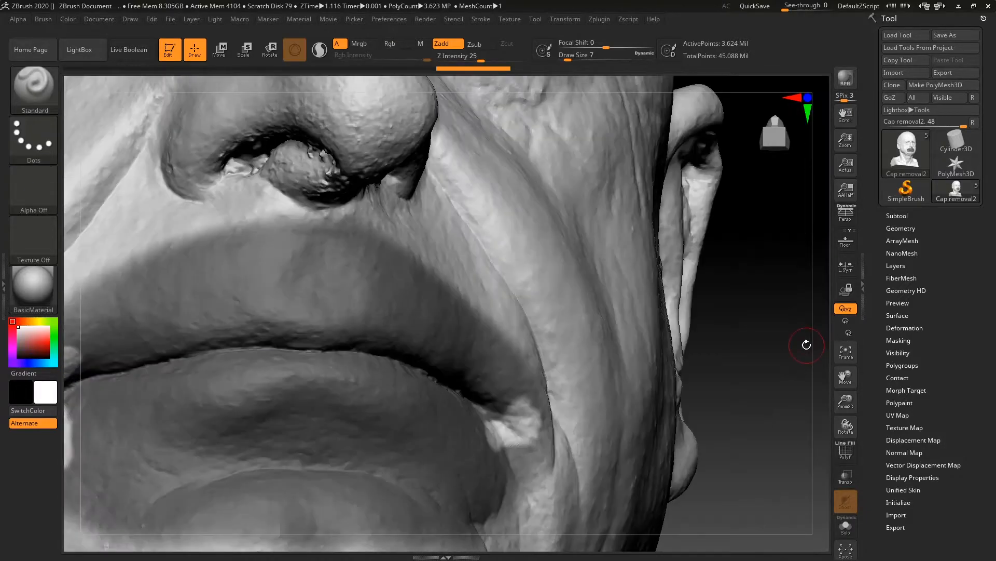
{"action": "key", "text": "ctrl"}
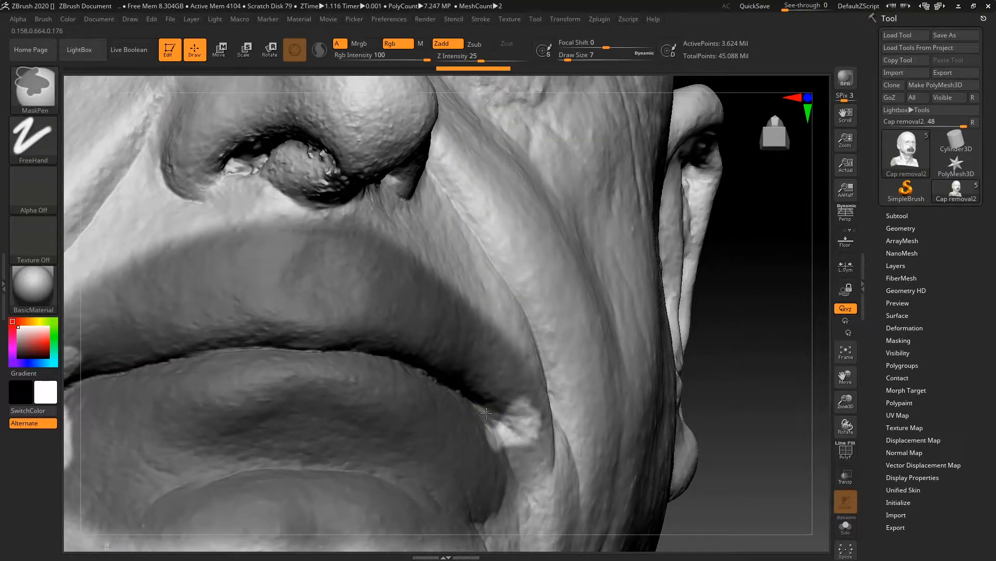
- Refine that mouth corner by masking the lower lip's edge and erasing the mask outside the corner
{"action": "mouse_move", "coordinate": [769, 383]}
{"action": "left_mouse_down"}
{"action": "mouse_move", "coordinate": [756, 409]}
{"action": "mouse_move", "coordinate": [605, 422]}
{"action": "left_mouse_up"}
{"action": "key", "text": "ctrl"}
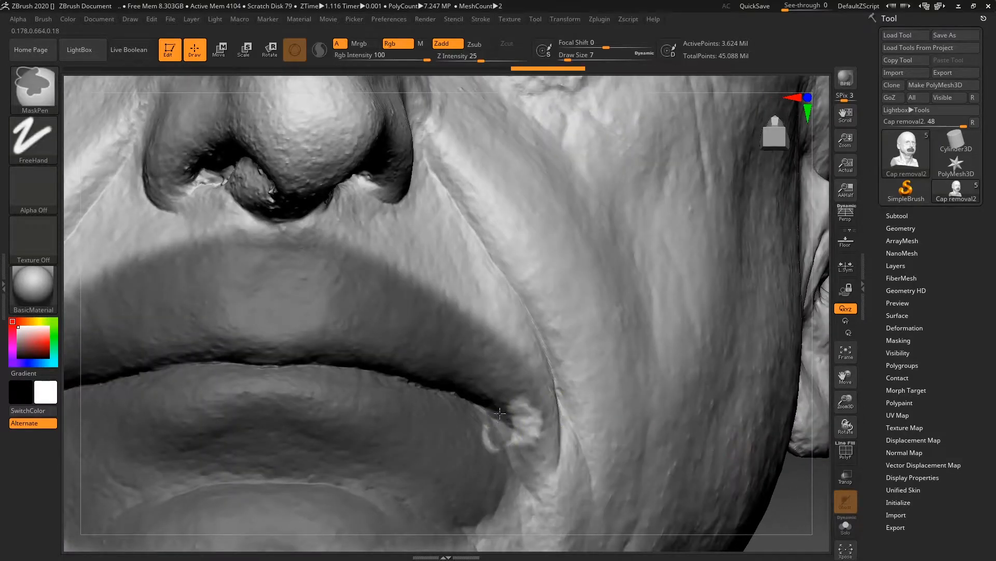
{"action": "left_click_drag", "start_coordinate": [492, 426], "coordinate": [497, 448], "text": "ctrl"}
{"action": "left_click_drag", "start_coordinate": [525, 391], "coordinate": [543, 450], "text": "ctrl+alt"}
- Set the draw size to 25 and undo the trial mask erasures along the lower lip and mouth corner
{"action": "mouse_move", "coordinate": [796, 482]}
{"action": "left_mouse_down", "text": "alt"}
{"action": "mouse_move", "coordinate": [772, 376]}
{"action": "mouse_move", "coordinate": [750, 381]}
{"action": "mouse_move", "coordinate": [748, 422]}
{"action": "left_mouse_up", "text": "alt"}
{"action": "key", "text": "ctrl"}
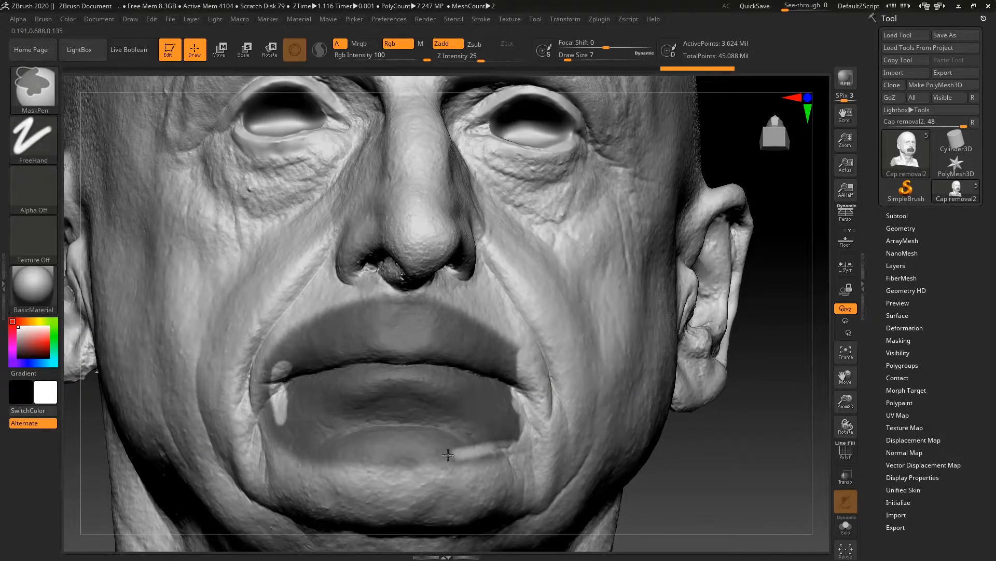
{"action": "key", "text": "space"}
{"action": "left_click_drag", "start_coordinate": [550, 370], "coordinate": [553, 369]}
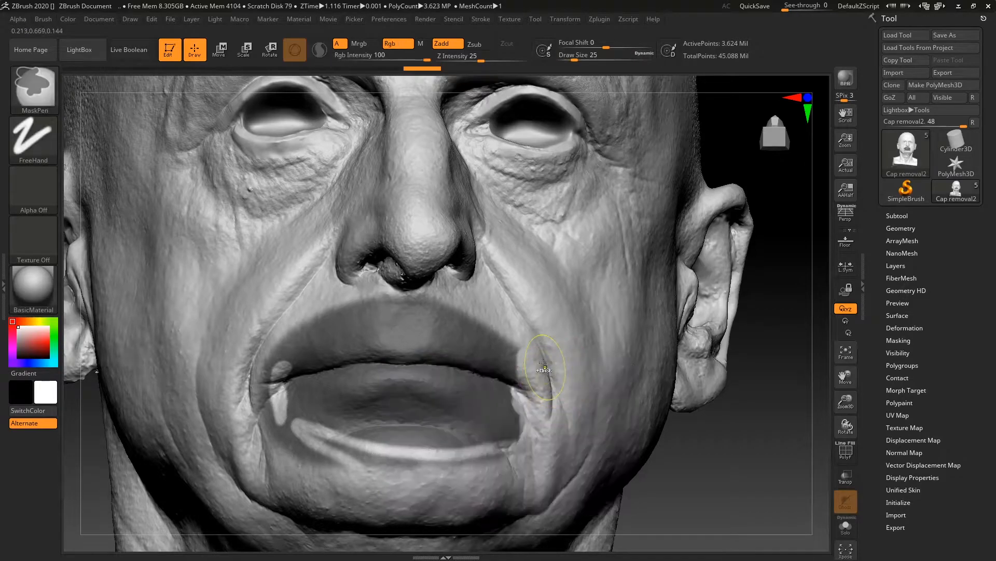
{"action": "key", "text": "ctrl+z"}
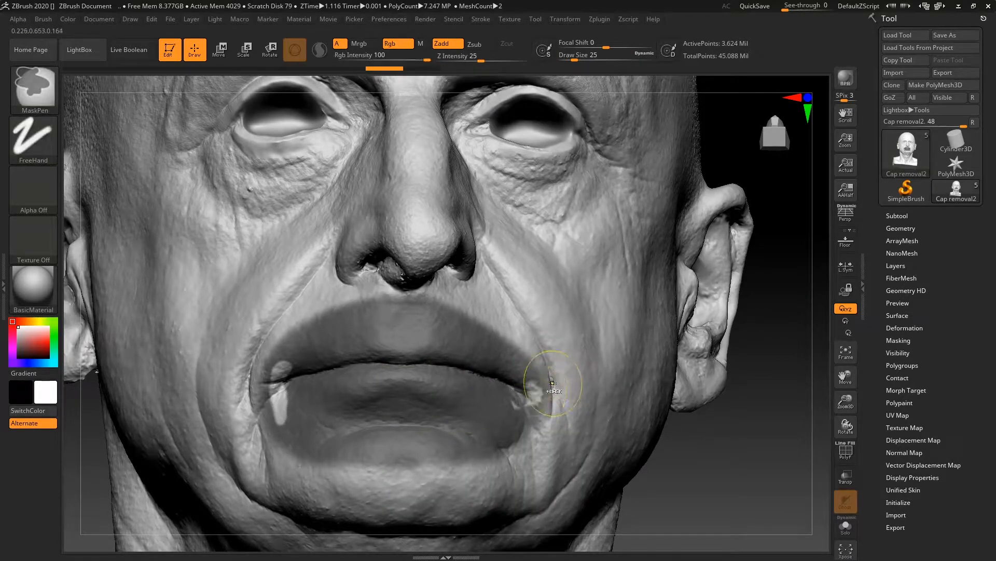
{"action": "key", "text": "ctrl+z"}
- Erase the excess mask outside the mouth corners and below the lower lip at draw size 25
{"action": "left_click_drag", "start_coordinate": [558, 371], "coordinate": [552, 360], "text": "ctrl+alt"}
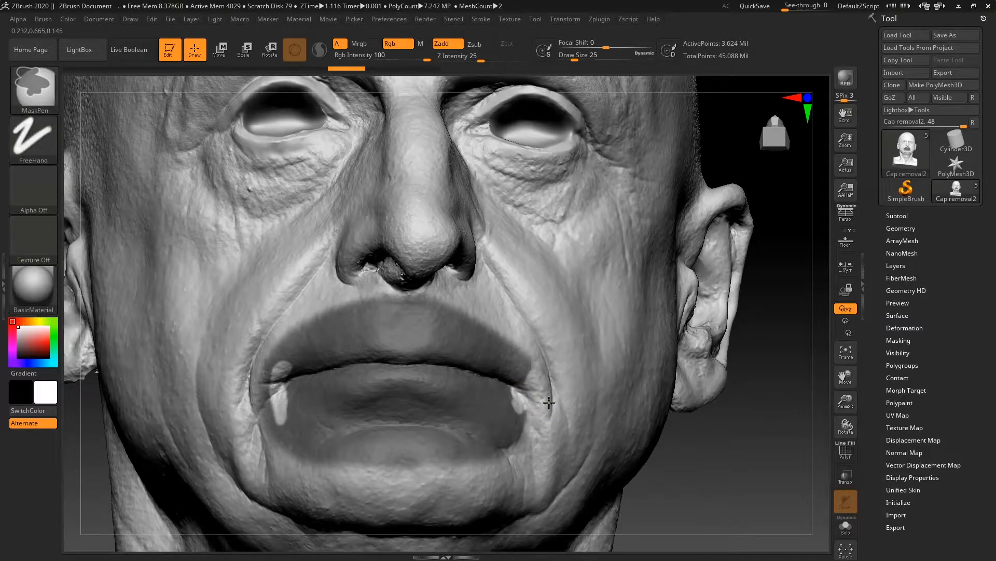
{"action": "mouse_move", "coordinate": [537, 461]}
{"action": "left_mouse_down", "text": "ctrl+alt"}
{"action": "mouse_move", "coordinate": [234, 426]}
{"action": "mouse_move", "coordinate": [269, 363]}
{"action": "mouse_move", "coordinate": [318, 315]}
{"action": "mouse_move", "coordinate": [465, 311]}
{"action": "mouse_move", "coordinate": [555, 355]}
{"action": "left_mouse_up", "text": "ctrl+alt"}
{"action": "mouse_move", "coordinate": [537, 448]}
{"action": "left_mouse_down", "text": "ctrl+alt"}
{"action": "mouse_move", "coordinate": [283, 430]}
{"action": "mouse_move", "coordinate": [507, 444]}
{"action": "left_mouse_up", "text": "ctrl+alt"}
{"action": "left_click_drag", "start_coordinate": [563, 407], "coordinate": [452, 448], "text": "ctrl+alt"}
- Set the draw size to 23 and extend the mask over the lower lip's bottom edge and outer corner
{"action": "key", "text": "space"}
{"action": "left_click_drag", "start_coordinate": [563, 344], "coordinate": [559, 343]}
{"action": "mouse_move", "coordinate": [415, 361]}
{"action": "left_mouse_down", "text": "ctrl"}
{"action": "mouse_move", "coordinate": [315, 361]}
{"action": "mouse_move", "coordinate": [307, 410]}
{"action": "mouse_move", "coordinate": [323, 400]}
{"action": "mouse_move", "coordinate": [301, 363]}
{"action": "mouse_move", "coordinate": [342, 338]}
{"action": "mouse_move", "coordinate": [416, 327]}
{"action": "mouse_move", "coordinate": [487, 362]}
{"action": "mouse_move", "coordinate": [474, 340]}
{"action": "mouse_move", "coordinate": [291, 366]}
{"action": "mouse_move", "coordinate": [356, 338]}
{"action": "mouse_move", "coordinate": [434, 328]}
{"action": "left_mouse_up", "text": "ctrl"}
{"action": "key", "text": "ctrl+z"}
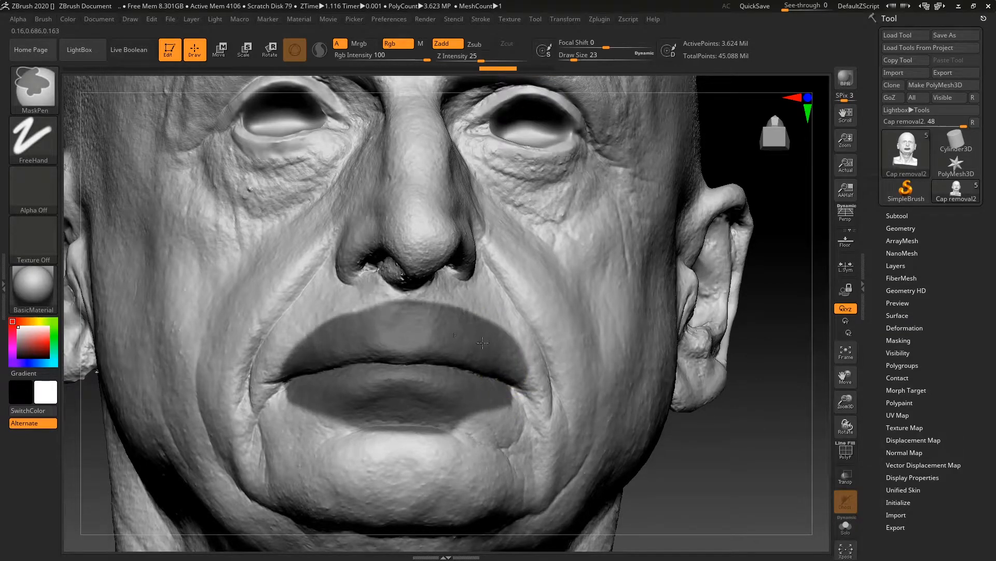
{"action": "mouse_move", "coordinate": [337, 373]}
{"action": "left_mouse_down", "text": "ctrl"}
{"action": "mouse_move", "coordinate": [329, 397]}
{"action": "mouse_move", "coordinate": [402, 426]}
{"action": "mouse_move", "coordinate": [468, 410]}
{"action": "left_mouse_up", "text": "ctrl"}
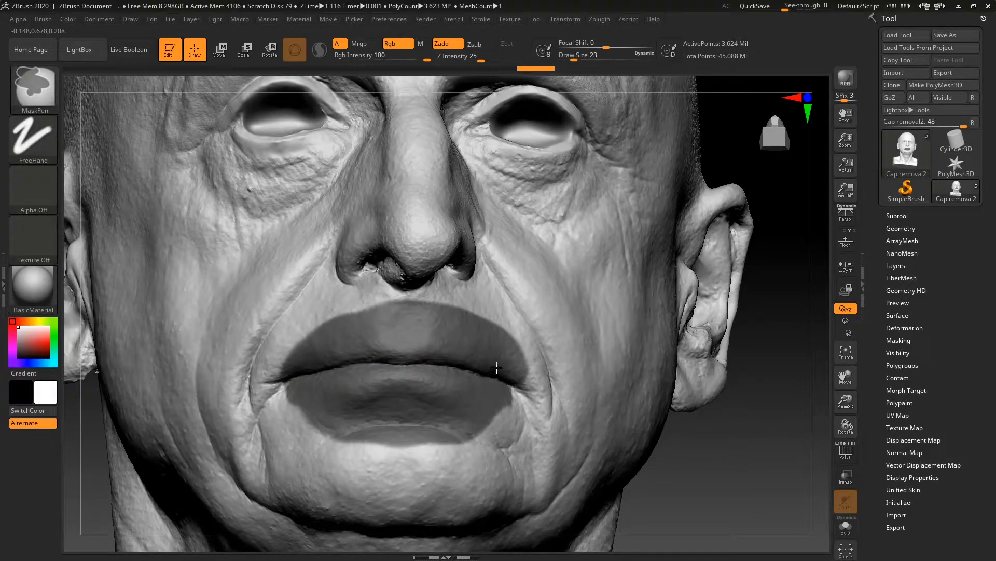
{"action": "mouse_move", "coordinate": [497, 375]}
{"action": "left_mouse_down", "text": "ctrl"}
{"action": "mouse_move", "coordinate": [489, 389]}
{"action": "mouse_move", "coordinate": [514, 392]}
{"action": "left_mouse_up", "text": "ctrl"}
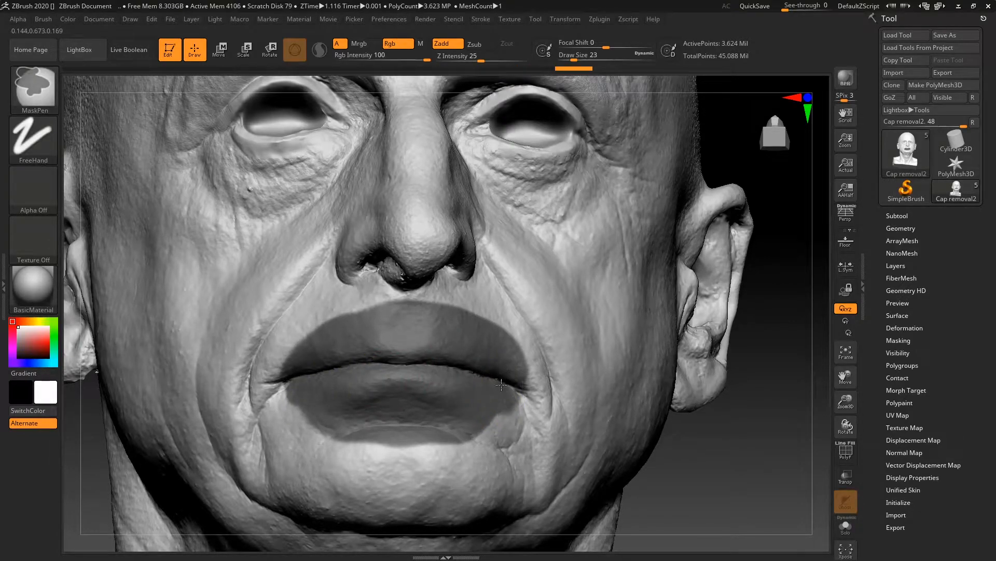
- Set the draw size to 14, fill the lower lip mask's side edges, and trim the mask at the mouth corner
{"action": "left_click_drag", "start_coordinate": [779, 351], "coordinate": [762, 358], "text": "alt"}
{"action": "key", "text": "space"}
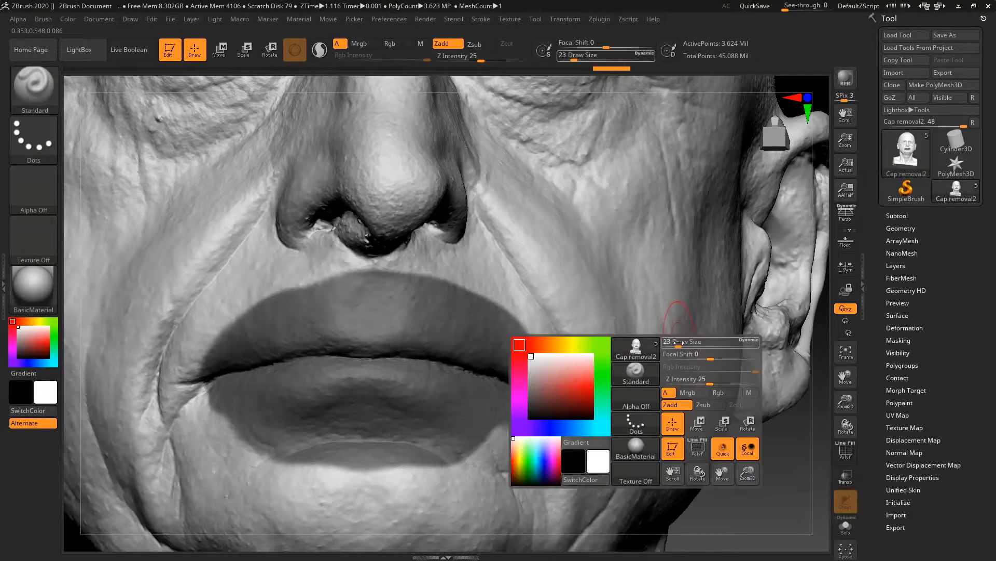
{"action": "left_click_drag", "start_coordinate": [678, 344], "coordinate": [673, 344]}
{"action": "key", "text": "ctrl"}
{"action": "left_click_drag", "start_coordinate": [219, 381], "coordinate": [268, 440], "text": "ctrl"}
{"action": "left_click_drag", "start_coordinate": [330, 452], "coordinate": [347, 449], "text": "ctrl"}
{"action": "mouse_move", "coordinate": [483, 440]}
{"action": "left_mouse_down", "text": "ctrl"}
{"action": "mouse_move", "coordinate": [526, 411]}
{"action": "mouse_move", "coordinate": [533, 382]}
{"action": "left_mouse_up", "text": "ctrl"}
{"action": "mouse_move", "coordinate": [459, 439]}
{"action": "left_mouse_down", "text": "ctrl"}
{"action": "mouse_move", "coordinate": [537, 377]}
{"action": "mouse_move", "coordinate": [500, 410]}
{"action": "left_mouse_up", "text": "ctrl"}
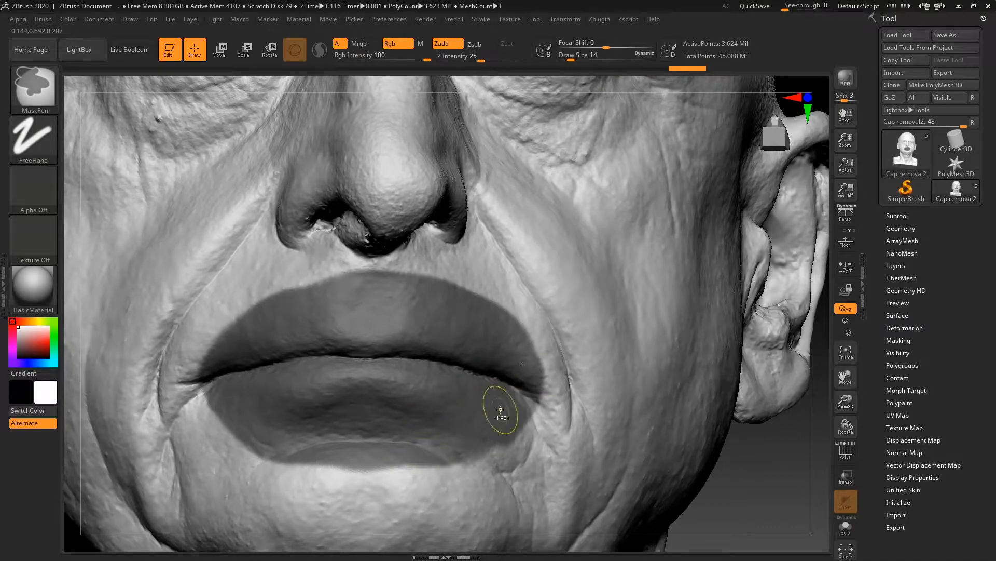
{"action": "left_click_drag", "start_coordinate": [554, 376], "coordinate": [546, 410], "text": "ctrl+alt"}
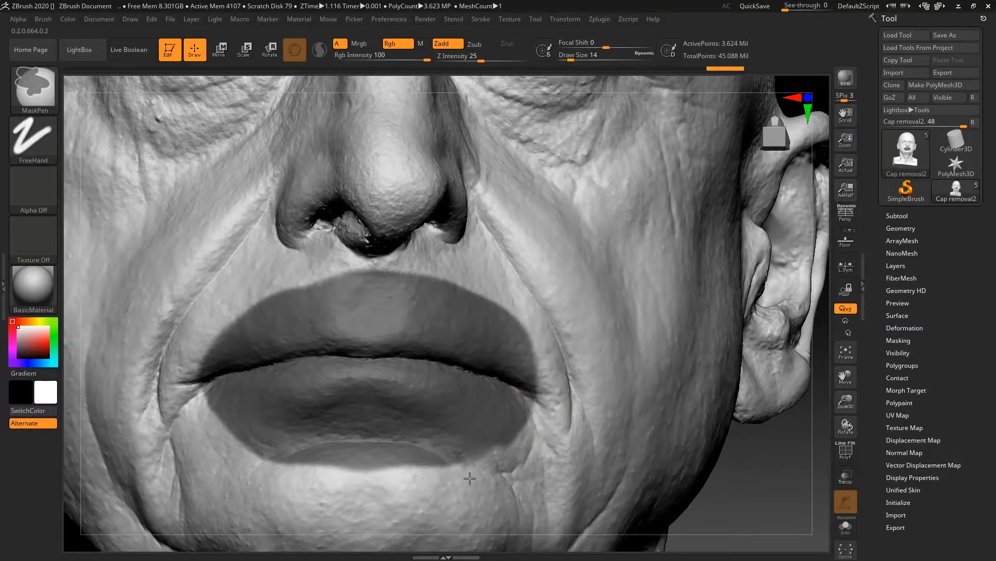
- Frame the head from the front and trim the upper lip mask along its top edge, undoing the last masking stroke
{"action": "key", "text": "f"}
{"action": "mouse_move", "coordinate": [715, 329]}
{"action": "left_mouse_down", "text": "shift"}
{"action": "mouse_move", "coordinate": [746, 371]}
{"action": "mouse_move", "coordinate": [727, 353]}
{"action": "mouse_move", "coordinate": [725, 323]}
{"action": "left_mouse_up", "text": "shift"}
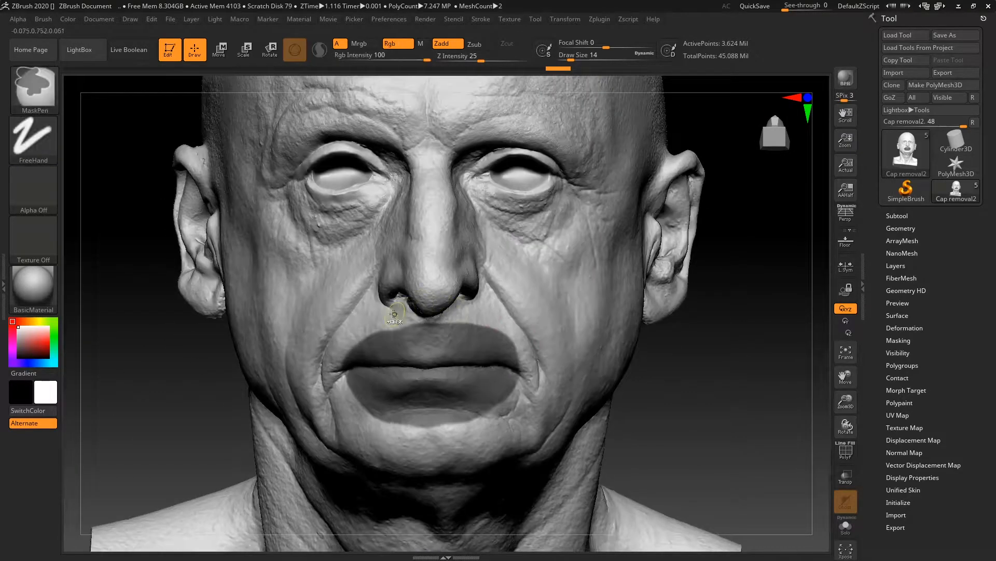
{"action": "left_click_drag", "start_coordinate": [514, 332], "coordinate": [538, 357], "text": "ctrl+alt"}
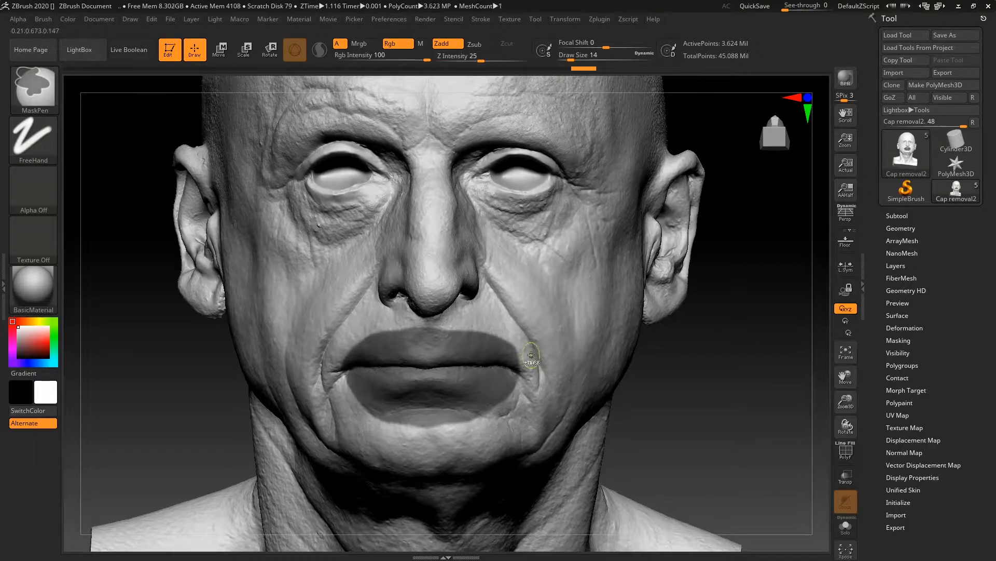
{"action": "left_click_drag", "start_coordinate": [480, 323], "coordinate": [405, 317], "text": "ctrl+alt"}
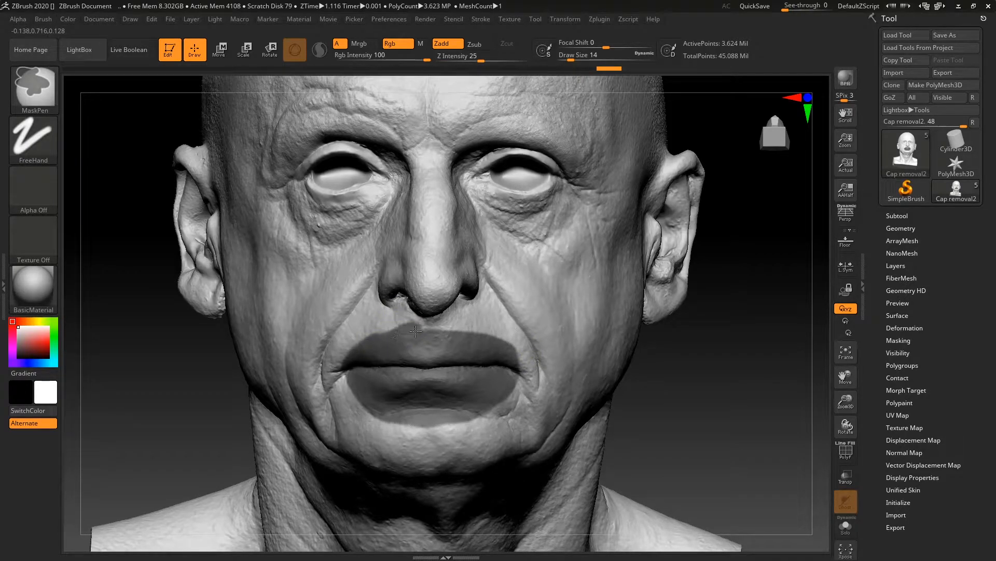
{"action": "left_click_drag", "start_coordinate": [484, 338], "coordinate": [509, 350], "text": "ctrl+alt"}
{"action": "left_click_drag", "start_coordinate": [459, 327], "coordinate": [361, 341], "text": "ctrl"}
{"action": "key", "text": "ctrl+z"}
- Set the draw size to 25 and touch up the lip mask, evening out the lower lip's boundary
{"action": "key", "text": "space"}
{"action": "left_click_drag", "start_coordinate": [505, 314], "coordinate": [510, 315]}
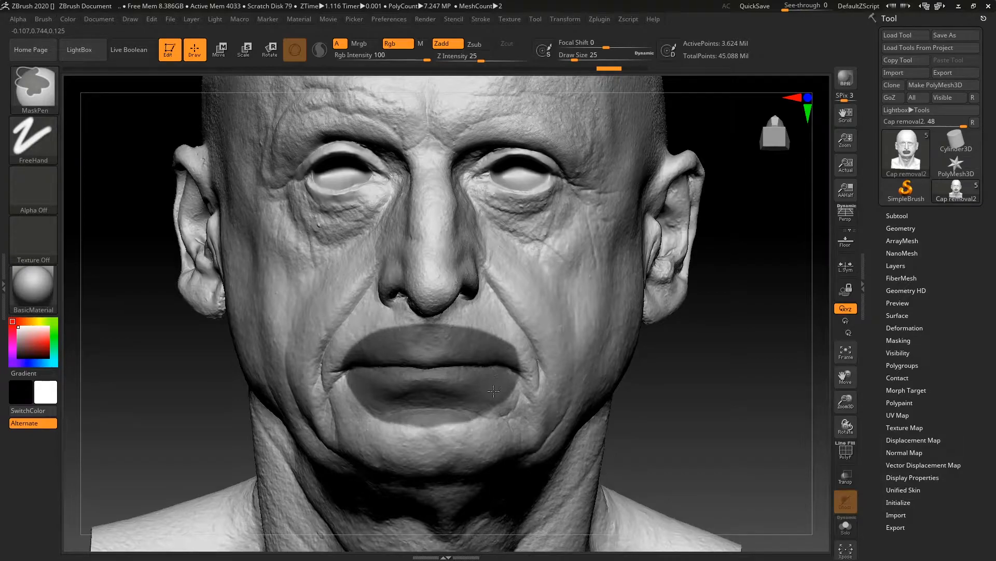
{"action": "mouse_move", "coordinate": [459, 406]}
{"action": "left_mouse_down", "text": "ctrl"}
{"action": "mouse_move", "coordinate": [447, 413]}
{"action": "mouse_move", "coordinate": [488, 390]}
{"action": "mouse_move", "coordinate": [402, 443]}
{"action": "mouse_move", "coordinate": [481, 430]}
{"action": "mouse_move", "coordinate": [502, 407]}
{"action": "left_mouse_up", "text": "ctrl"}
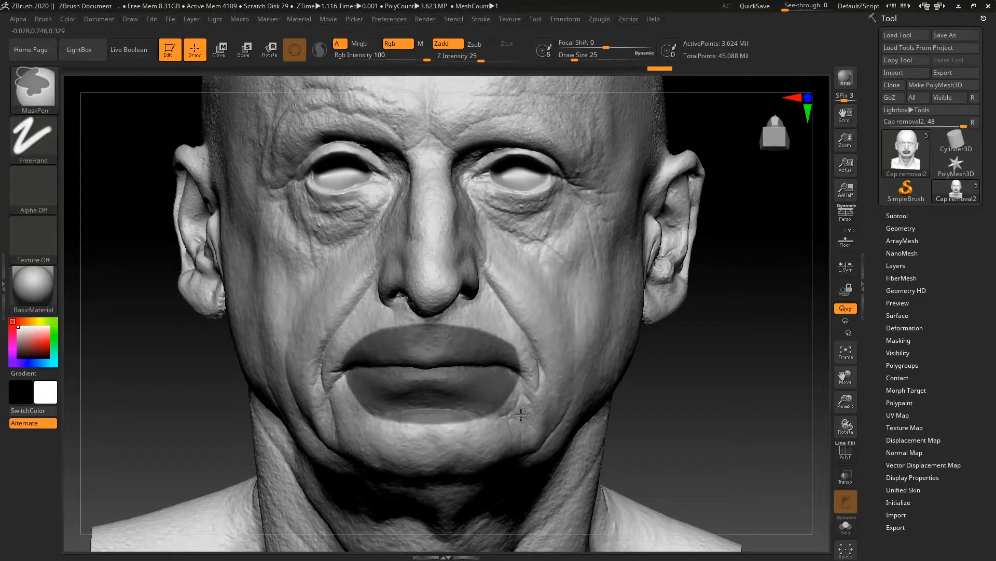
- Invert the mask so only the lips are editable, turn the head to profile, and activate the Move transform
{"action": "mouse_move", "coordinate": [674, 354]}
{"action": "left_mouse_down", "text": "ctrl"}
{"action": "mouse_move", "coordinate": [697, 283]}
{"action": "mouse_move", "coordinate": [683, 329]}
{"action": "mouse_move", "coordinate": [637, 360]}
{"action": "left_mouse_up", "text": "ctrl"}
{"action": "key", "text": "ctrl"}
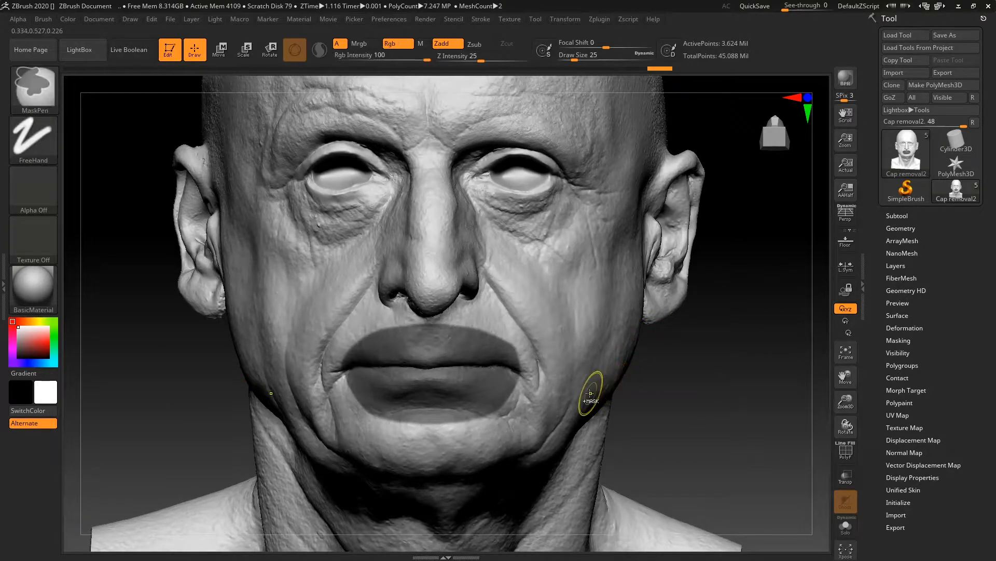
{"action": "key", "text": "ctrl"}
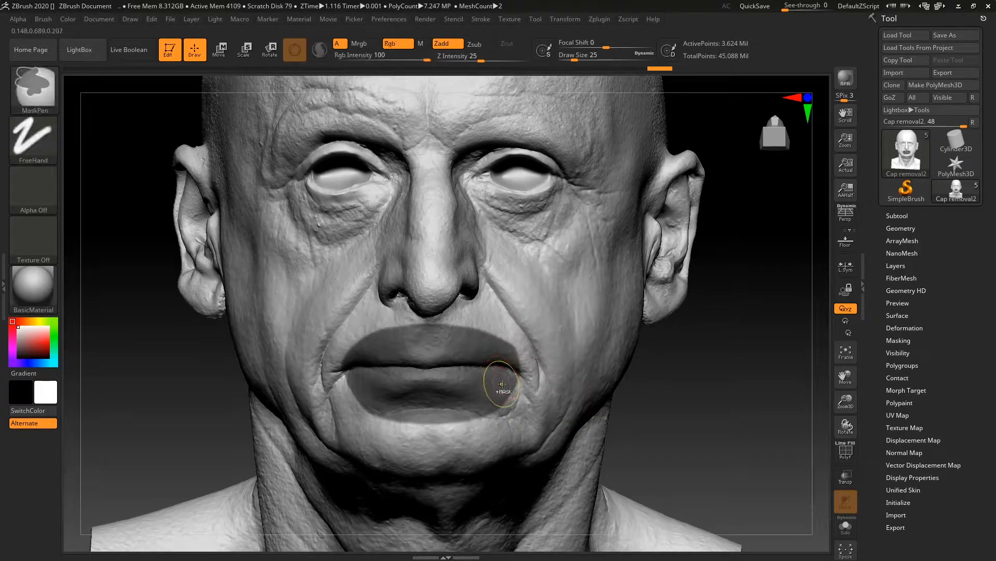
{"action": "left_click_drag", "start_coordinate": [696, 327], "coordinate": [727, 328]}
{"action": "key", "text": "ctrl"}
{"action": "mouse_move", "coordinate": [679, 356]}
{"action": "left_mouse_down"}
{"action": "mouse_move", "coordinate": [645, 351]}
{"action": "mouse_move", "coordinate": [663, 344]}
{"action": "left_mouse_up"}
{"action": "left_click", "coordinate": [220, 50]}
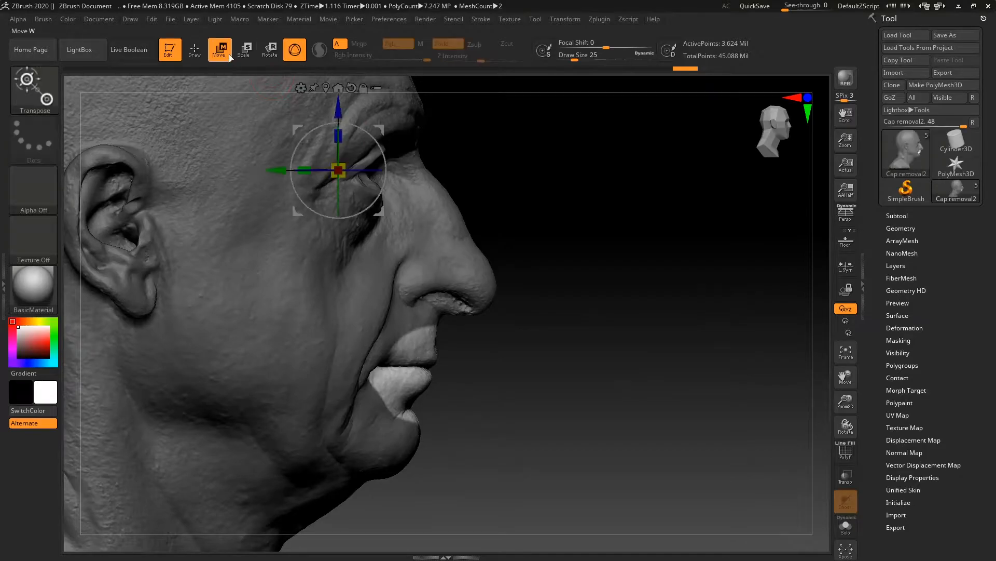
- Centre the transform gizmo on the unmasked lips, push them straight back into the head, and hide the Cap removal1 subtool
{"action": "mouse_move", "coordinate": [565, 229]}
{"action": "left_mouse_down", "text": "alt"}
{"action": "mouse_move", "coordinate": [564, 211]}
{"action": "mouse_move", "coordinate": [578, 293]}
{"action": "left_mouse_up", "text": "alt"}
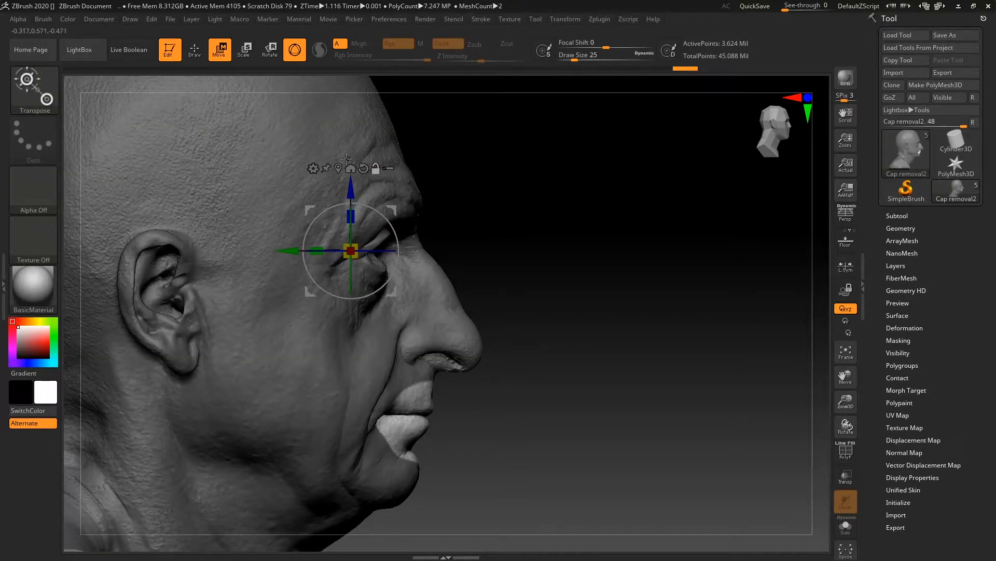
{"action": "left_click", "coordinate": [363, 168]}
{"action": "left_click", "coordinate": [339, 167]}
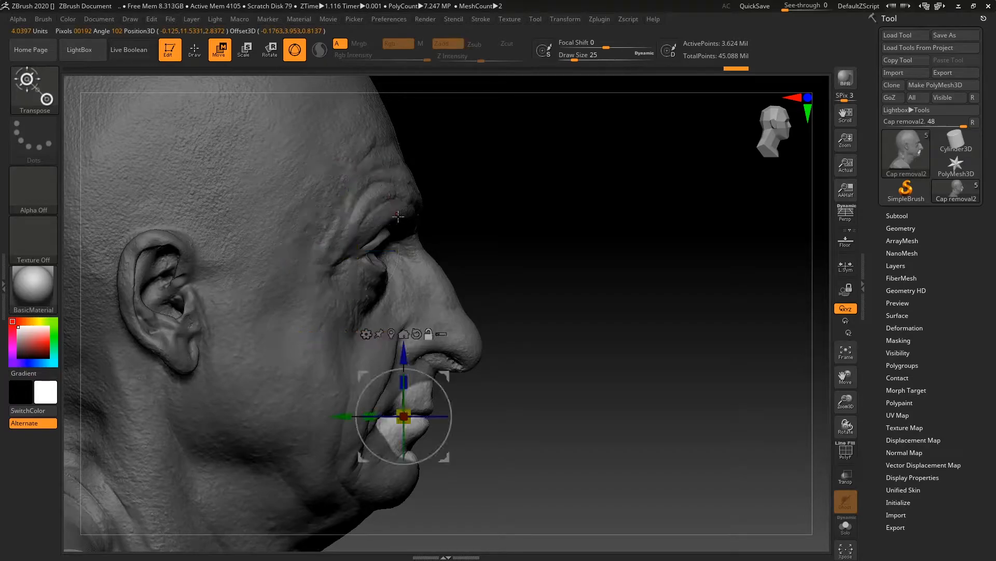
{"action": "left_click_drag", "start_coordinate": [342, 415], "coordinate": [202, 415]}
{"action": "left_click", "coordinate": [894, 216]}
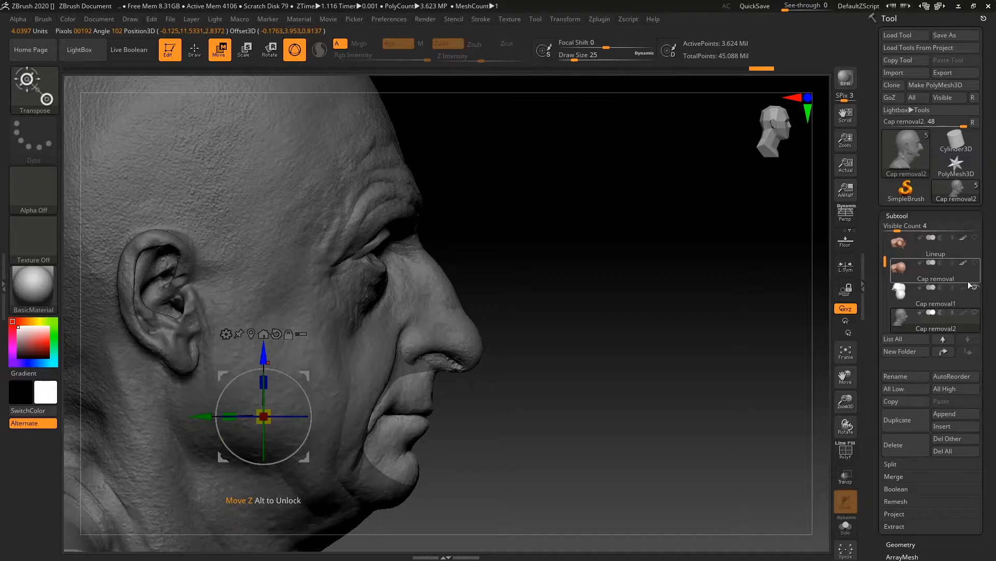
{"action": "left_click", "coordinate": [975, 287]}
- Return to Draw mode, clear the mask, and smooth the rim of the recessed lip area with draw size 54
{"action": "left_click_drag", "start_coordinate": [578, 324], "coordinate": [687, 308]}
{"action": "key", "text": "q"}
{"action": "mouse_move", "coordinate": [698, 345]}
{"action": "left_mouse_down"}
{"action": "mouse_move", "coordinate": [695, 289]}
{"action": "mouse_move", "coordinate": [682, 332]}
{"action": "mouse_move", "coordinate": [686, 305]}
{"action": "left_mouse_up"}
{"action": "key", "text": "space"}
{"action": "left_click", "coordinate": [562, 379], "text": "ctrl"}
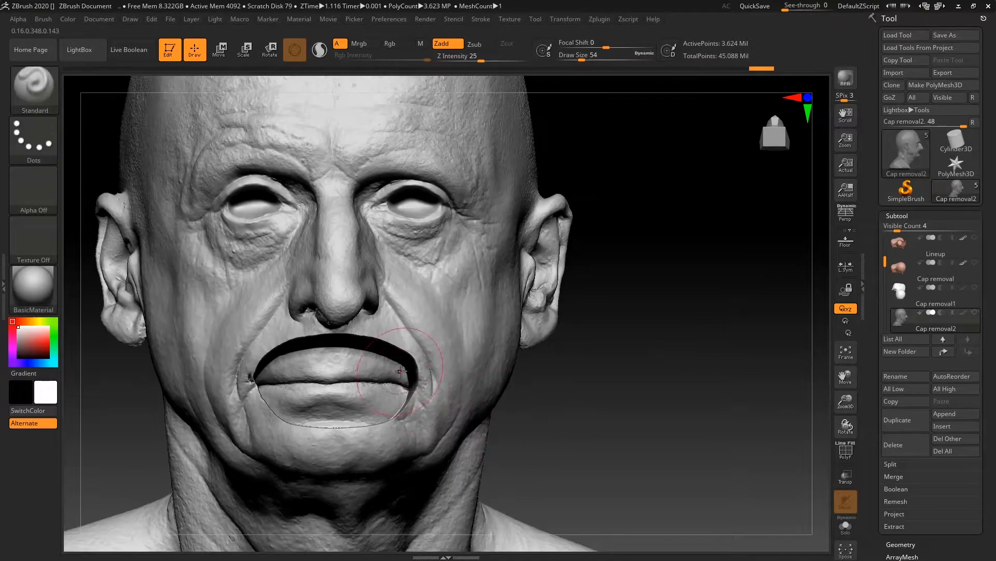
{"action": "left_click_drag", "start_coordinate": [397, 348], "coordinate": [365, 343], "text": "shift"}
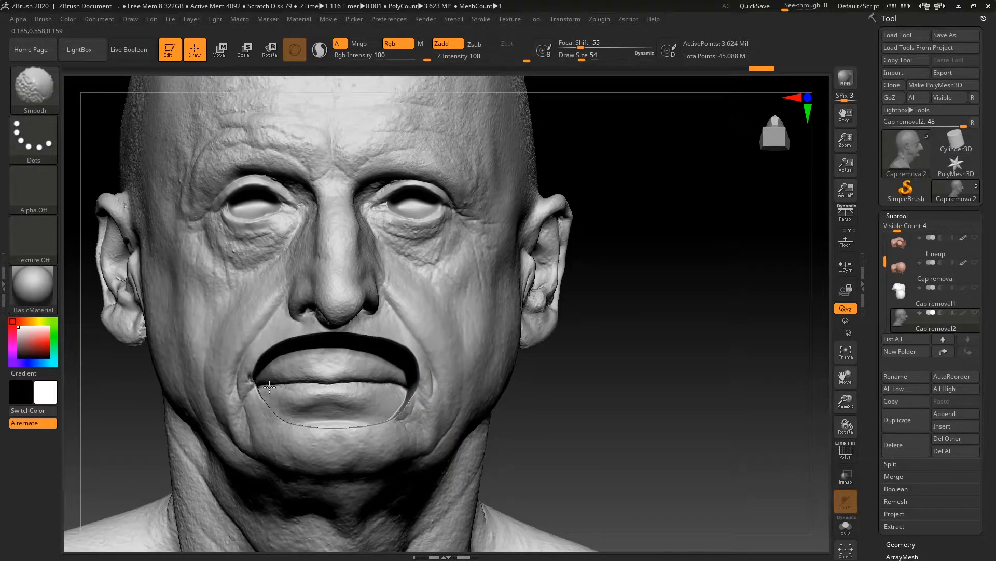
{"action": "mouse_move", "coordinate": [395, 409]}
{"action": "left_mouse_down", "text": "shift"}
{"action": "mouse_move", "coordinate": [264, 375]}
{"action": "mouse_move", "coordinate": [413, 358]}
{"action": "left_mouse_up", "text": "shift"}
- Convert the head to DynaMesh at resolution 600 without freezing its subdivision levels
{"action": "mouse_move", "coordinate": [529, 383]}
{"action": "left_mouse_down"}
{"action": "mouse_move", "coordinate": [618, 361]}
{"action": "mouse_move", "coordinate": [617, 333]}
{"action": "left_mouse_up"}
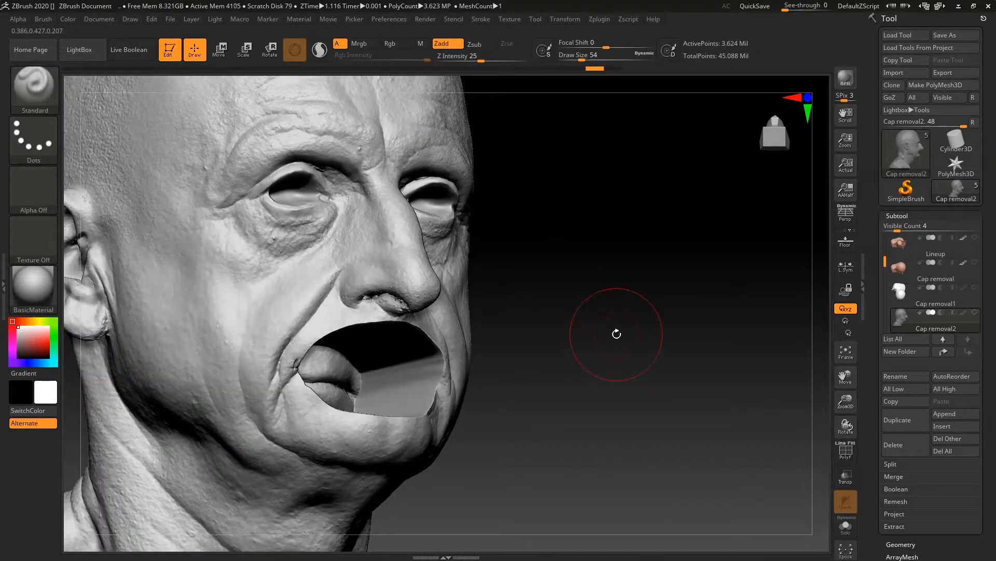
{"action": "left_click", "coordinate": [897, 216]}
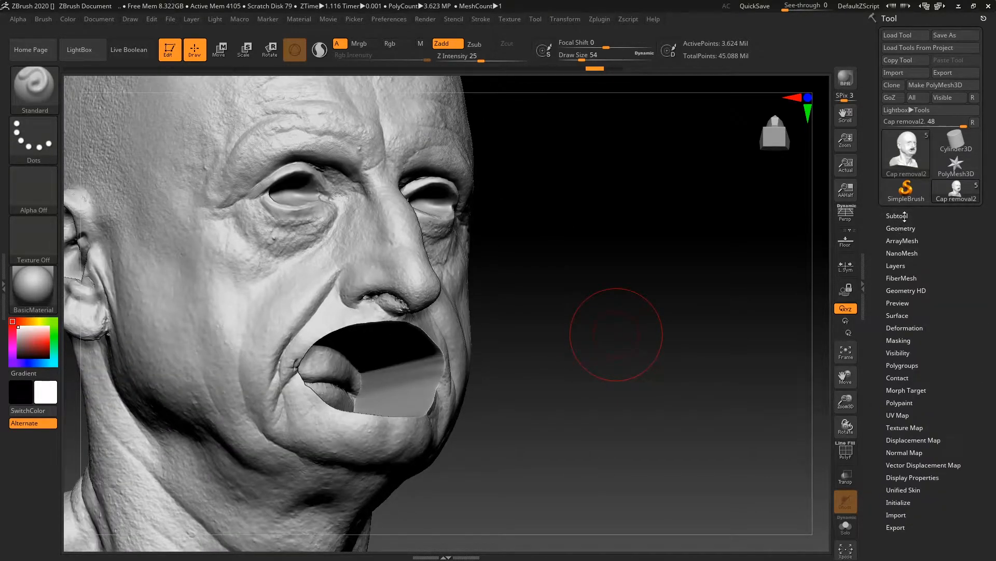
{"action": "left_click", "coordinate": [905, 215]}
{"action": "left_click", "coordinate": [902, 216]}
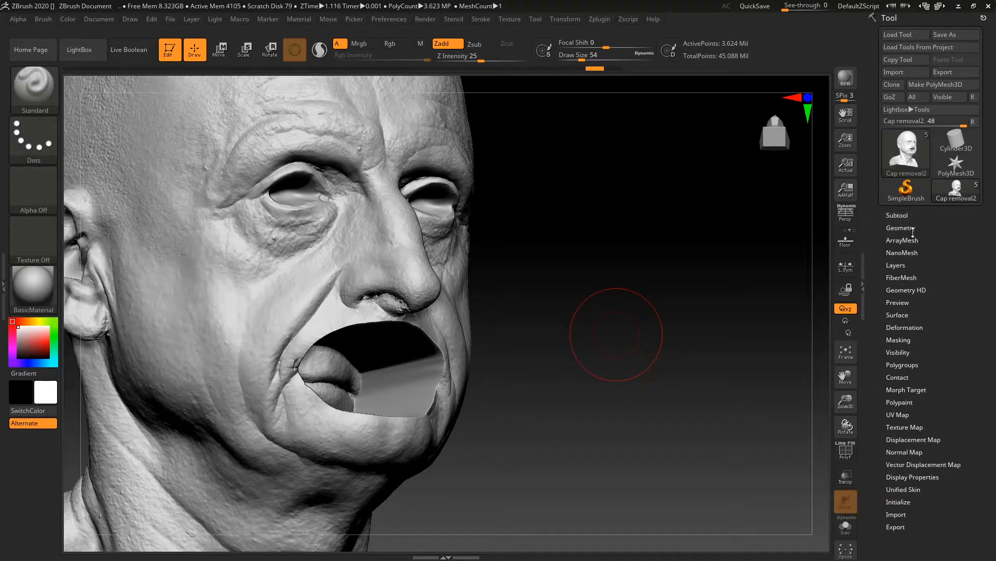
{"action": "left_click", "coordinate": [911, 228]}
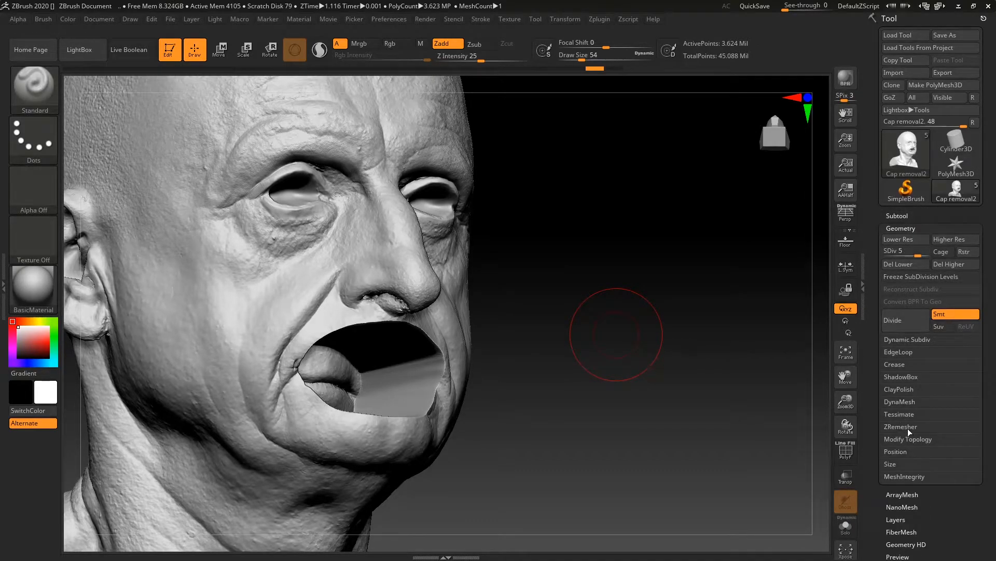
{"action": "left_click", "coordinate": [908, 401]}
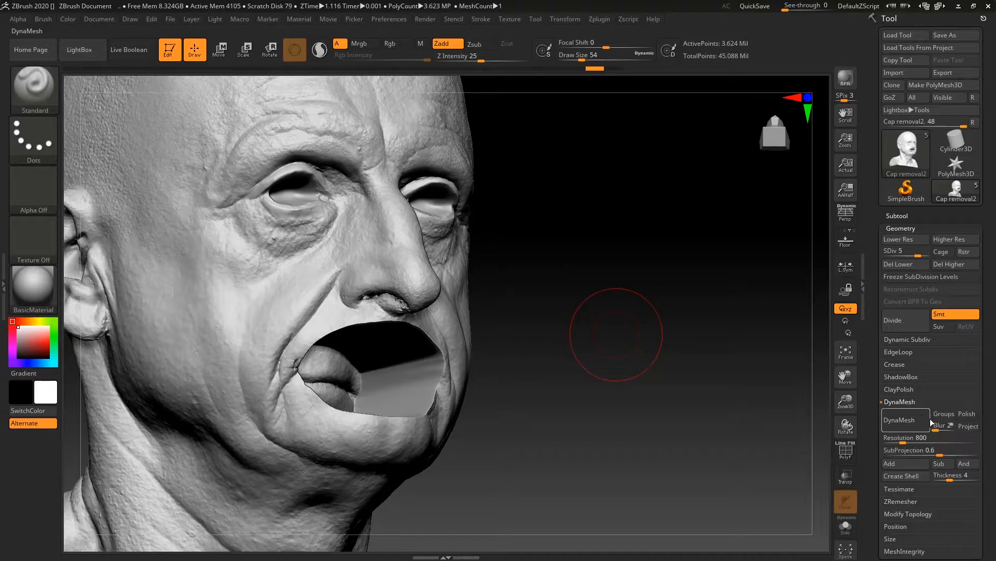
{"action": "left_click", "coordinate": [904, 439]}
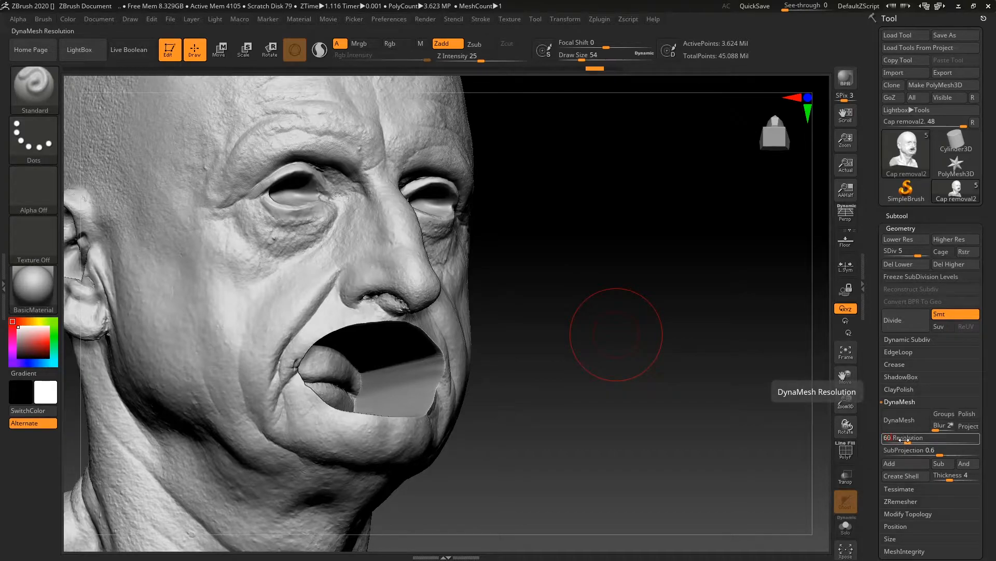
{"action": "left_click", "coordinate": [900, 421]}
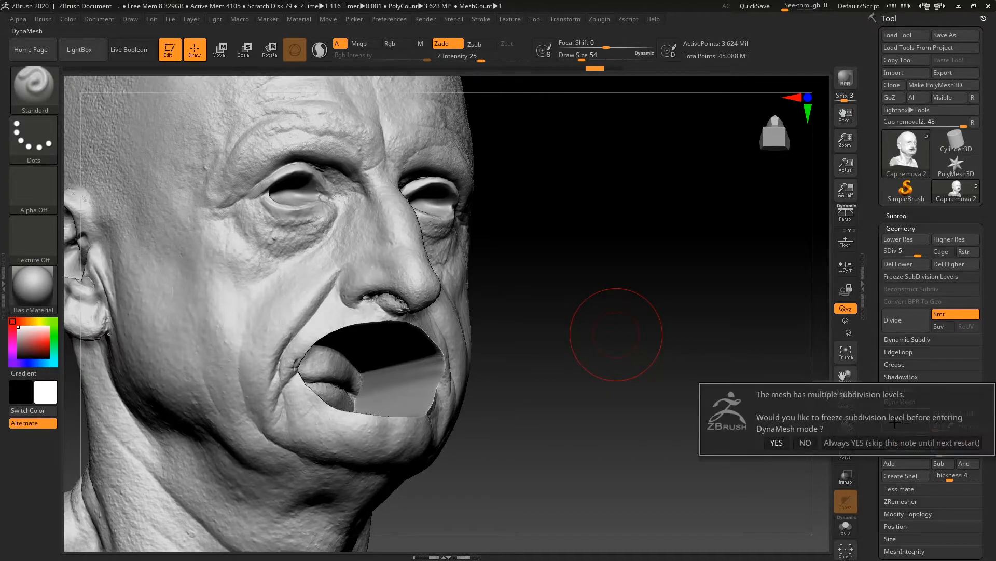
{"action": "left_click", "coordinate": [806, 442]}
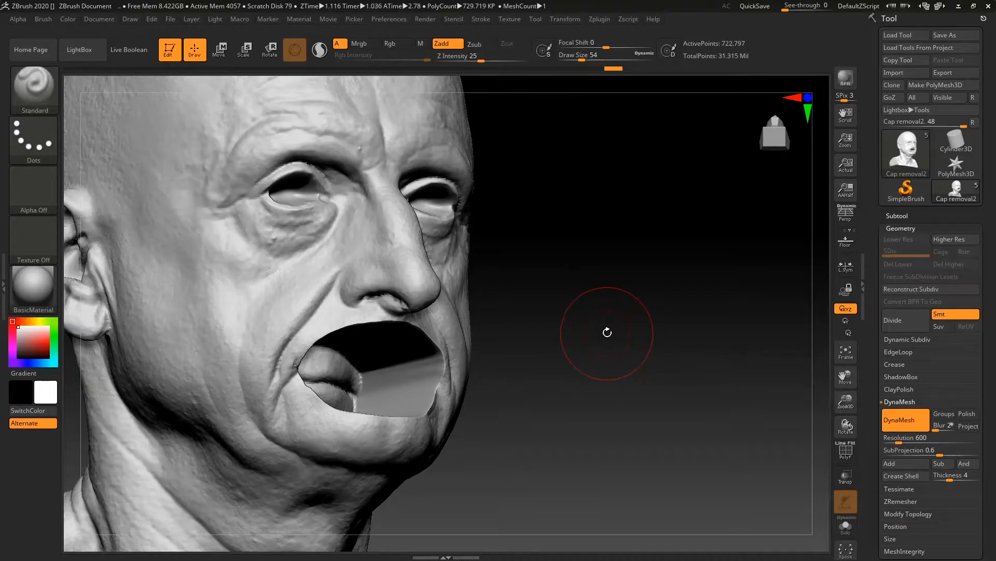
- Smooth away the recessed lips and carve the mouth cavity deeper with the Standard brush at draw size 97
{"action": "left_click_drag", "start_coordinate": [612, 316], "coordinate": [581, 312], "text": "shift"}
{"action": "mouse_move", "coordinate": [343, 351]}
{"action": "left_mouse_down", "text": "shift"}
{"action": "mouse_move", "coordinate": [395, 378]}
{"action": "mouse_move", "coordinate": [395, 415]}
{"action": "mouse_move", "coordinate": [281, 384]}
{"action": "mouse_move", "coordinate": [251, 387]}
{"action": "mouse_move", "coordinate": [327, 367]}
{"action": "left_mouse_up", "text": "shift"}
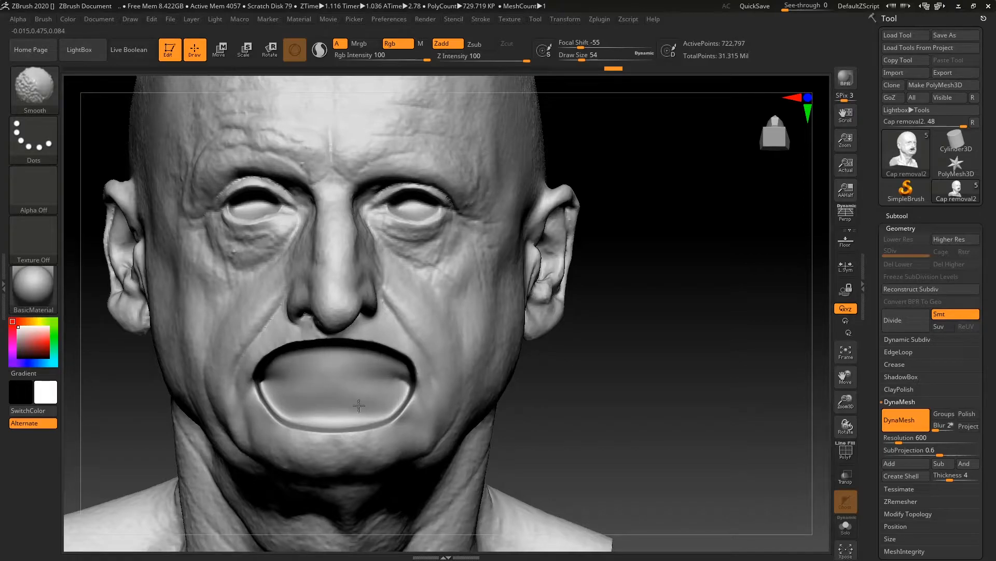
{"action": "key", "text": "b"}
{"action": "key", "text": "s"}
{"action": "key", "text": "t"}
{"action": "key", "text": "s"}
{"action": "left_click_drag", "start_coordinate": [409, 369], "coordinate": [422, 369]}
{"action": "left_click_drag", "start_coordinate": [305, 376], "coordinate": [346, 383]}
{"action": "key", "text": "ctrl+z"}
{"action": "left_click_drag", "start_coordinate": [289, 381], "coordinate": [399, 385], "text": "alt"}
{"action": "left_click_drag", "start_coordinate": [290, 382], "coordinate": [400, 385], "text": "alt"}
- Smooth the inner walls of the mouth cavity from both sides of the head
{"action": "left_click_drag", "start_coordinate": [636, 326], "coordinate": [727, 290]}
{"action": "key", "text": "shift"}
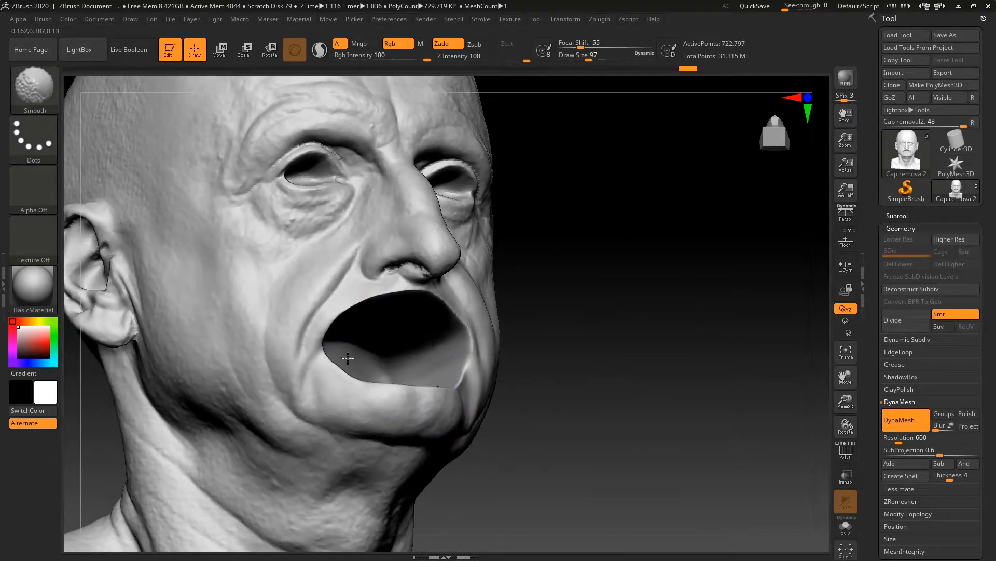
{"action": "left_click_drag", "start_coordinate": [519, 384], "coordinate": [589, 344], "text": "shift"}
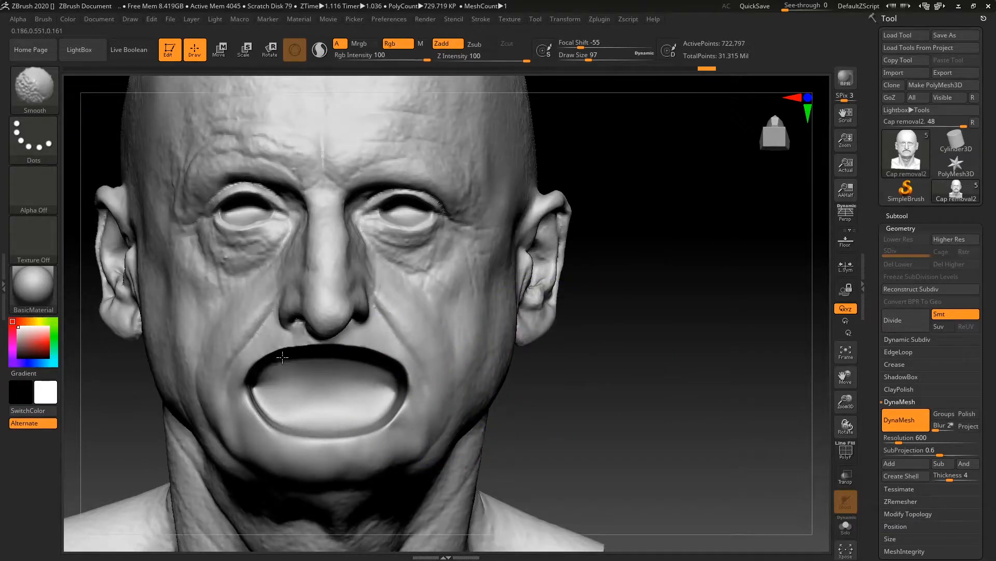
{"action": "left_click_drag", "start_coordinate": [529, 374], "coordinate": [600, 289]}
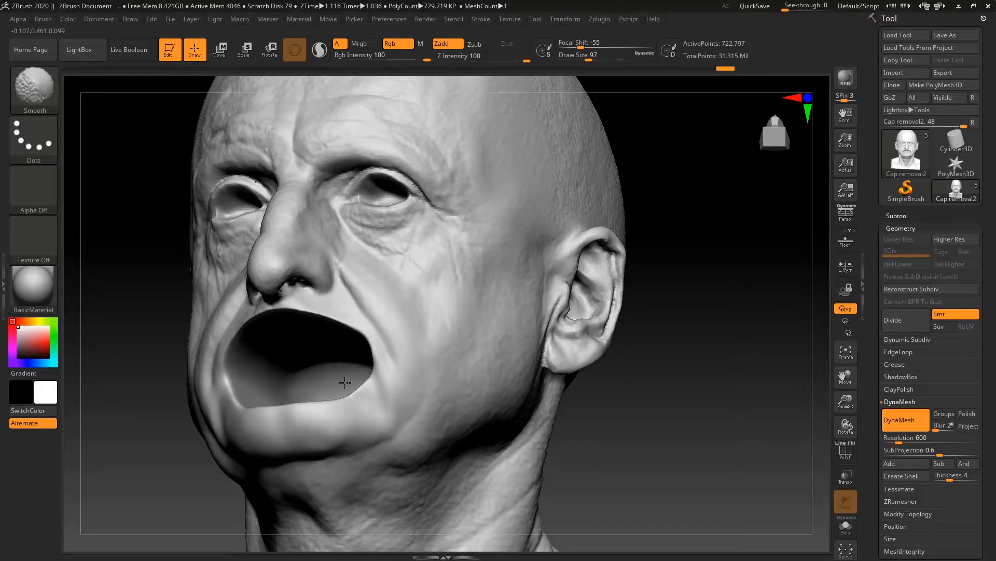
{"action": "left_click_drag", "start_coordinate": [645, 418], "coordinate": [441, 347], "text": "shift"}
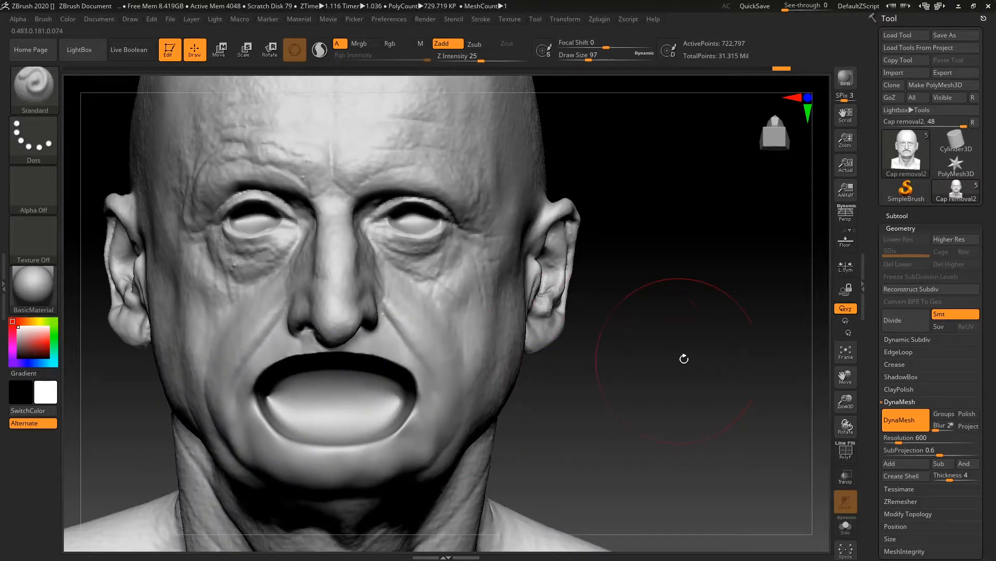
- Remesh the head with DynaMesh and smooth the inside of the mouth cavity again
{"action": "key", "text": "ctrl"}
{"action": "key", "text": "shift"}
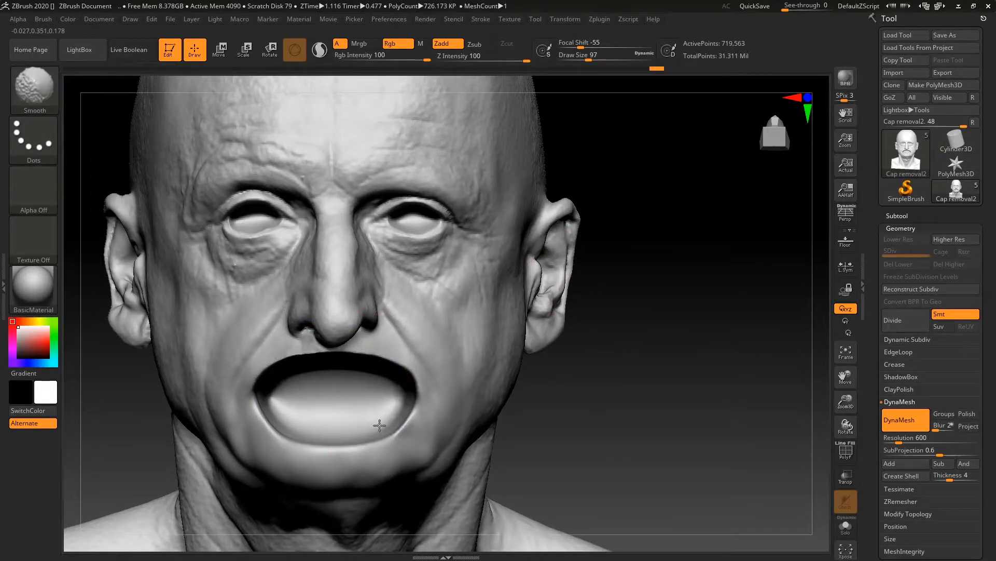
{"action": "key", "text": "ctrl"}
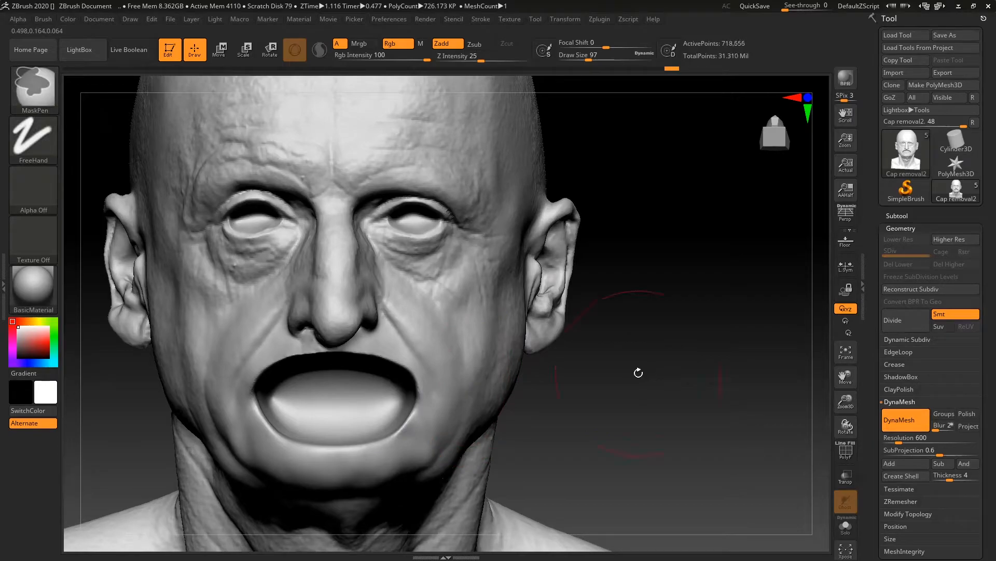
{"action": "left_click_drag", "start_coordinate": [638, 374], "coordinate": [645, 381], "text": "ctrl"}
{"action": "left_click_drag", "start_coordinate": [647, 345], "coordinate": [669, 323]}
{"action": "left_click_drag", "start_coordinate": [370, 378], "coordinate": [337, 412], "text": "shift"}
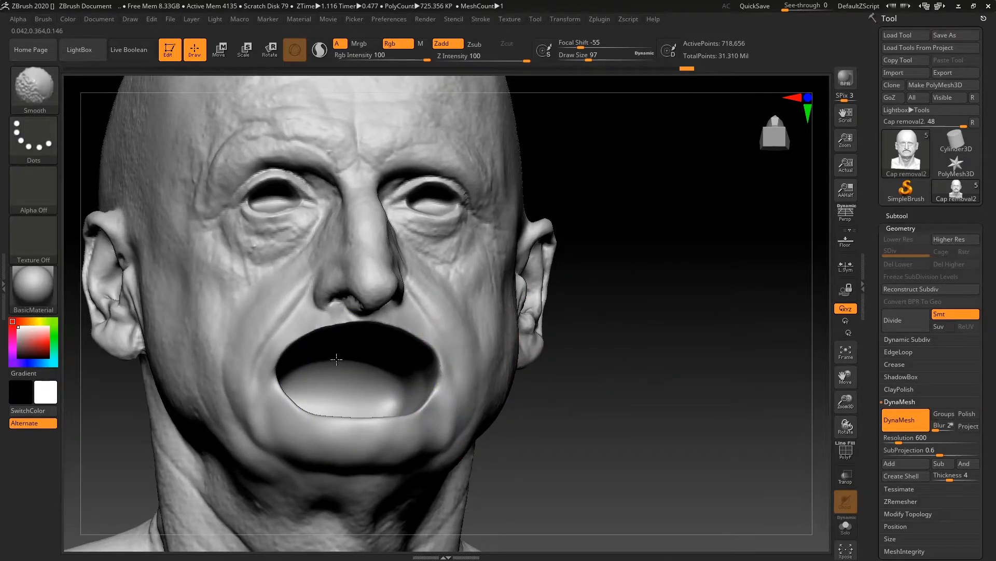
{"action": "left_click_drag", "start_coordinate": [634, 349], "coordinate": [670, 314]}
{"action": "left_click", "coordinate": [844, 452]}
{"action": "left_click", "coordinate": [845, 452]}
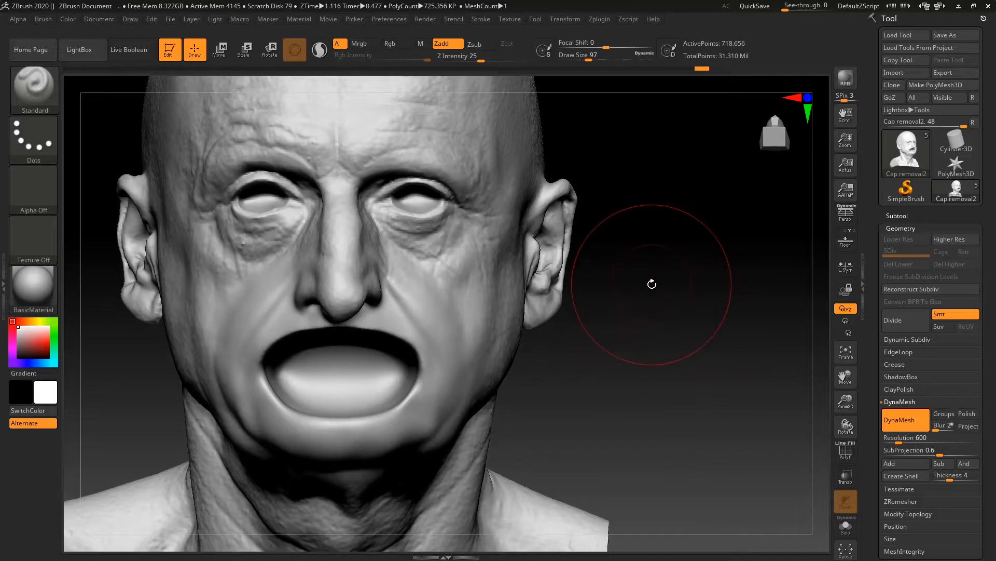
- Set up the Move brush at draw size 44 and show the Cap removal1 subtool with transparency on as a lip reference
{"action": "key", "text": "b"}
{"action": "key", "text": "m"}
{"action": "key", "text": "v"}
{"action": "key", "text": "space"}
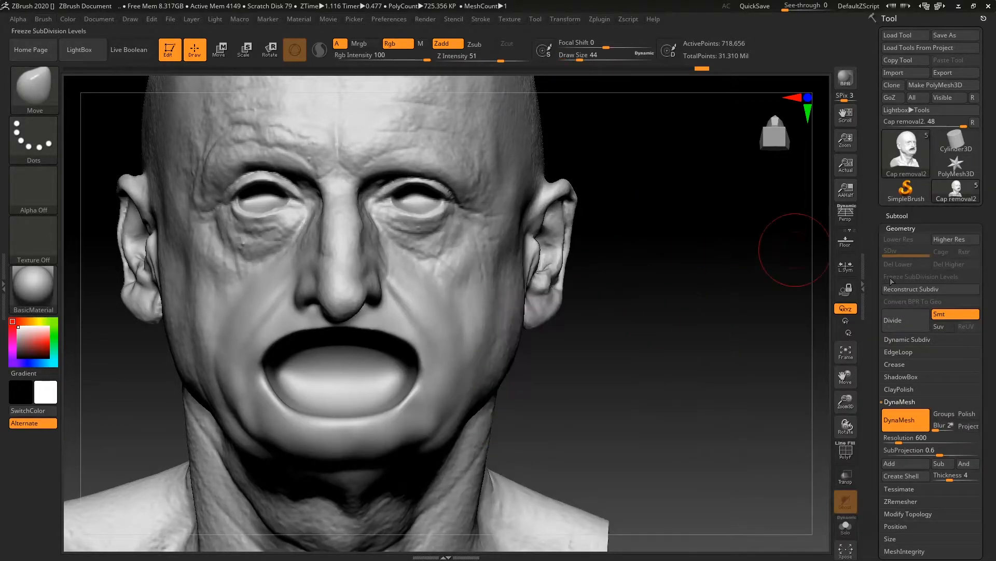
{"action": "left_click", "coordinate": [897, 215]}
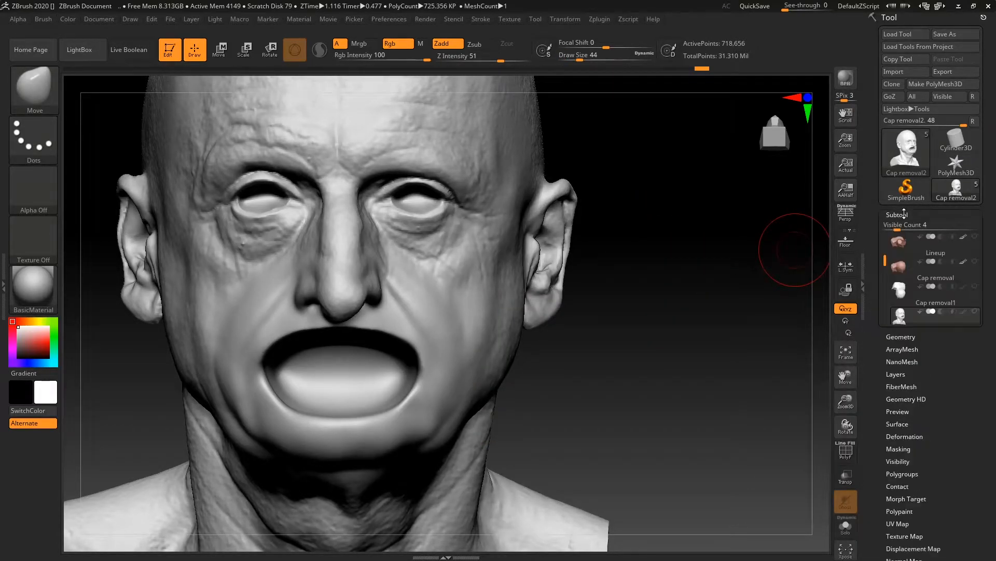
{"action": "mouse_move", "coordinate": [900, 241]}
{"action": "mouse_move", "coordinate": [897, 318]}
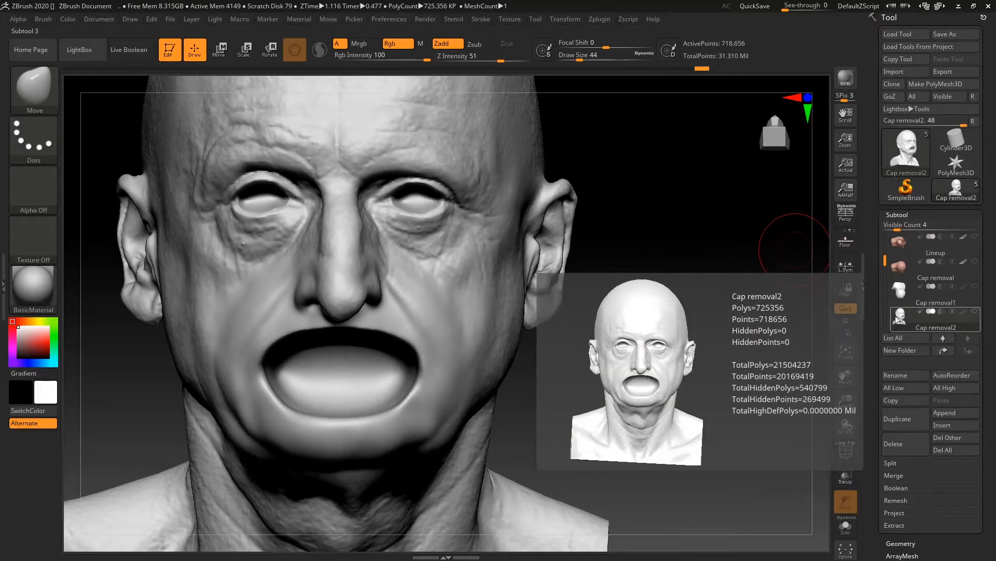
{"action": "left_click", "coordinate": [954, 291]}
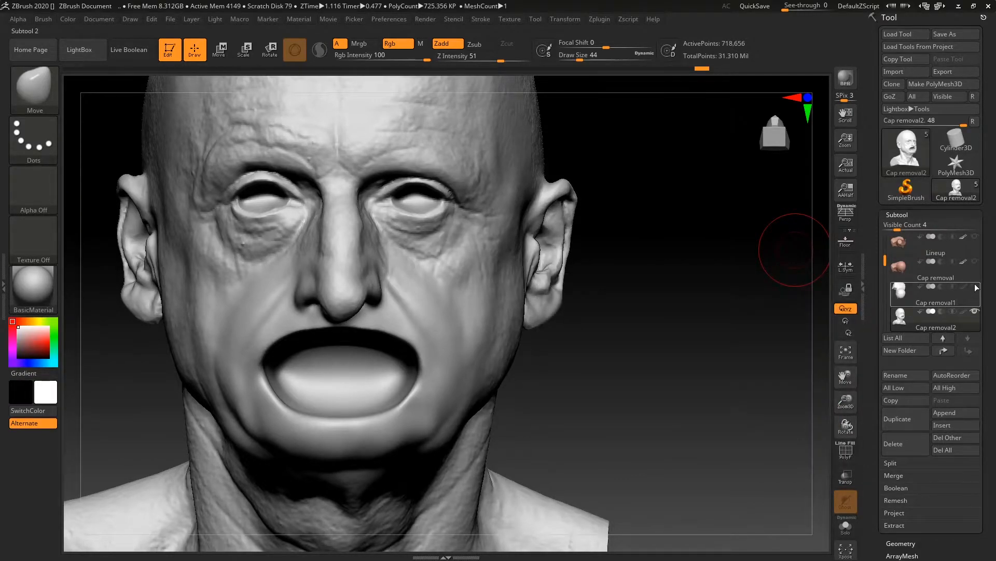
{"action": "left_click", "coordinate": [974, 287]}
{"action": "left_click_drag", "start_coordinate": [719, 330], "coordinate": [753, 362], "text": "alt"}
{"action": "left_click", "coordinate": [846, 482]}
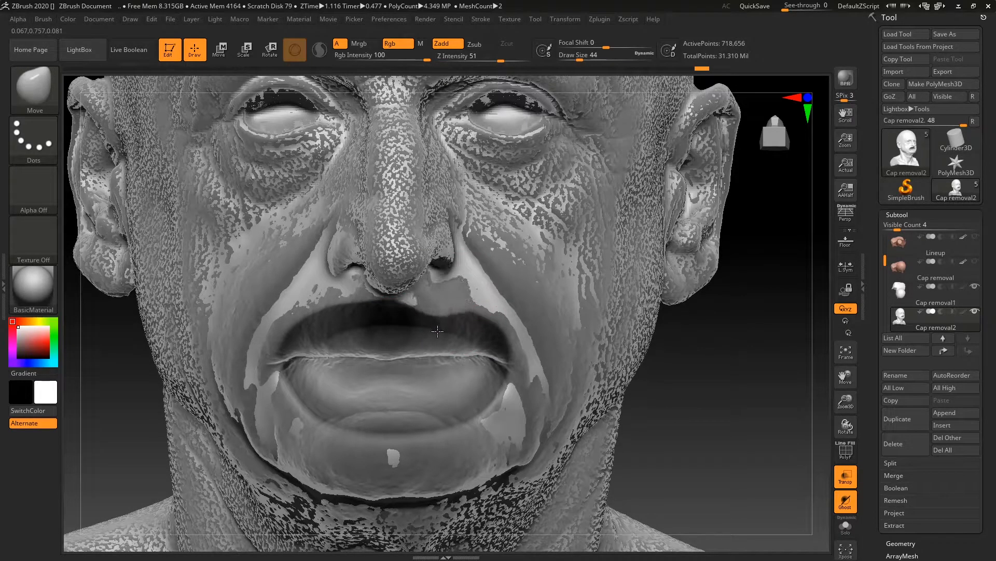
- Pull the mouth opening's upper edge down to the reference lip line and smooth the mouth corner
{"action": "mouse_move", "coordinate": [430, 301]}
{"action": "left_mouse_down"}
{"action": "mouse_move", "coordinate": [427, 345]}
{"action": "mouse_move", "coordinate": [405, 346]}
{"action": "left_mouse_up"}
{"action": "mouse_move", "coordinate": [468, 308]}
{"action": "left_mouse_down"}
{"action": "mouse_move", "coordinate": [436, 348]}
{"action": "mouse_move", "coordinate": [486, 343]}
{"action": "mouse_move", "coordinate": [501, 360]}
{"action": "mouse_move", "coordinate": [415, 332]}
{"action": "mouse_move", "coordinate": [399, 341]}
{"action": "left_mouse_up"}
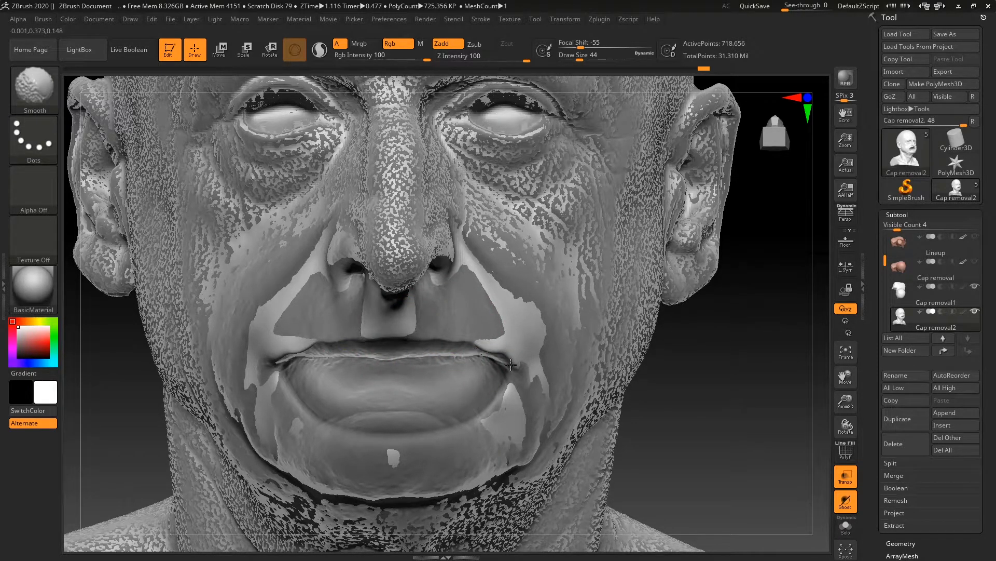
{"action": "left_click_drag", "start_coordinate": [506, 363], "coordinate": [488, 350], "text": "shift"}
{"action": "mouse_move", "coordinate": [779, 428]}
{"action": "left_mouse_down"}
{"action": "mouse_move", "coordinate": [612, 412]}
{"action": "mouse_move", "coordinate": [705, 409]}
{"action": "mouse_move", "coordinate": [791, 435]}
{"action": "left_mouse_up"}
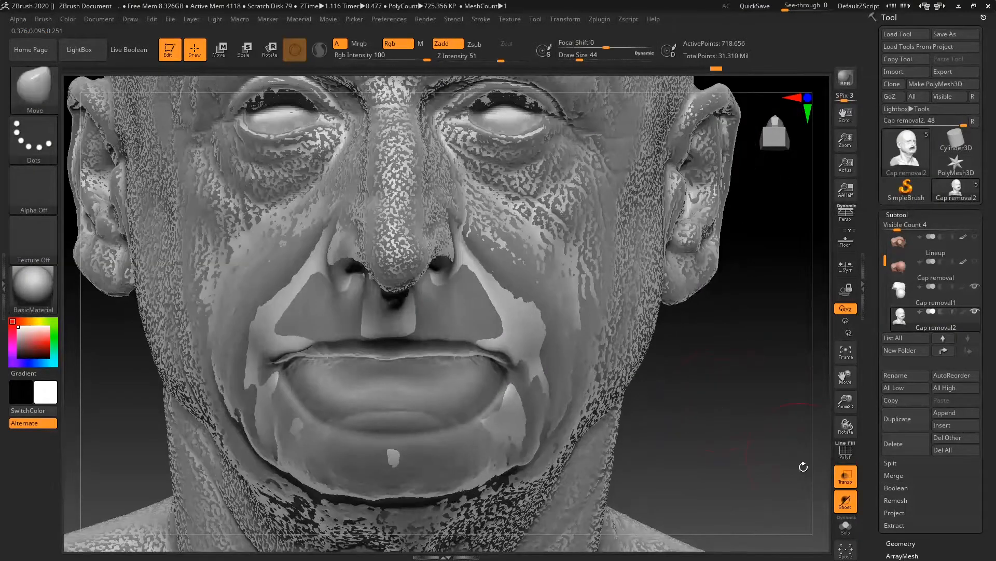
- Solo the Cap removal2 head, pull the mouth opening's lower edge up, and smooth the mouth corner
{"action": "left_click", "coordinate": [847, 529]}
{"action": "mouse_move", "coordinate": [424, 437]}
{"action": "left_mouse_down"}
{"action": "mouse_move", "coordinate": [421, 400]}
{"action": "mouse_move", "coordinate": [464, 401]}
{"action": "mouse_move", "coordinate": [494, 375]}
{"action": "left_mouse_up"}
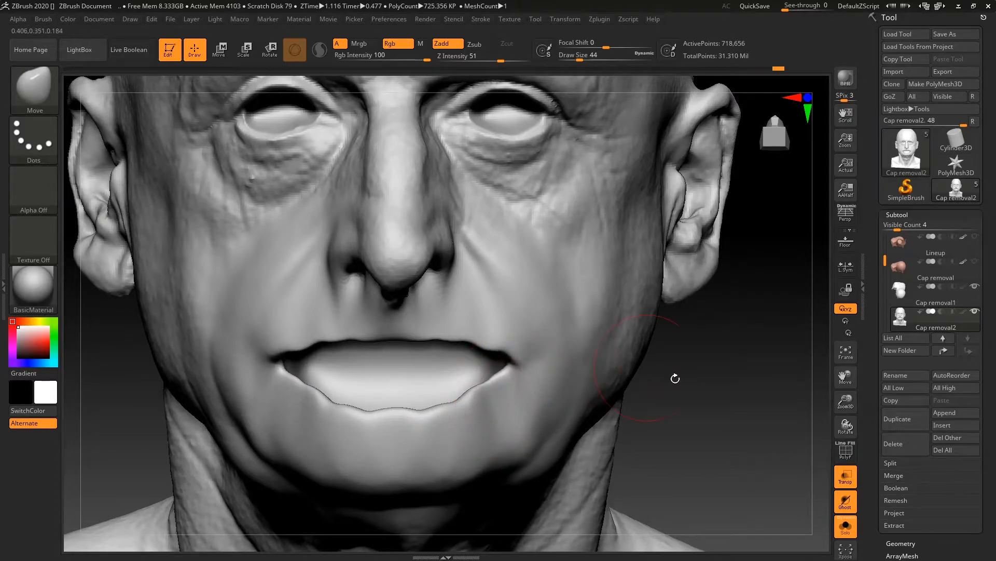
{"action": "right_click_drag", "start_coordinate": [680, 359], "coordinate": [585, 356]}
{"action": "left_click_drag", "start_coordinate": [512, 362], "coordinate": [509, 353], "text": "shift"}
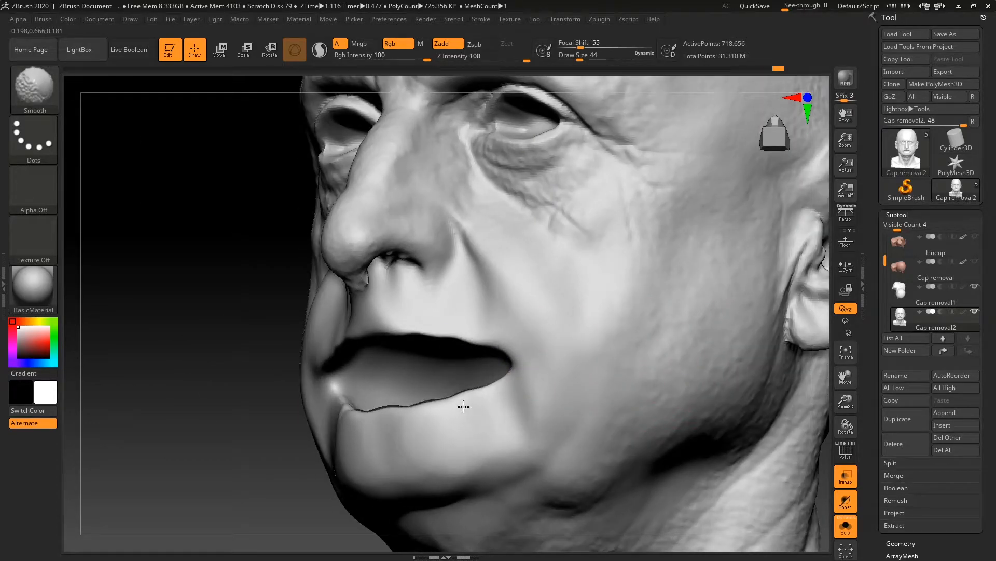
{"action": "mouse_move", "coordinate": [448, 331]}
{"action": "right_mouse_down"}
{"action": "mouse_move", "coordinate": [574, 351]}
{"action": "mouse_move", "coordinate": [567, 338]}
{"action": "right_mouse_up"}
{"action": "left_click_drag", "start_coordinate": [441, 360], "coordinate": [446, 353]}
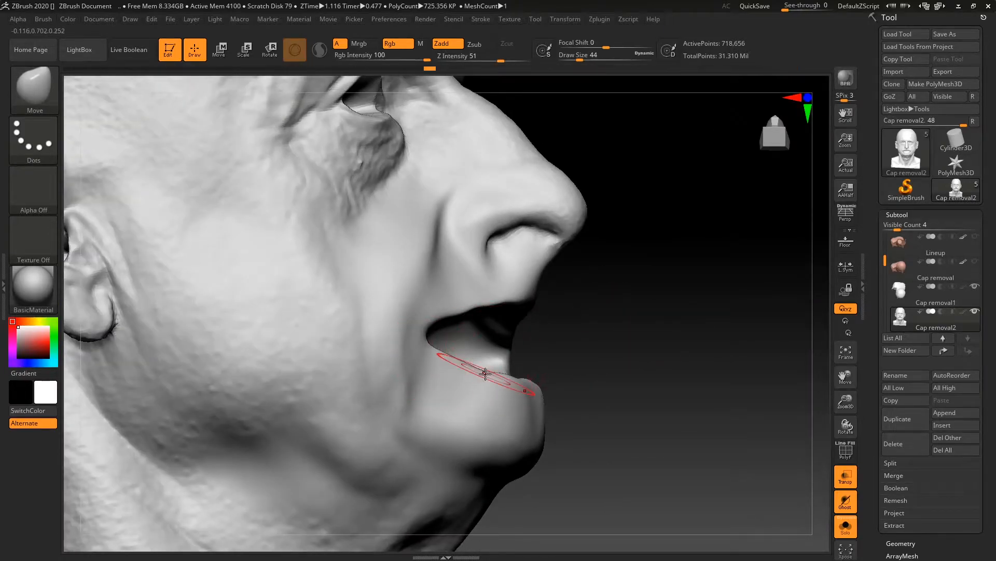
- Smooth the mouth opening's upper edge and corners from below the head
{"action": "right_click_drag", "start_coordinate": [660, 313], "coordinate": [565, 316]}
{"action": "mouse_move", "coordinate": [611, 318]}
{"action": "left_mouse_down", "text": "shift"}
{"action": "mouse_move", "coordinate": [624, 298]}
{"action": "mouse_move", "coordinate": [634, 374]}
{"action": "left_mouse_up", "text": "shift"}
{"action": "mouse_move", "coordinate": [805, 406]}
{"action": "left_mouse_down", "text": "alt"}
{"action": "mouse_move", "coordinate": [773, 398]}
{"action": "mouse_move", "coordinate": [761, 343]}
{"action": "left_mouse_up", "text": "alt"}
{"action": "left_click_drag", "start_coordinate": [468, 371], "coordinate": [502, 377], "text": "shift"}
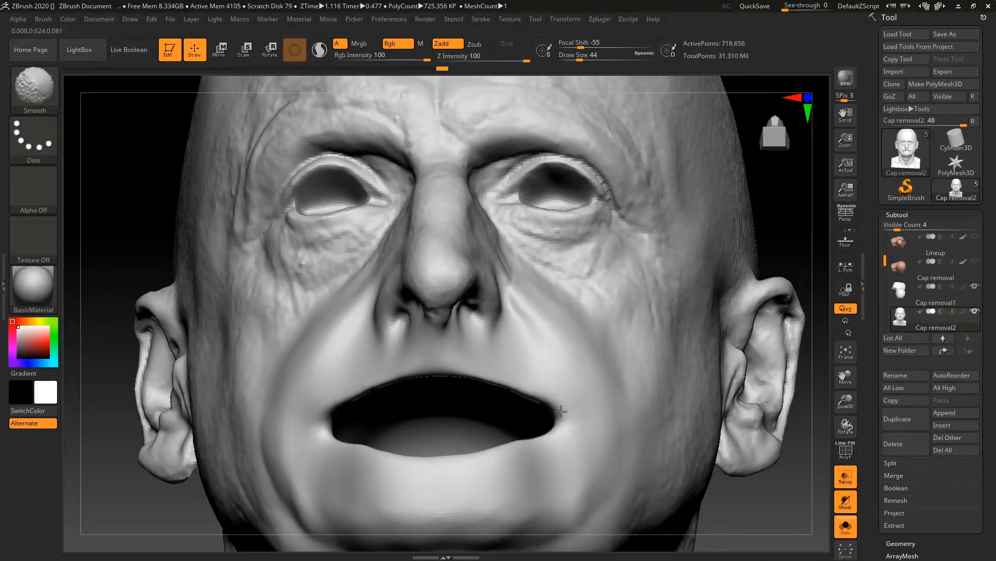
{"action": "left_click_drag", "start_coordinate": [538, 421], "coordinate": [551, 416], "text": "shift"}
- Inflate the upper and lower edges of the mouth opening with the Inflat brush and smooth the mouth corner
{"action": "mouse_move", "coordinate": [761, 500]}
{"action": "left_mouse_down"}
{"action": "mouse_move", "coordinate": [712, 465]}
{"action": "mouse_move", "coordinate": [726, 436]}
{"action": "left_mouse_up"}
{"action": "left_click_drag", "start_coordinate": [708, 162], "coordinate": [710, 210]}
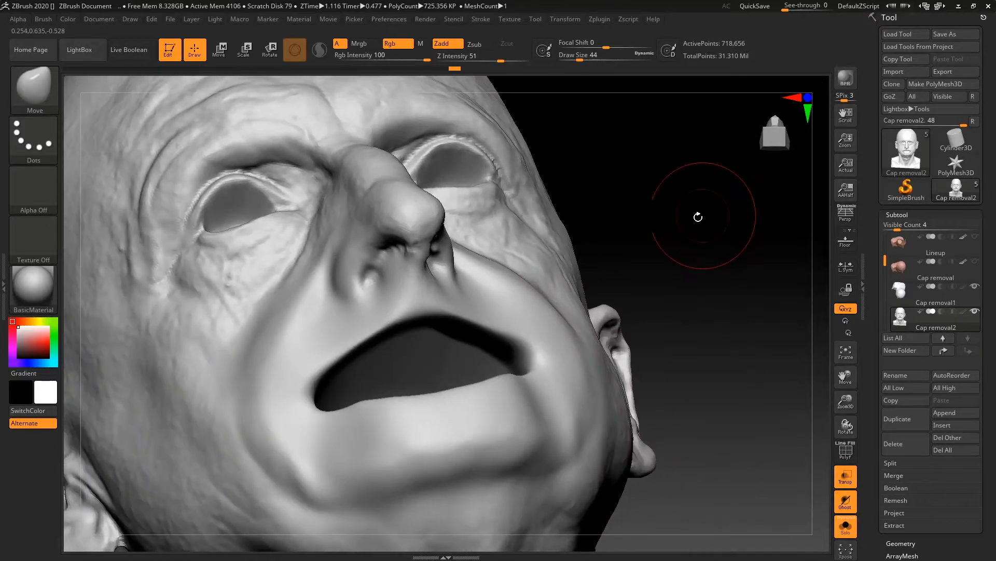
{"action": "key", "text": "b"}
{"action": "key", "text": "i"}
{"action": "key", "text": "n"}
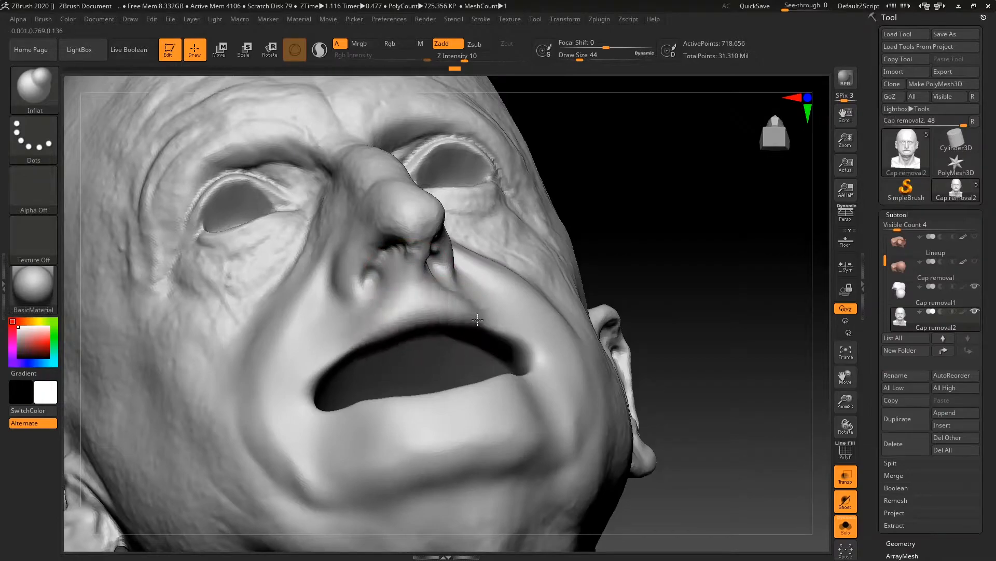
{"action": "key", "text": "ctrl+z"}
{"action": "left_click_drag", "start_coordinate": [423, 310], "coordinate": [526, 359]}
{"action": "mouse_move", "coordinate": [641, 239]}
{"action": "left_mouse_down"}
{"action": "mouse_move", "coordinate": [687, 295]}
{"action": "mouse_move", "coordinate": [690, 318]}
{"action": "left_mouse_up"}
{"action": "left_click_drag", "start_coordinate": [502, 334], "coordinate": [468, 380]}
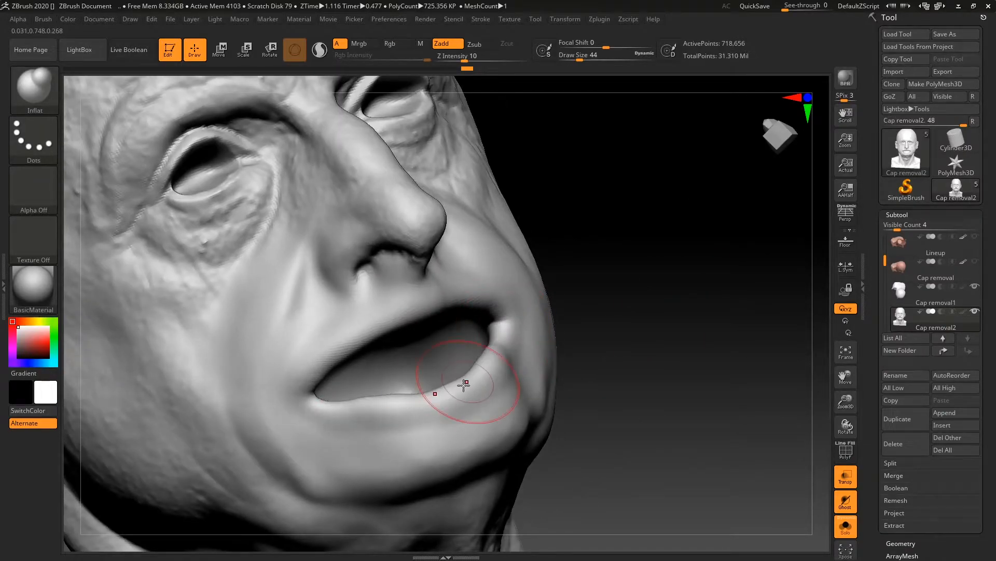
{"action": "left_click_drag", "start_coordinate": [505, 322], "coordinate": [492, 373], "text": "shift"}
- Smooth the lower edge of the mouth opening and inspect the mouth from the front, sides and below
{"action": "left_click_drag", "start_coordinate": [690, 298], "coordinate": [613, 311]}
{"action": "mouse_move", "coordinate": [716, 336]}
{"action": "left_mouse_down", "text": "alt"}
{"action": "mouse_move", "coordinate": [702, 375]}
{"action": "mouse_move", "coordinate": [737, 383]}
{"action": "mouse_move", "coordinate": [406, 333]}
{"action": "left_mouse_up", "text": "alt"}
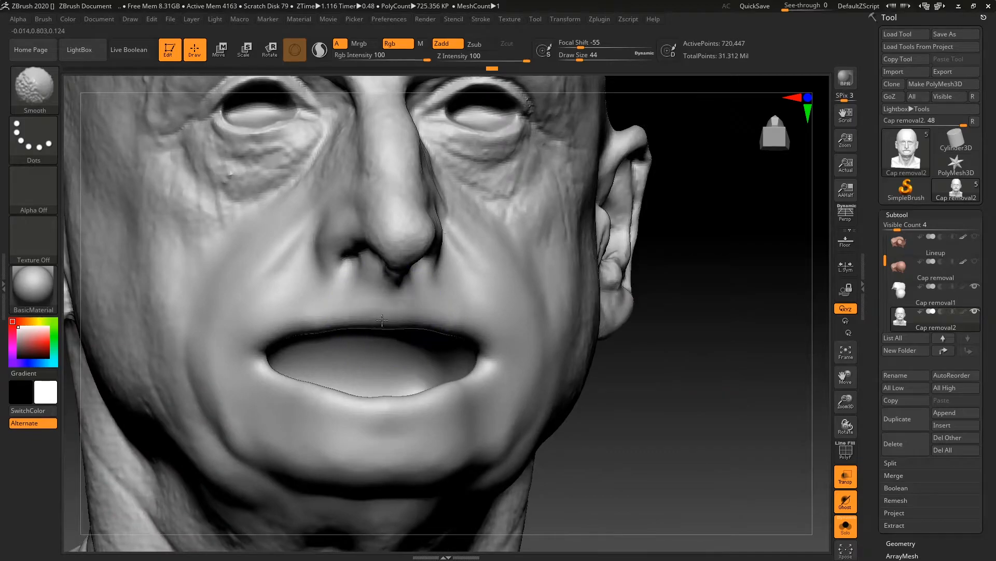
{"action": "left_click_drag", "start_coordinate": [398, 403], "coordinate": [457, 390], "text": "shift"}
{"action": "left_click_drag", "start_coordinate": [623, 364], "coordinate": [698, 356]}
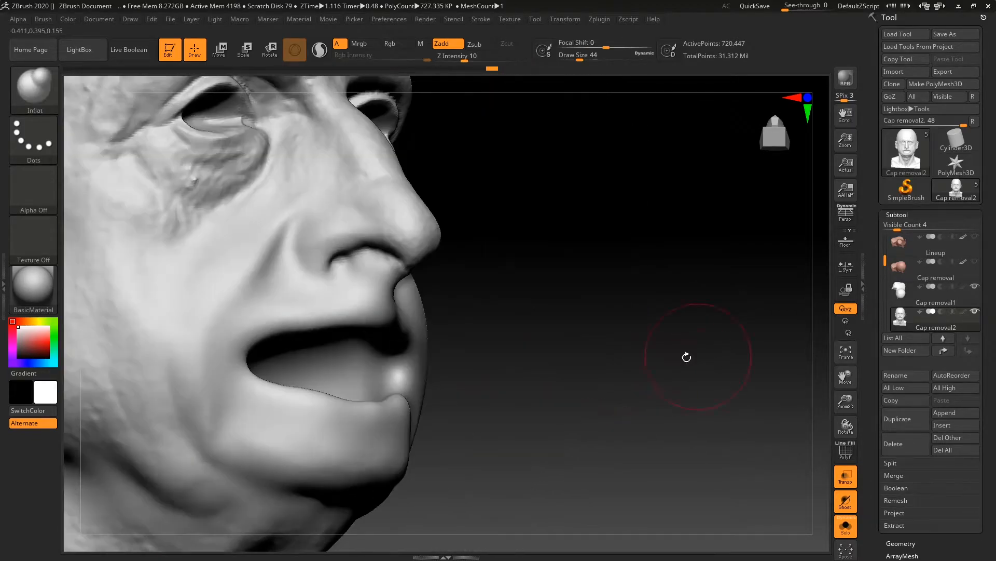
{"action": "mouse_move", "coordinate": [509, 379]}
{"action": "left_mouse_down"}
{"action": "mouse_move", "coordinate": [543, 368]}
{"action": "mouse_move", "coordinate": [516, 378]}
{"action": "mouse_move", "coordinate": [494, 367]}
{"action": "mouse_move", "coordinate": [673, 368]}
{"action": "mouse_move", "coordinate": [605, 350]}
{"action": "left_mouse_up"}
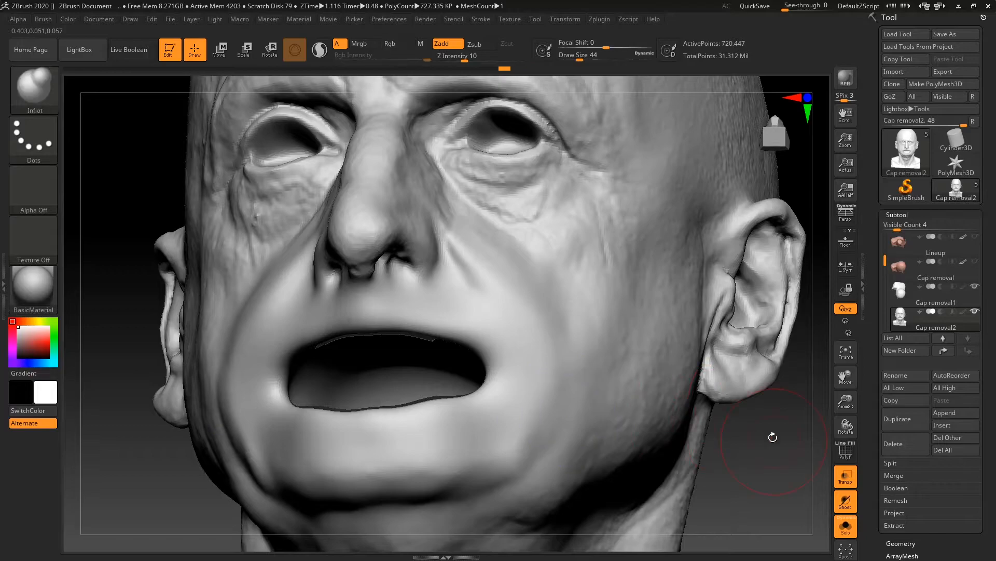
{"action": "left_click_drag", "start_coordinate": [771, 438], "coordinate": [733, 413]}
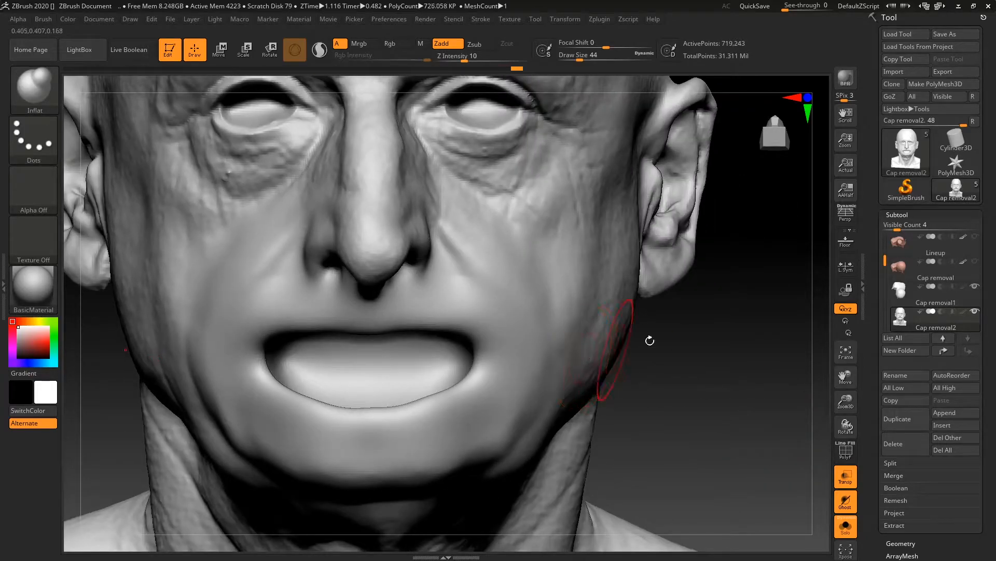
- Show the transparent Cap removal1 reference again and pull the mouth opening's lower edge up with the Move brush
{"action": "left_click", "coordinate": [846, 526]}
{"action": "key", "text": "b"}
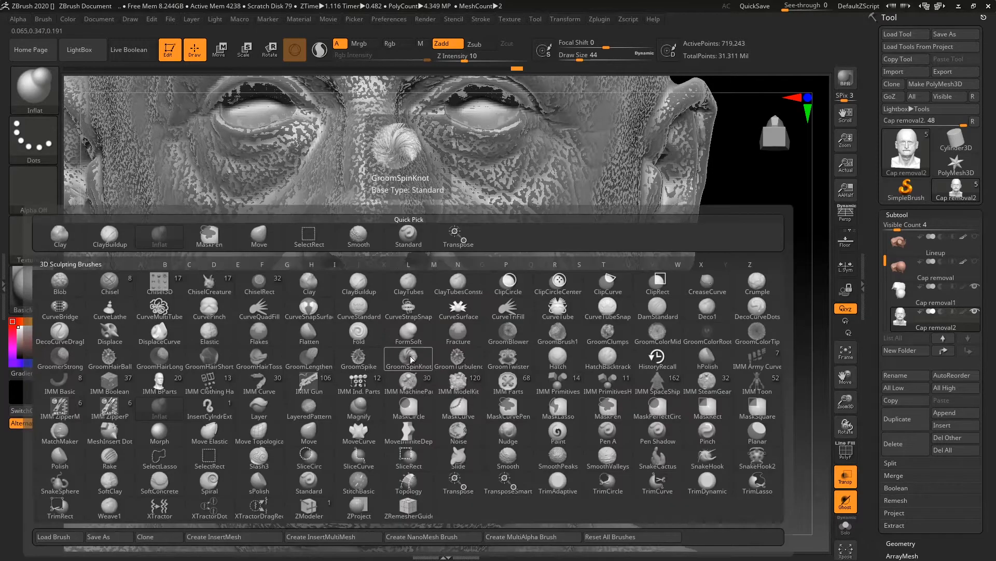
{"action": "key", "text": "m"}
{"action": "key", "text": "v"}
{"action": "left_click_drag", "start_coordinate": [407, 320], "coordinate": [405, 329]}
{"action": "key", "text": "ctrl+z"}
{"action": "left_click_drag", "start_coordinate": [391, 398], "coordinate": [396, 363]}
{"action": "mouse_move", "coordinate": [445, 383]}
{"action": "left_mouse_down"}
{"action": "mouse_move", "coordinate": [451, 365]}
{"action": "mouse_move", "coordinate": [457, 370]}
{"action": "left_mouse_up"}
{"action": "mouse_move", "coordinate": [398, 394]}
{"action": "left_mouse_down"}
{"action": "mouse_move", "coordinate": [383, 372]}
{"action": "mouse_move", "coordinate": [406, 379]}
{"action": "left_mouse_up"}
{"action": "mouse_move", "coordinate": [695, 357]}
{"action": "left_mouse_down", "text": "ctrl"}
{"action": "mouse_move", "coordinate": [706, 411]}
{"action": "mouse_move", "coordinate": [696, 381]}
{"action": "mouse_move", "coordinate": [429, 344]}
{"action": "left_mouse_up", "text": "ctrl"}
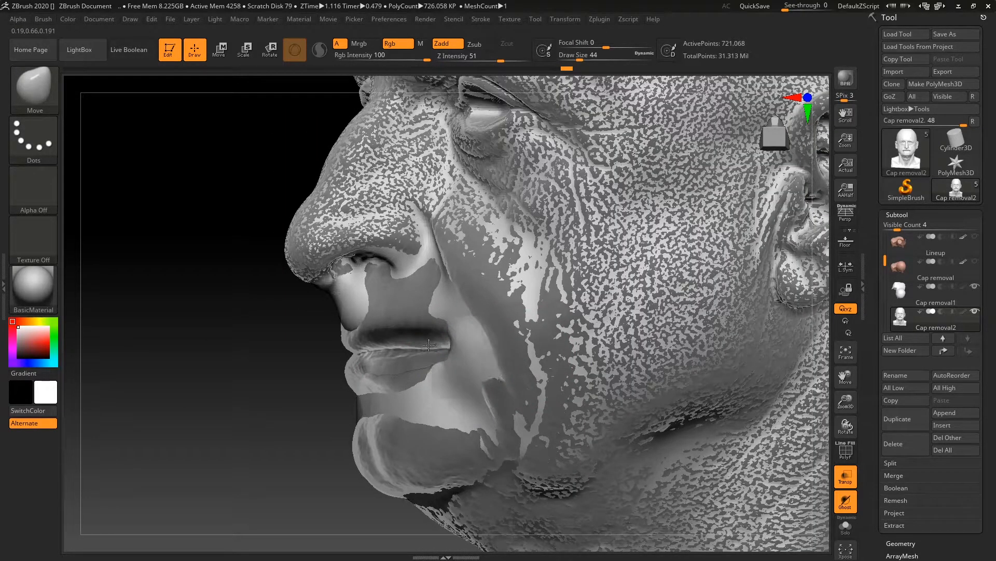
- Adjust the middle of the mouth opening's upper and lower edges against the reference lips with the Move brush
{"action": "left_click_drag", "start_coordinate": [290, 441], "coordinate": [507, 461]}
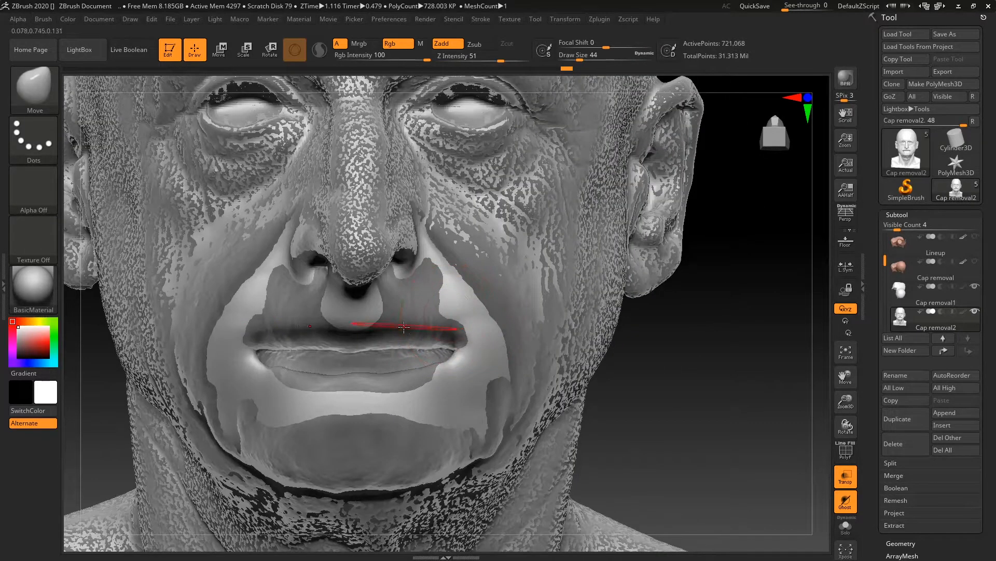
{"action": "left_click_drag", "start_coordinate": [378, 322], "coordinate": [386, 324]}
{"action": "mouse_move", "coordinate": [440, 296]}
{"action": "left_mouse_down"}
{"action": "mouse_move", "coordinate": [442, 313]}
{"action": "mouse_move", "coordinate": [469, 319]}
{"action": "left_mouse_up"}
{"action": "key", "text": "ctrl+z"}
{"action": "left_click_drag", "start_coordinate": [379, 385], "coordinate": [402, 384]}
{"action": "left_click_drag", "start_coordinate": [676, 384], "coordinate": [401, 407]}
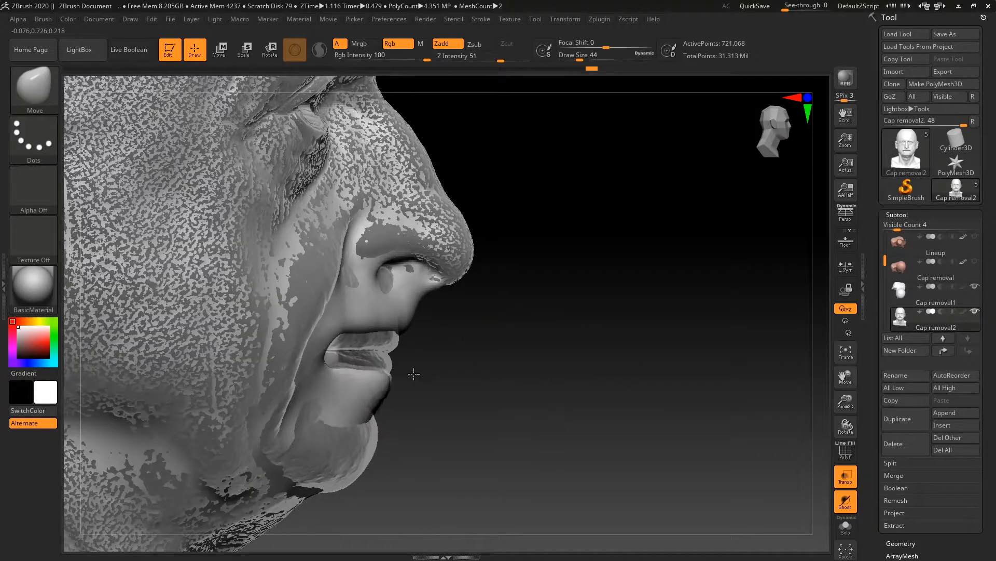
- Push the lower lip edge forward and up in profile view and smooth the mouth corner
{"action": "mouse_move", "coordinate": [400, 372]}
{"action": "left_mouse_down"}
{"action": "mouse_move", "coordinate": [445, 345]}
{"action": "mouse_move", "coordinate": [378, 379]}
{"action": "mouse_move", "coordinate": [389, 386]}
{"action": "mouse_move", "coordinate": [437, 351]}
{"action": "left_mouse_up"}
{"action": "left_click_drag", "start_coordinate": [601, 312], "coordinate": [511, 316]}
{"action": "left_click_drag", "start_coordinate": [445, 347], "coordinate": [442, 324], "text": "shift"}
{"action": "left_click_drag", "start_coordinate": [690, 353], "coordinate": [718, 396], "text": "ctrl"}
{"action": "left_click_drag", "start_coordinate": [465, 329], "coordinate": [483, 355], "text": "shift"}
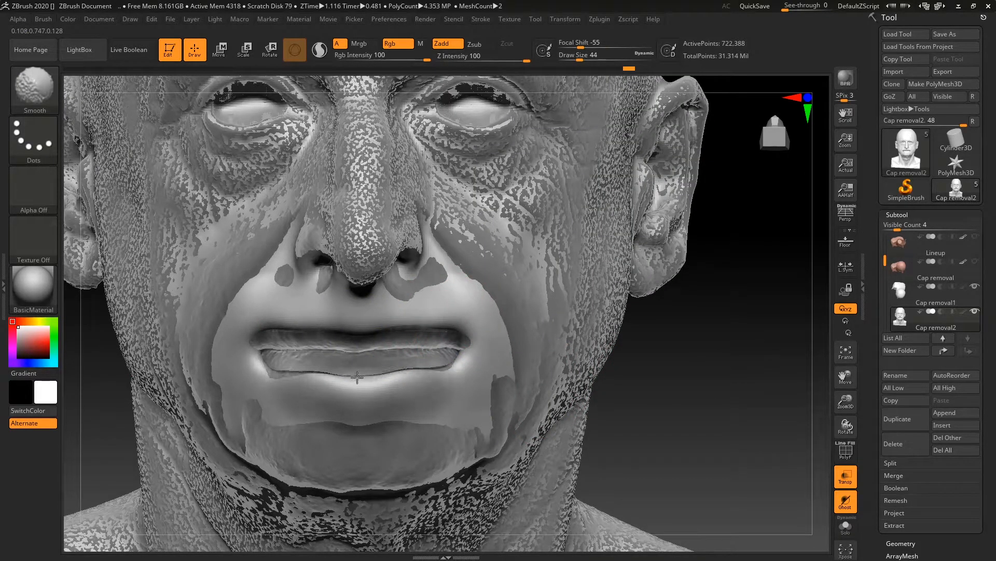
- Nudge the upper edge near the mouth corner down toward the reference lip line and check it from both sides
{"action": "mouse_move", "coordinate": [673, 389]}
{"action": "left_mouse_down"}
{"action": "mouse_move", "coordinate": [539, 387]}
{"action": "mouse_move", "coordinate": [655, 388]}
{"action": "left_mouse_up"}
{"action": "mouse_move", "coordinate": [403, 315]}
{"action": "left_mouse_down"}
{"action": "mouse_move", "coordinate": [405, 335]}
{"action": "mouse_move", "coordinate": [445, 335]}
{"action": "mouse_move", "coordinate": [402, 336]}
{"action": "left_mouse_up"}
{"action": "key", "text": "ctrl+z"}
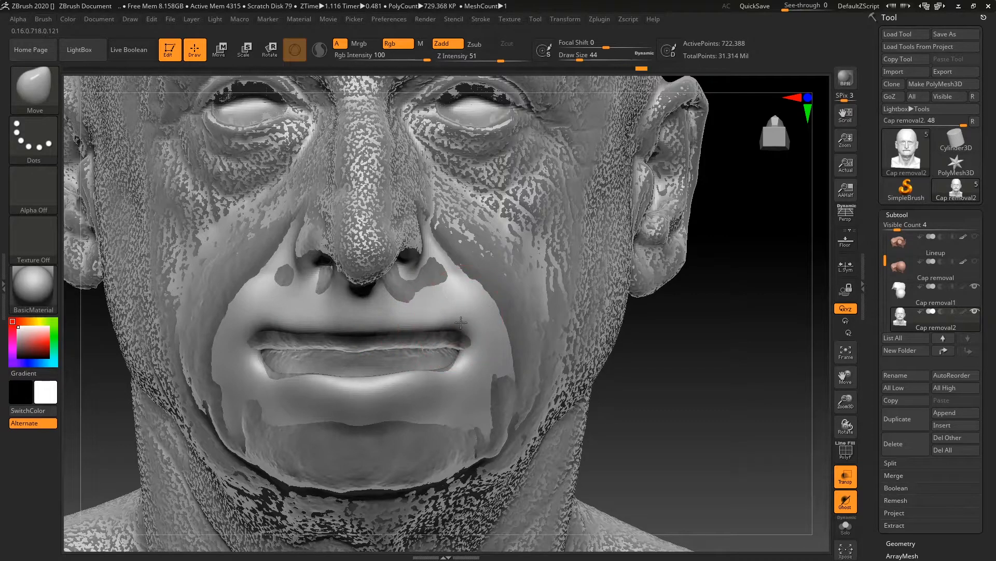
{"action": "left_click_drag", "start_coordinate": [459, 319], "coordinate": [466, 333]}
{"action": "left_click_drag", "start_coordinate": [633, 383], "coordinate": [481, 347]}
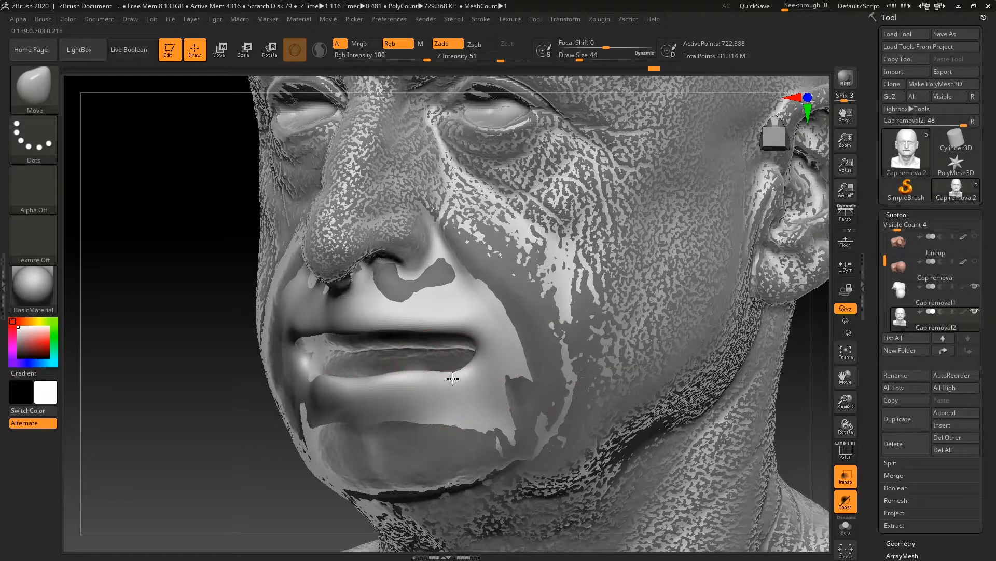
{"action": "left_click_drag", "start_coordinate": [241, 405], "coordinate": [392, 396]}
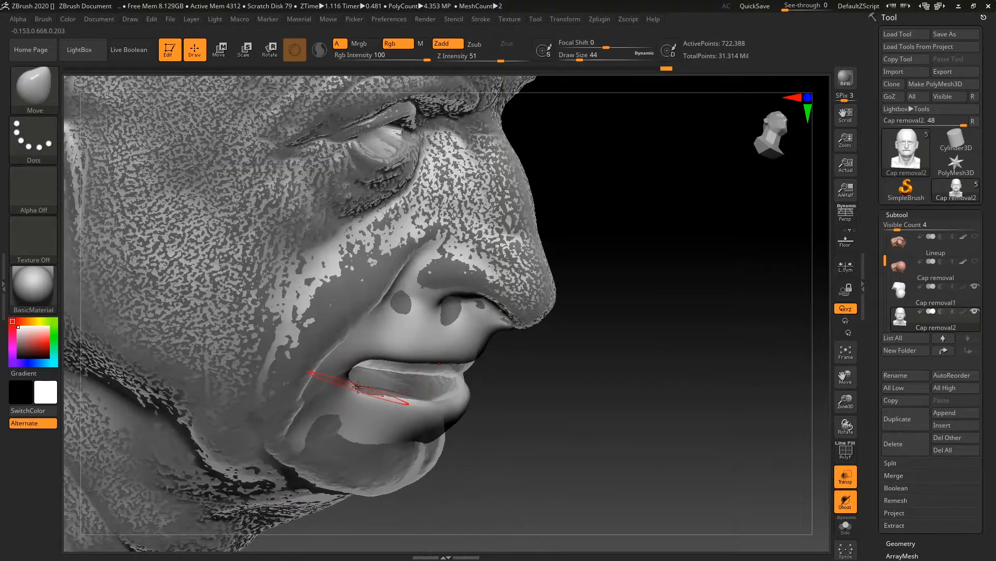
{"action": "left_click_drag", "start_coordinate": [526, 382], "coordinate": [632, 373]}
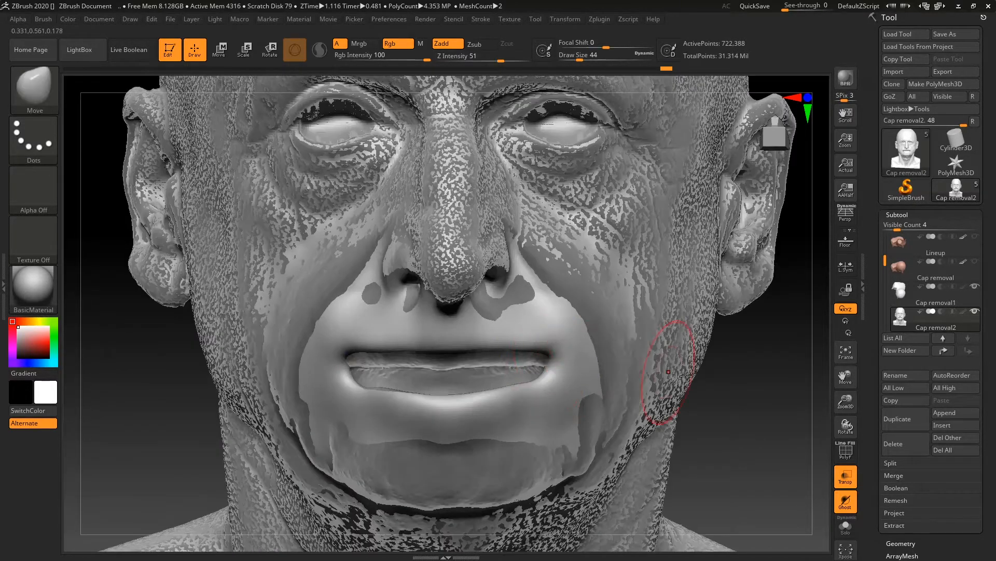
- Solo the Cap removal2 head, select the Inflat brush, and try smoothing the lower edge near the mouth corner
{"action": "left_click", "coordinate": [852, 532]}
{"action": "mouse_move", "coordinate": [754, 379]}
{"action": "left_mouse_down"}
{"action": "mouse_move", "coordinate": [758, 416]}
{"action": "mouse_move", "coordinate": [758, 363]}
{"action": "mouse_move", "coordinate": [748, 370]}
{"action": "left_mouse_up"}
{"action": "key", "text": "b"}
{"action": "key", "text": "i"}
{"action": "key", "text": "n"}
{"action": "left_click_drag", "start_coordinate": [535, 384], "coordinate": [535, 382], "text": "shift"}
{"action": "mouse_move", "coordinate": [732, 407]}
{"action": "left_mouse_down"}
{"action": "mouse_move", "coordinate": [739, 426]}
{"action": "mouse_move", "coordinate": [778, 418]}
{"action": "left_mouse_up"}
{"action": "key", "text": "ctrl+z"}
- Inflate the mouth corner on the Cap removal2 head and smooth it with short strokes from below
{"action": "left_click_drag", "start_coordinate": [536, 369], "coordinate": [550, 377]}
{"action": "mouse_move", "coordinate": [692, 340]}
{"action": "left_mouse_down"}
{"action": "mouse_move", "coordinate": [637, 301]}
{"action": "mouse_move", "coordinate": [645, 297]}
{"action": "mouse_move", "coordinate": [635, 303]}
{"action": "left_mouse_up"}
{"action": "left_click_drag", "start_coordinate": [548, 376], "coordinate": [544, 370], "text": "shift"}
{"action": "left_click_drag", "start_coordinate": [744, 437], "coordinate": [756, 460], "text": "ctrl"}
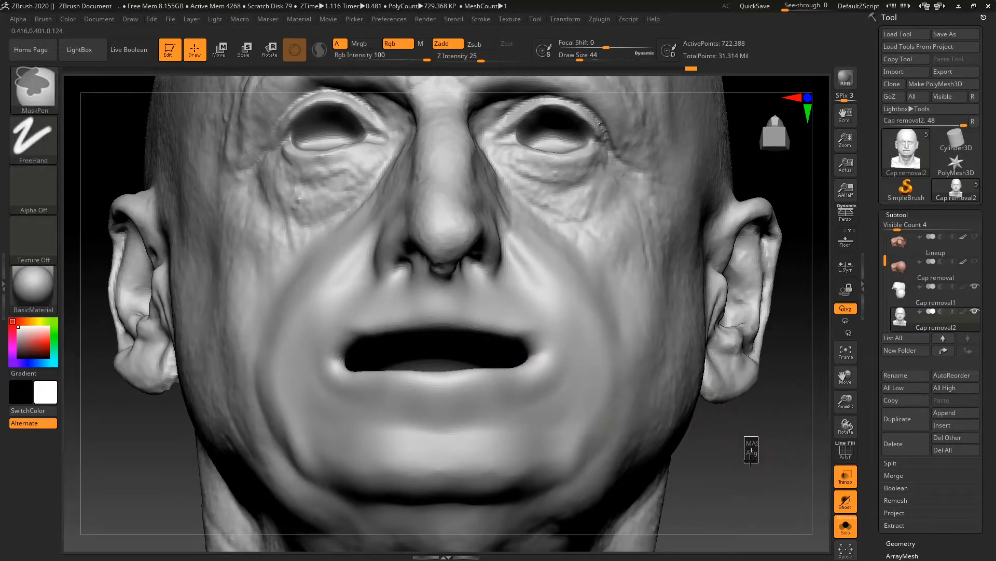
{"action": "left_click_drag", "start_coordinate": [542, 348], "coordinate": [536, 344], "text": "shift"}
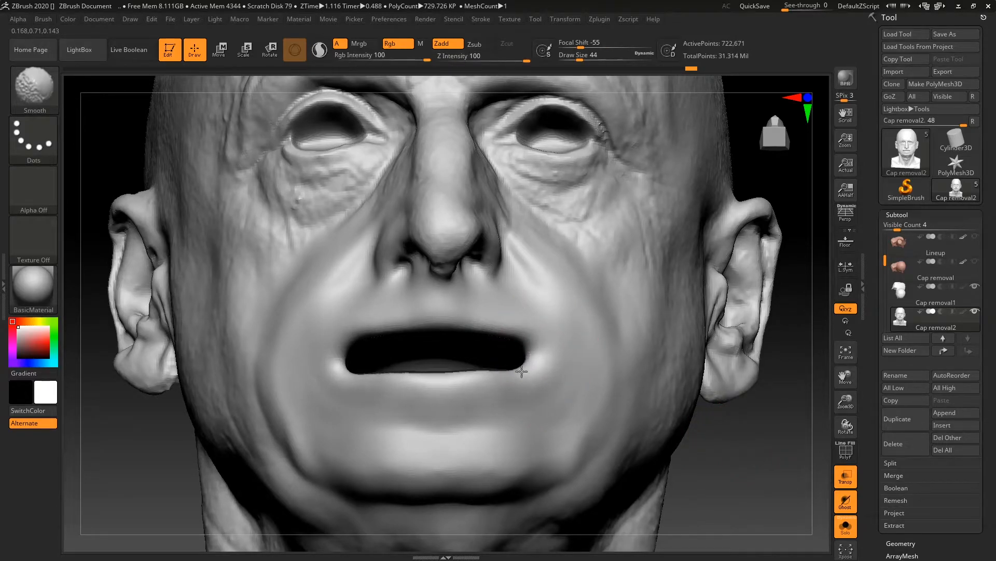
{"action": "left_click_drag", "start_coordinate": [733, 462], "coordinate": [725, 438]}
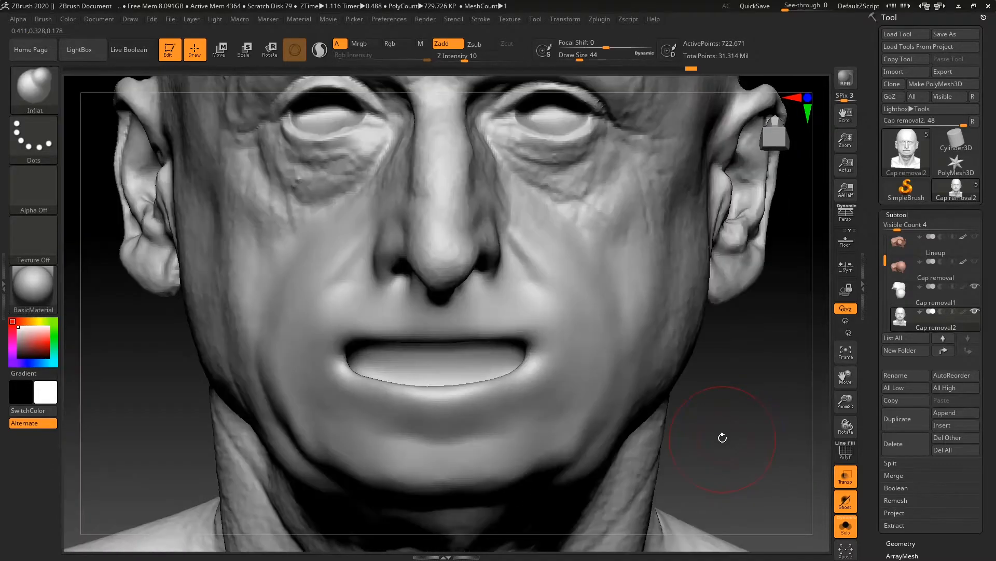
- Compare the opened mouth with the Cap removal1 head and make Cap removal1 the active subtool
{"action": "left_click_drag", "start_coordinate": [727, 378], "coordinate": [711, 332]}
{"action": "left_click_drag", "start_coordinate": [729, 370], "coordinate": [717, 397]}
{"action": "left_click", "coordinate": [897, 298]}
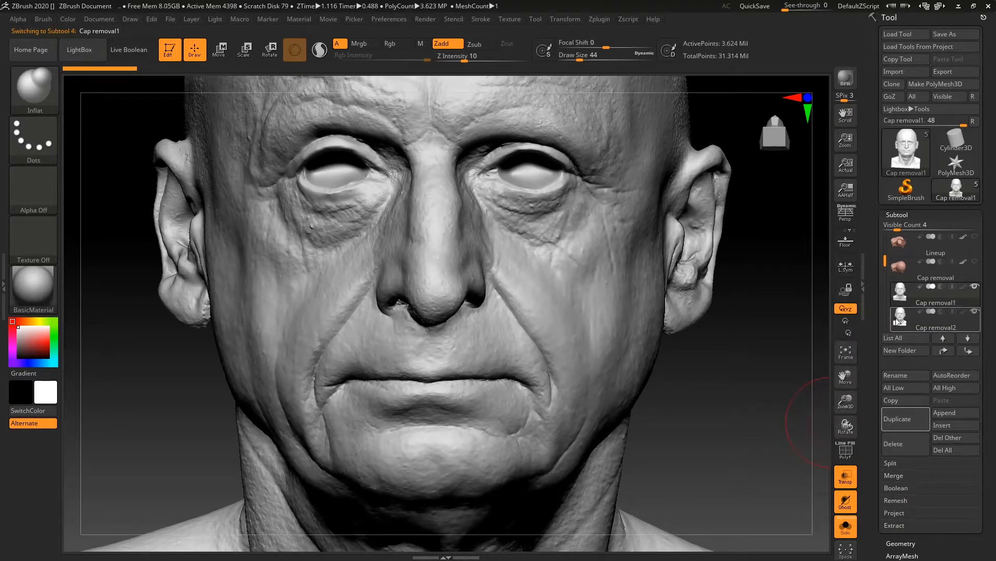
{"action": "left_click", "coordinate": [897, 322]}
{"action": "mouse_move", "coordinate": [785, 346]}
{"action": "left_mouse_down", "text": "alt"}
{"action": "mouse_move", "coordinate": [778, 372]}
{"action": "mouse_move", "coordinate": [768, 366]}
{"action": "left_mouse_up", "text": "alt"}
{"action": "key", "text": "space"}
{"action": "left_click", "coordinate": [900, 294]}
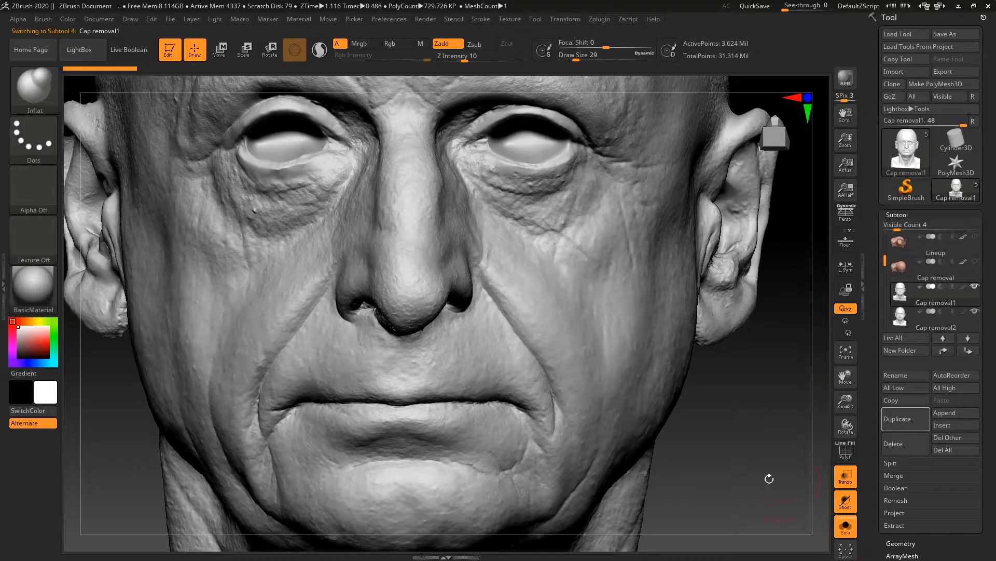
- Turn on symmetry, set the draw size to 33, and try masking the lips on the Cap removal1 head
{"action": "mouse_move", "coordinate": [716, 405]}
{"action": "left_mouse_down"}
{"action": "mouse_move", "coordinate": [743, 391]}
{"action": "mouse_move", "coordinate": [746, 407]}
{"action": "mouse_move", "coordinate": [744, 362]}
{"action": "left_mouse_up"}
{"action": "key", "text": "space"}
{"action": "left_click", "coordinate": [747, 367]}
{"action": "mouse_move", "coordinate": [392, 358]}
{"action": "left_mouse_down", "text": "ctrl"}
{"action": "mouse_move", "coordinate": [475, 359]}
{"action": "mouse_move", "coordinate": [513, 375]}
{"action": "left_mouse_up", "text": "ctrl"}
{"action": "key", "text": "ctrl+z"}
{"action": "key", "text": "x"}
{"action": "left_click_drag", "start_coordinate": [406, 368], "coordinate": [513, 370], "text": "ctrl"}
{"action": "key", "text": "ctrl+z"}
{"action": "key", "text": "space"}
{"action": "left_click", "coordinate": [528, 363]}
{"action": "key", "text": "b"}
{"action": "key", "text": "i"}
{"action": "key", "text": "n"}
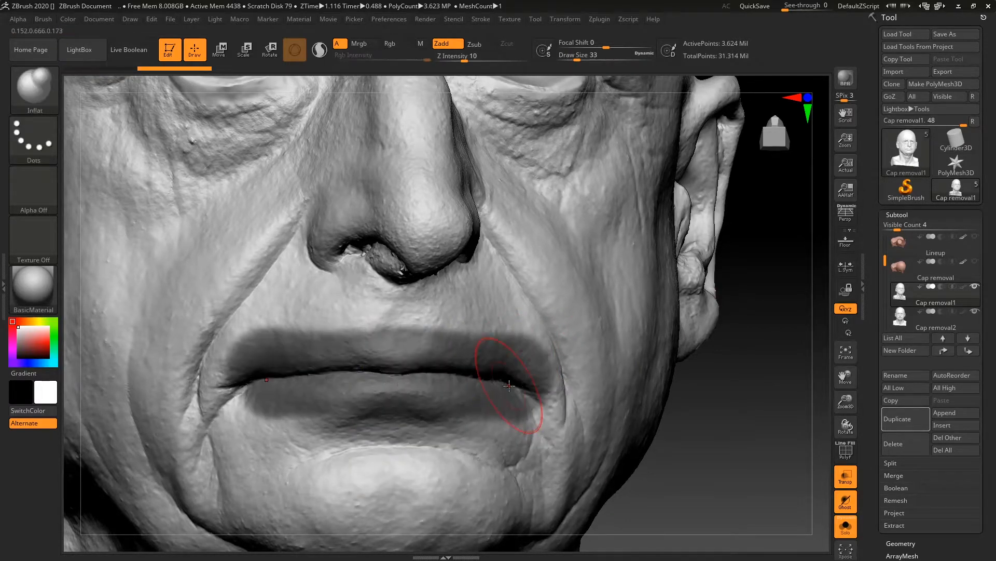
- Clear the lip mask and divide the Cap removal1 mesh to subdivision level 6
{"action": "key", "text": "ctrl+shift+a"}
{"action": "left_click", "coordinate": [897, 214]}
{"action": "left_click", "coordinate": [912, 231]}
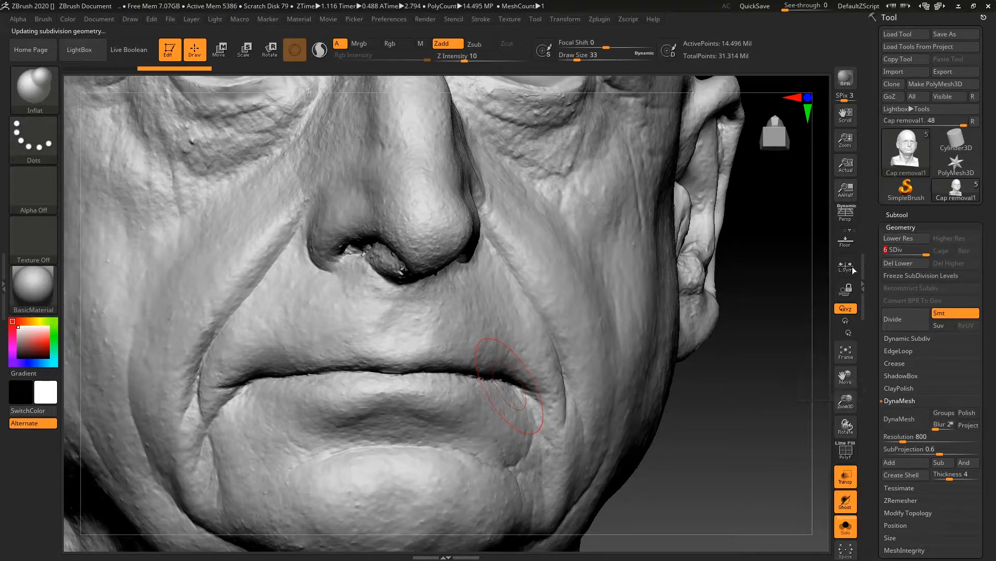
- Mask the lip area and erase the mask from the lower lip along the lip line at draw size 11
{"action": "left_click_drag", "start_coordinate": [375, 376], "coordinate": [526, 393], "text": "ctrl"}
{"action": "mouse_move", "coordinate": [742, 382]}
{"action": "left_mouse_down"}
{"action": "mouse_move", "coordinate": [792, 370]}
{"action": "mouse_move", "coordinate": [772, 401]}
{"action": "mouse_move", "coordinate": [765, 368]}
{"action": "left_mouse_up"}
{"action": "key", "text": "space"}
{"action": "left_click_drag", "start_coordinate": [387, 408], "coordinate": [545, 418], "text": "ctrl+alt"}
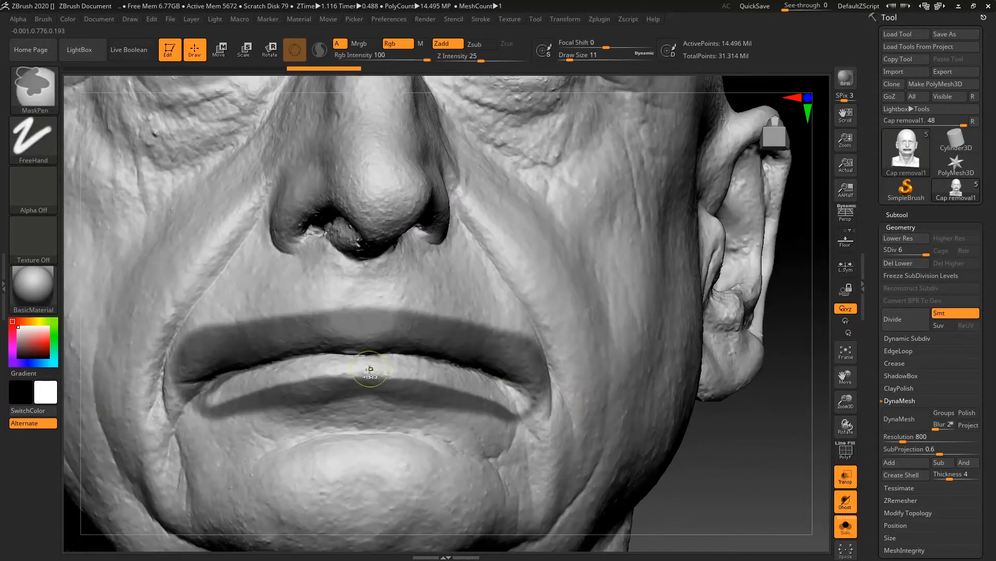
{"action": "left_click_drag", "start_coordinate": [386, 403], "coordinate": [496, 409], "text": "ctrl+alt"}
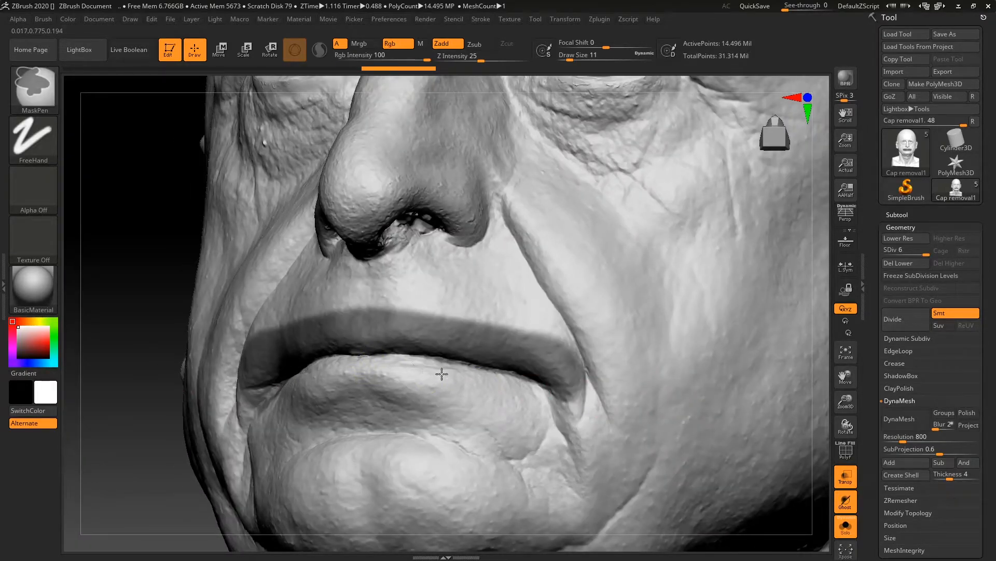
{"action": "left_click_drag", "start_coordinate": [442, 374], "coordinate": [466, 382], "text": "ctrl+alt"}
{"action": "left_click_drag", "start_coordinate": [554, 426], "coordinate": [534, 405], "text": "ctrl+alt"}
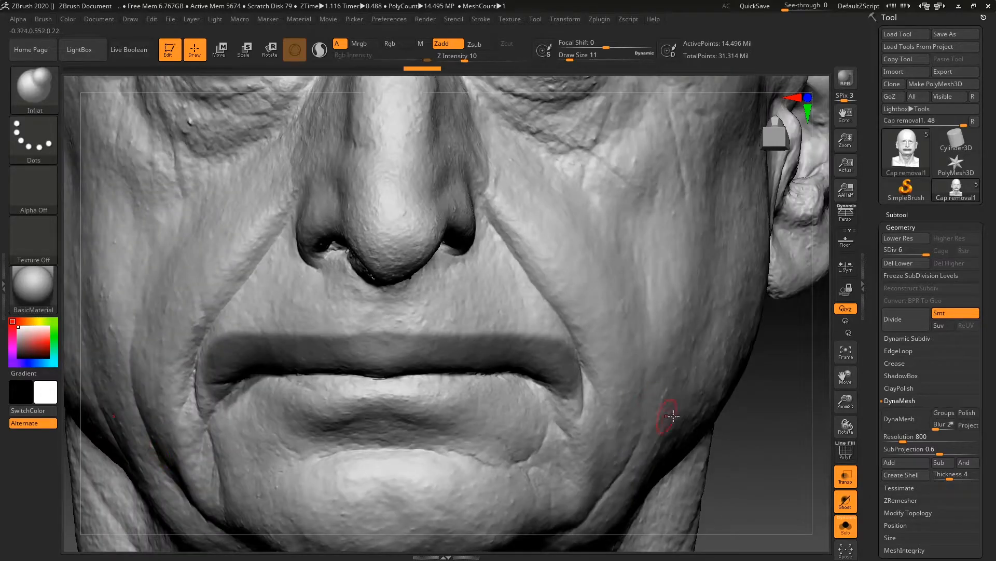
- Clean up the mask's lower edge along the lip line, checking the corners from the side and from below
{"action": "left_click_drag", "start_coordinate": [811, 412], "coordinate": [766, 421]}
{"action": "key", "text": "ctrl"}
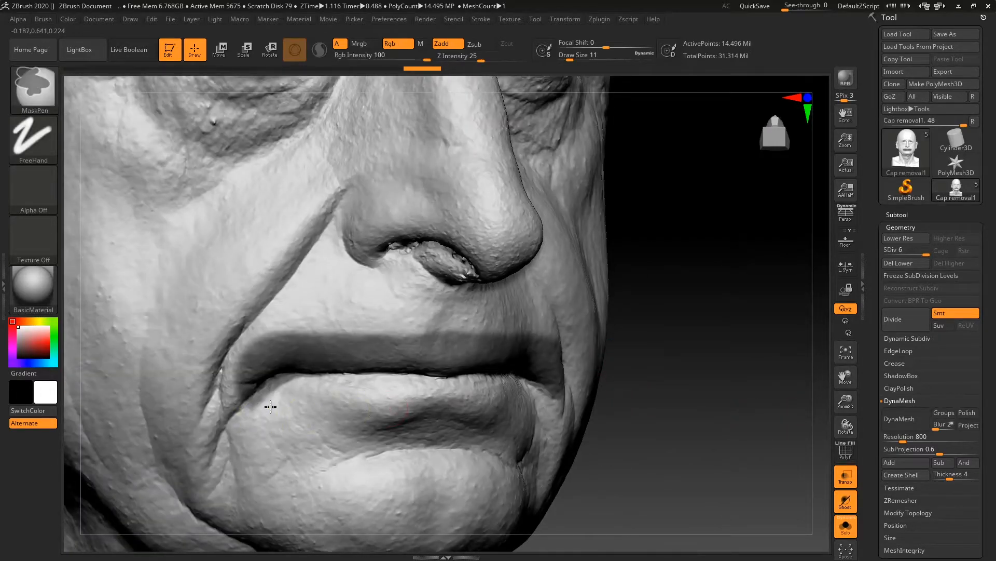
{"action": "left_click_drag", "start_coordinate": [727, 393], "coordinate": [640, 387]}
{"action": "key", "text": "ctrl"}
{"action": "left_click_drag", "start_coordinate": [752, 487], "coordinate": [747, 436]}
{"action": "key", "text": "ctrl"}
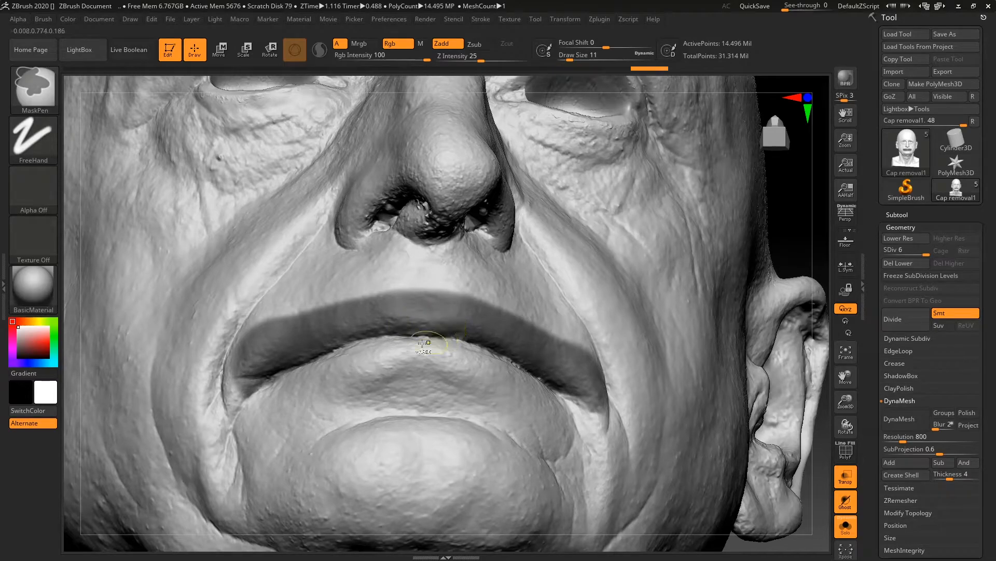
- Extend the mask upward symmetrically to cover the whole upper lip area below the nose
{"action": "left_click_drag", "start_coordinate": [800, 231], "coordinate": [816, 283]}
{"action": "scroll", "coordinate": [877, 427], "scroll_direction": "down", "scroll_amount": 5}
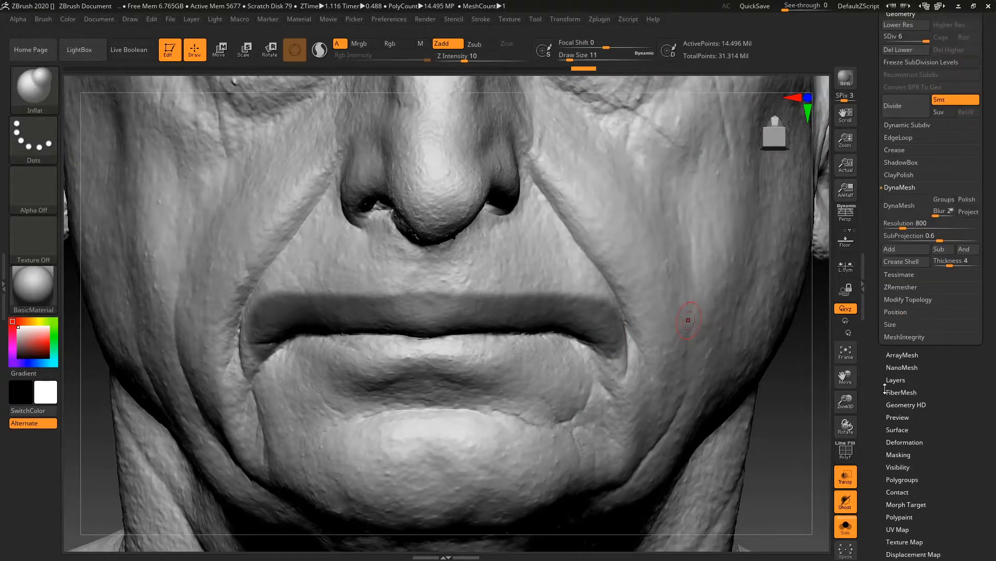
{"action": "left_click_drag", "start_coordinate": [410, 291], "coordinate": [587, 298], "text": "ctrl"}
{"action": "key", "text": "ctrl+z"}
{"action": "key", "text": "x"}
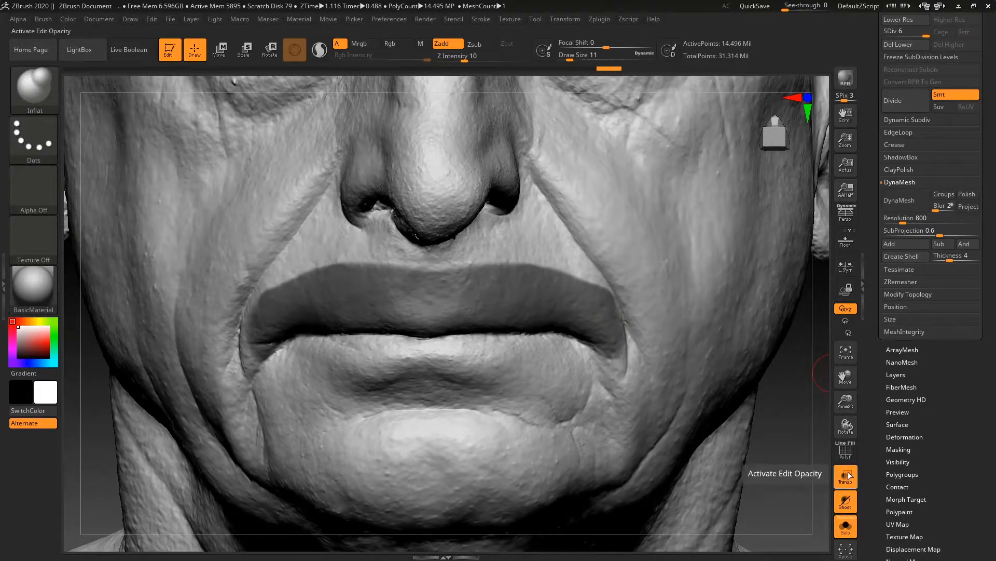
- Sharpen the edges of the upper lip mask
{"action": "scroll", "coordinate": [923, 393], "scroll_direction": "down", "scroll_amount": 5}
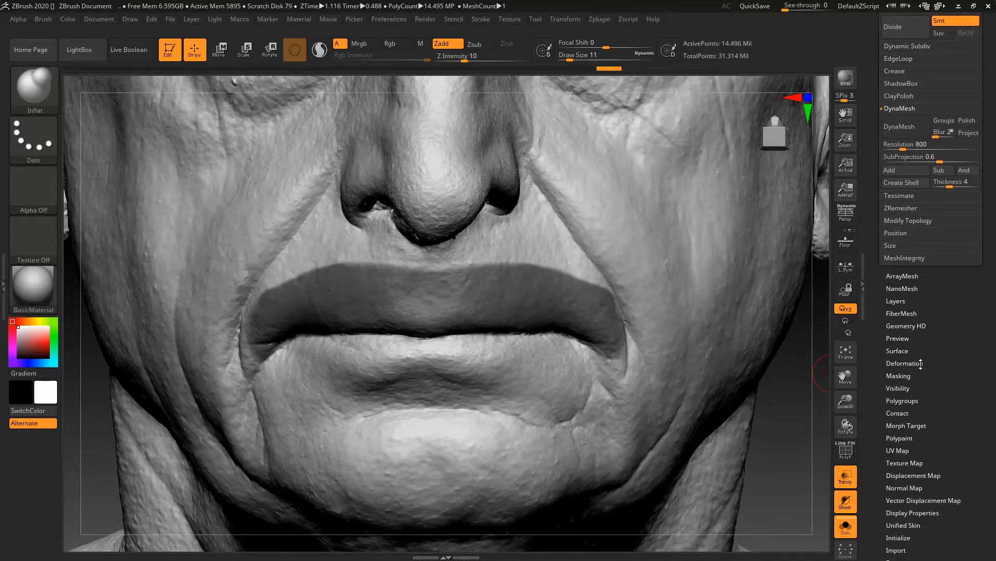
{"action": "left_click", "coordinate": [897, 376]}
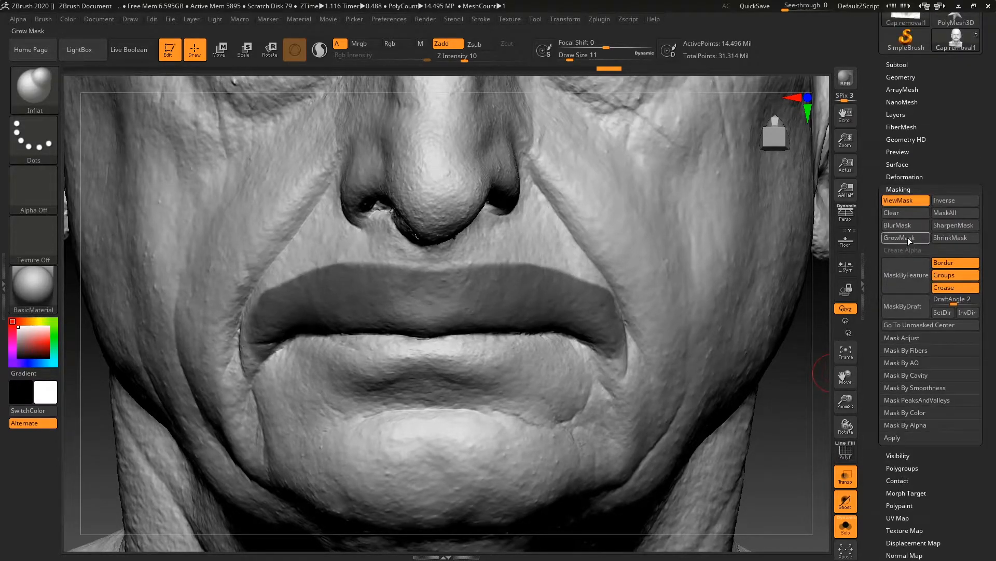
{"action": "left_click", "coordinate": [955, 226]}
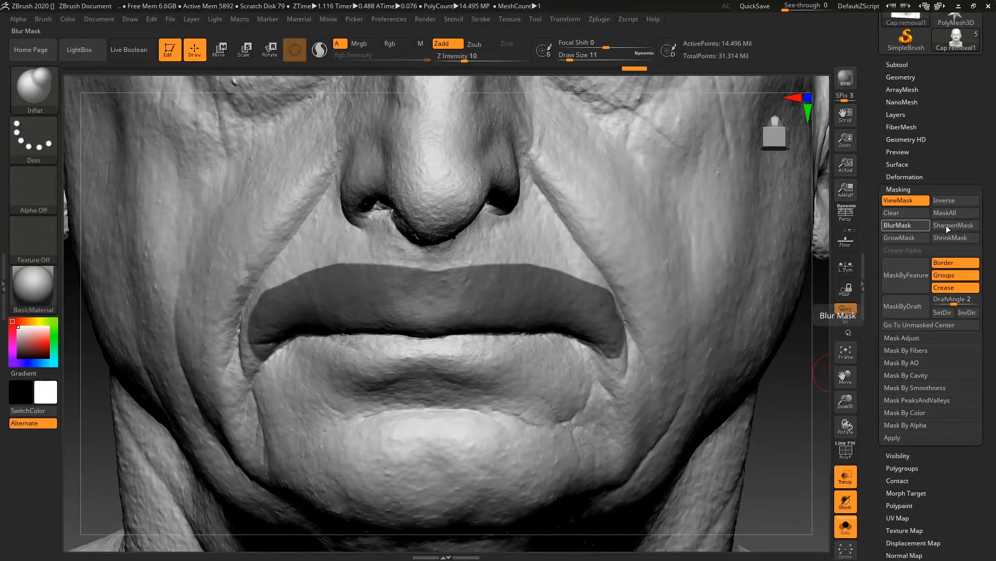
{"action": "left_click", "coordinate": [946, 226]}
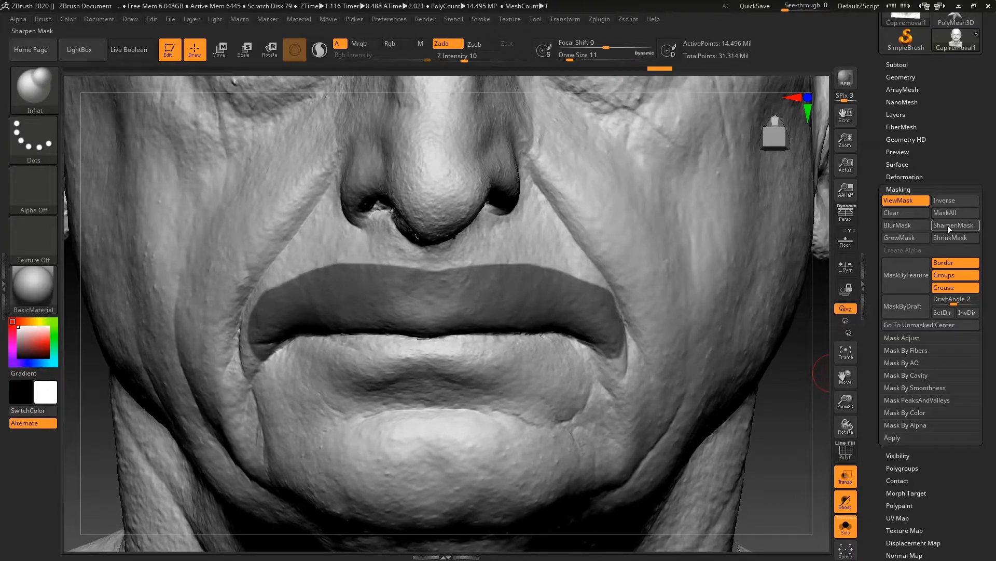
- Touch up the upper lip mask at the mouth corner with the mask brush at draw size 6
{"action": "mouse_move", "coordinate": [777, 381]}
{"action": "left_mouse_down"}
{"action": "mouse_move", "coordinate": [782, 345]}
{"action": "mouse_move", "coordinate": [772, 362]}
{"action": "mouse_move", "coordinate": [779, 497]}
{"action": "mouse_move", "coordinate": [826, 478]}
{"action": "mouse_move", "coordinate": [822, 470]}
{"action": "left_mouse_up"}
{"action": "left_click_drag", "start_coordinate": [826, 234], "coordinate": [797, 227]}
{"action": "key", "text": "space"}
{"action": "left_click_drag", "start_coordinate": [693, 285], "coordinate": [691, 285]}
{"action": "key", "text": "ctrl"}
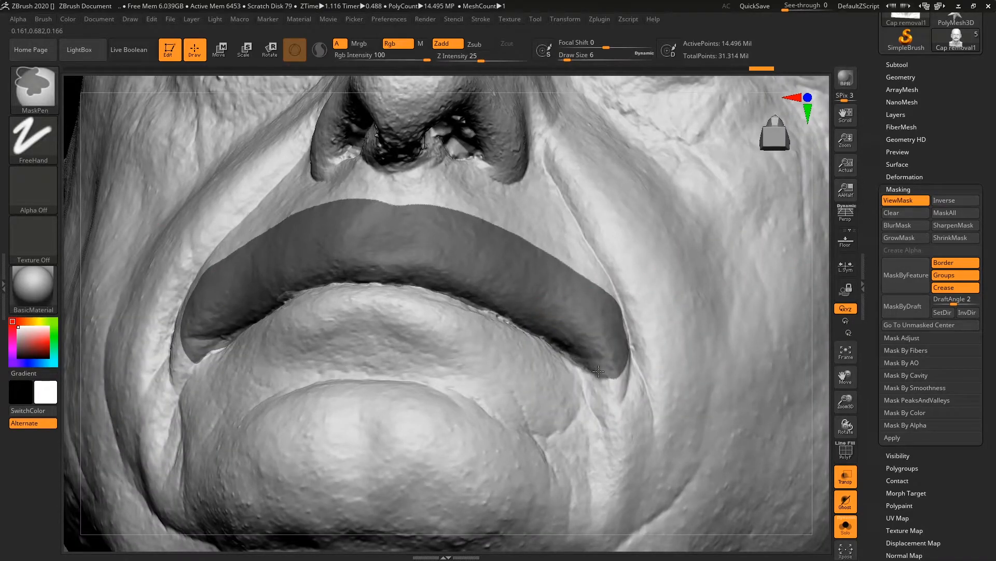
{"action": "left_click_drag", "start_coordinate": [605, 375], "coordinate": [621, 381], "text": "ctrl"}
{"action": "key", "text": "ctrl"}
- Erase the mask overlap on the lower lip along the lip line, working in from the mouth corner
{"action": "mouse_move", "coordinate": [821, 315]}
{"action": "left_mouse_down"}
{"action": "mouse_move", "coordinate": [821, 341]}
{"action": "mouse_move", "coordinate": [800, 332]}
{"action": "mouse_move", "coordinate": [808, 326]}
{"action": "left_mouse_up"}
{"action": "key", "text": "ctrl"}
{"action": "mouse_move", "coordinate": [739, 300]}
{"action": "left_mouse_down"}
{"action": "mouse_move", "coordinate": [756, 313]}
{"action": "mouse_move", "coordinate": [750, 334]}
{"action": "left_mouse_up"}
{"action": "key", "text": "ctrl"}
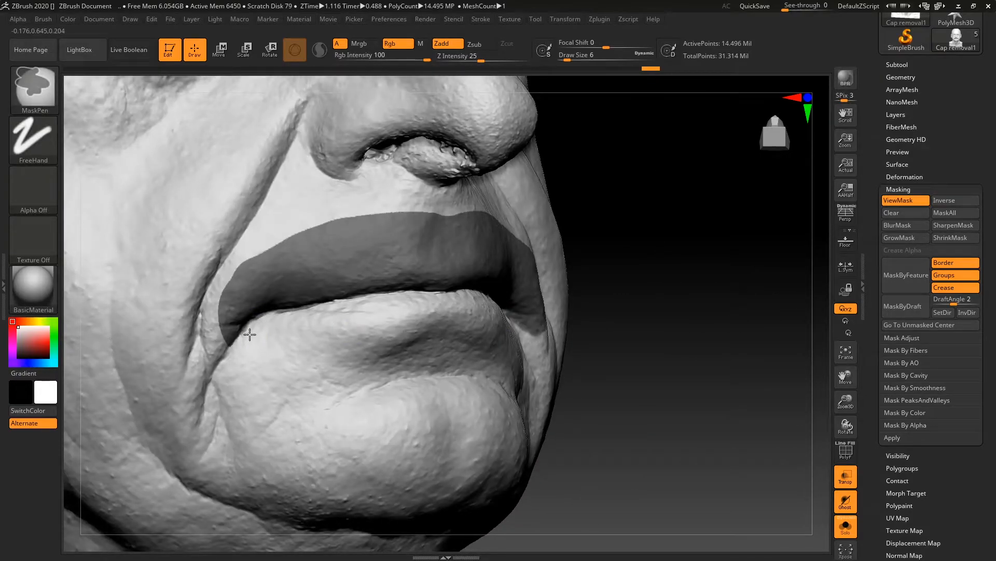
{"action": "left_click_drag", "start_coordinate": [673, 248], "coordinate": [679, 262]}
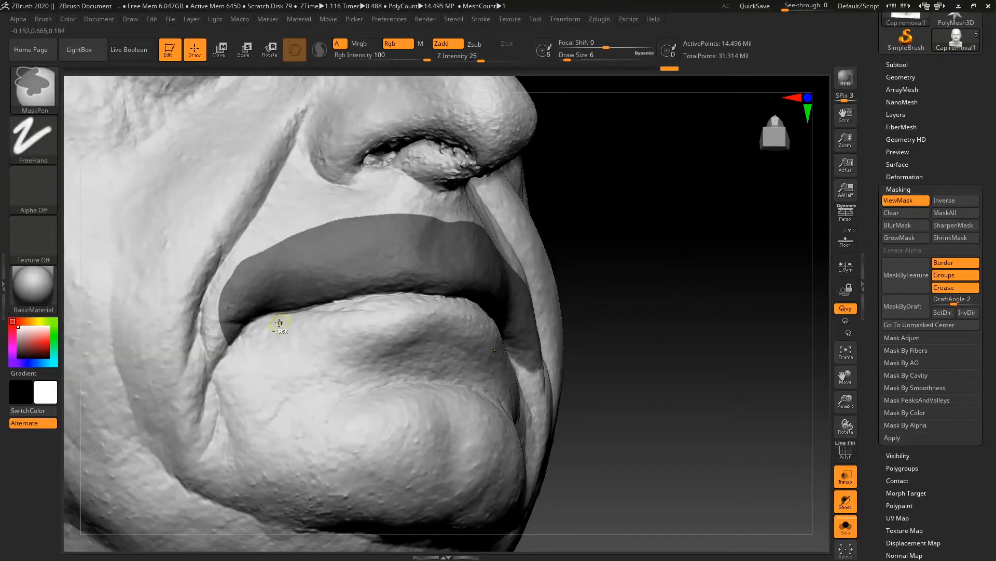
{"action": "left_click_drag", "start_coordinate": [309, 318], "coordinate": [233, 350], "text": "ctrl+alt"}
{"action": "left_click_drag", "start_coordinate": [708, 339], "coordinate": [714, 363], "text": "shift"}
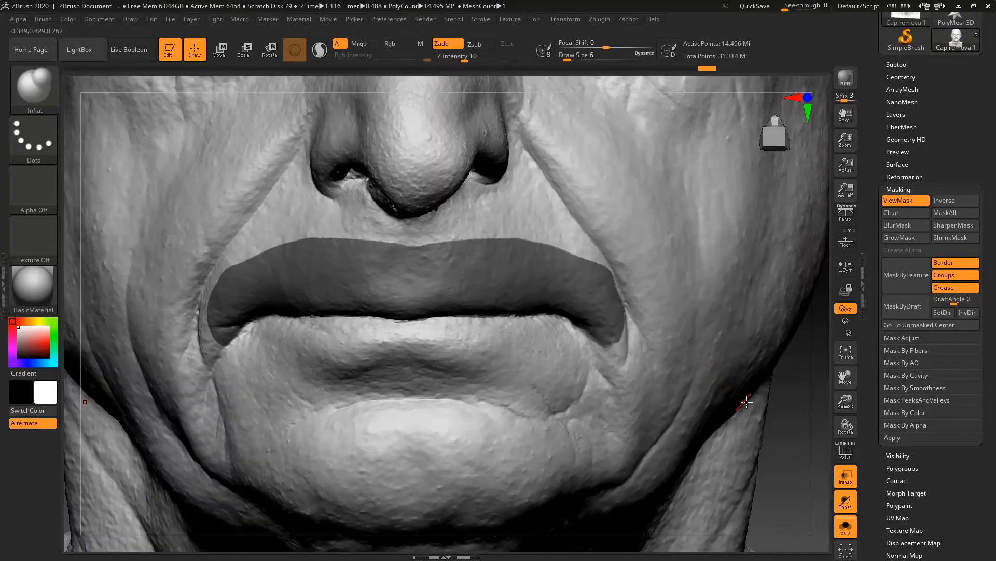
- Make the masked upper lip its own polygroup, keeping the mask
{"action": "key", "text": "f"}
{"action": "left_click_drag", "start_coordinate": [745, 311], "coordinate": [681, 328]}
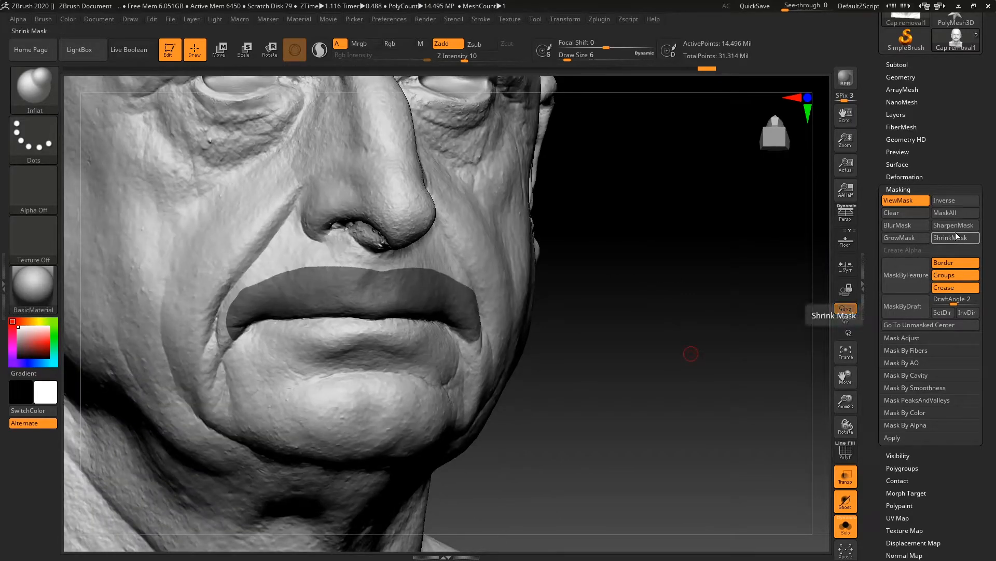
{"action": "left_click_drag", "start_coordinate": [746, 298], "coordinate": [751, 296]}
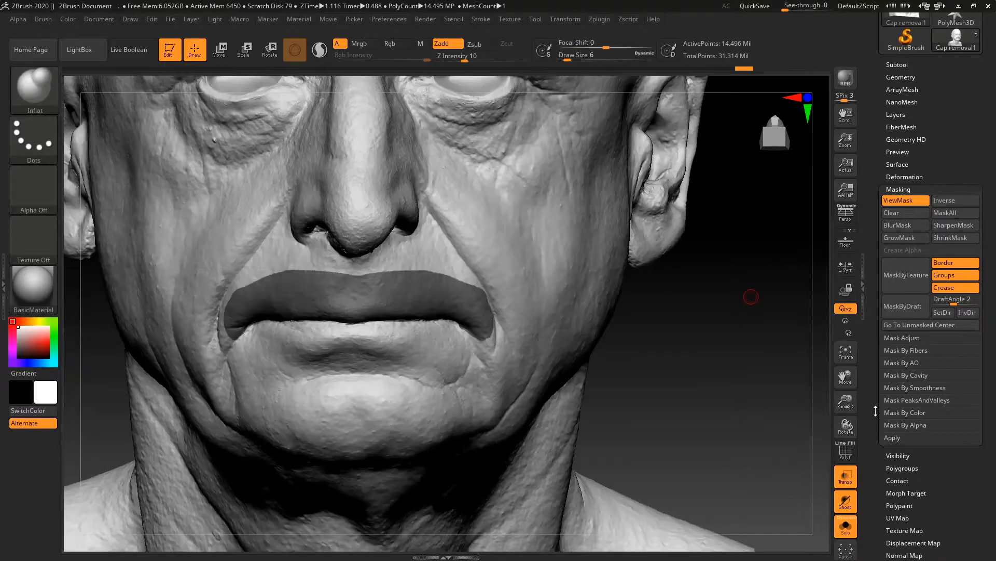
{"action": "left_click", "coordinate": [903, 469]}
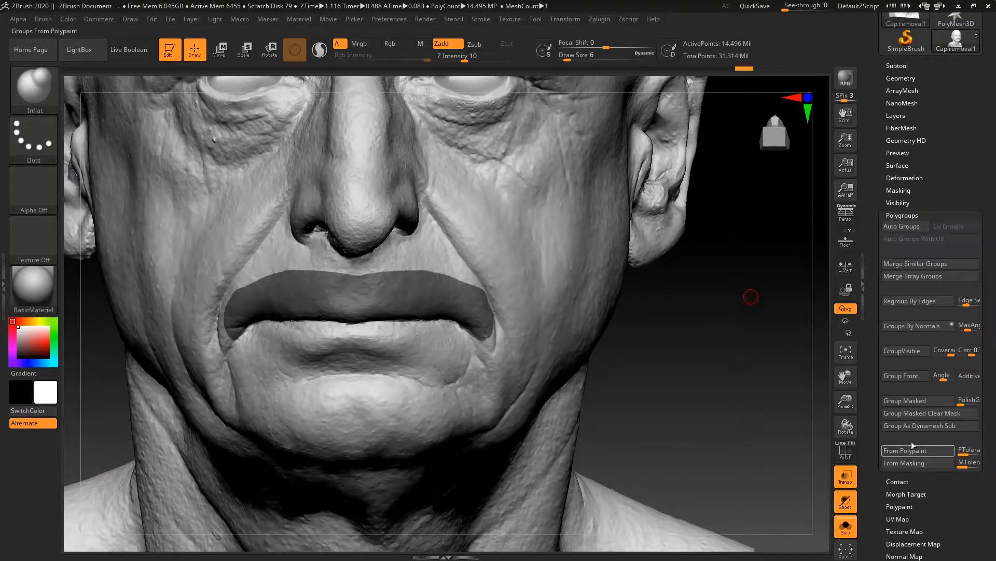
{"action": "left_click", "coordinate": [907, 402]}
- Invert the mask to examine its edge along the lip line from below, and switch it back
{"action": "left_click_drag", "start_coordinate": [697, 340], "coordinate": [718, 394]}
{"action": "left_click_drag", "start_coordinate": [774, 407], "coordinate": [743, 415]}
{"action": "key", "text": "ctrl"}
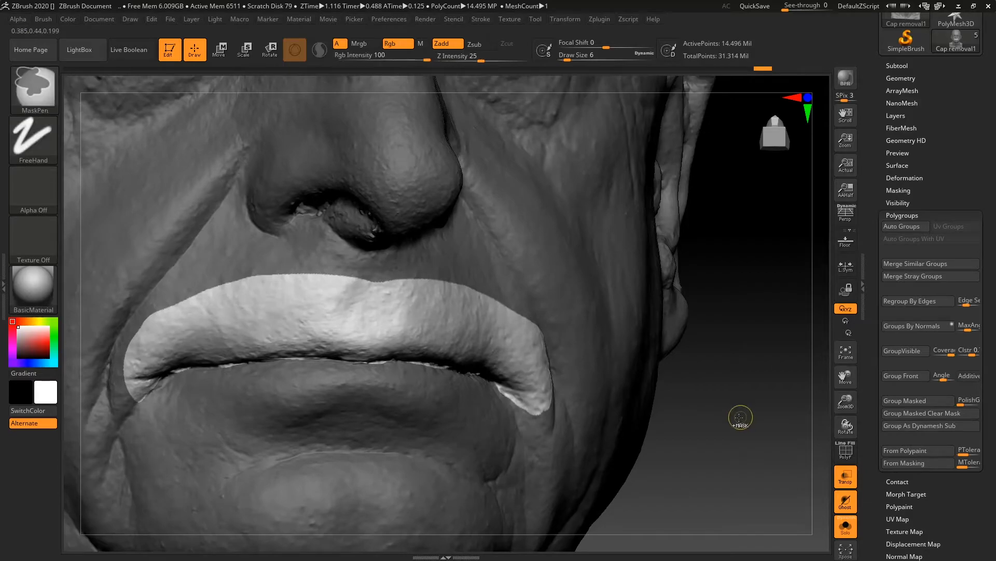
{"action": "key", "text": "ctrl+i"}
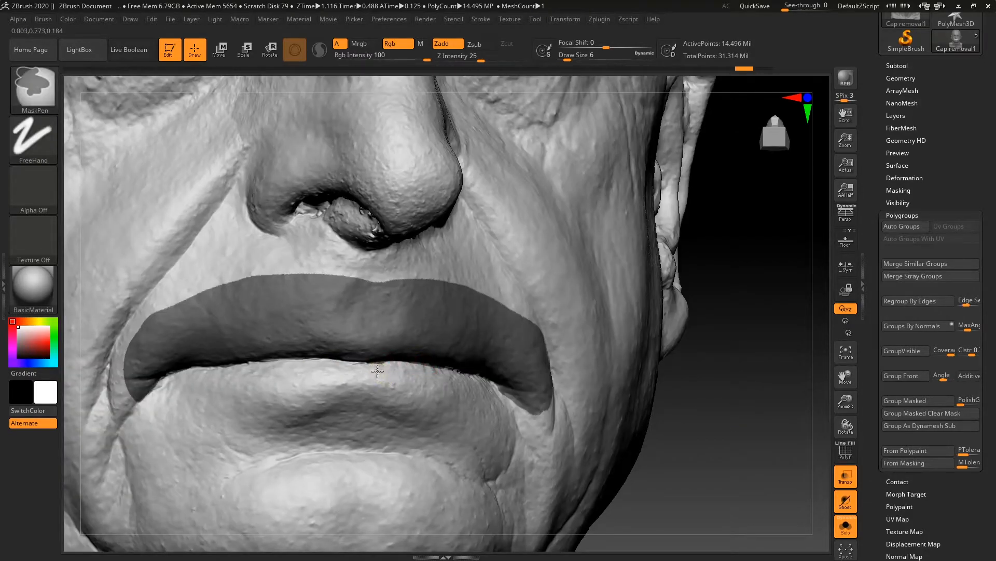
- Refine the mask's lower edge along the lip line at draw size 2, working from below and from the side
{"action": "left_click_drag", "start_coordinate": [732, 413], "coordinate": [521, 409]}
{"action": "left_click_drag", "start_coordinate": [769, 524], "coordinate": [725, 512]}
{"action": "left_click_drag", "start_coordinate": [796, 357], "coordinate": [381, 338]}
{"action": "key", "text": "space"}
{"action": "key", "text": "ctrl"}
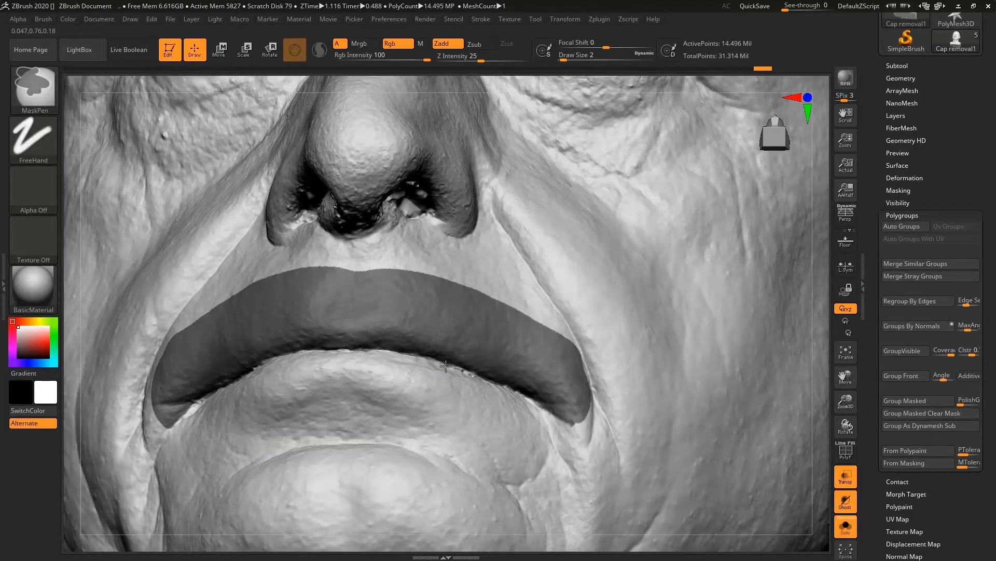
{"action": "left_click_drag", "start_coordinate": [825, 300], "coordinate": [737, 295]}
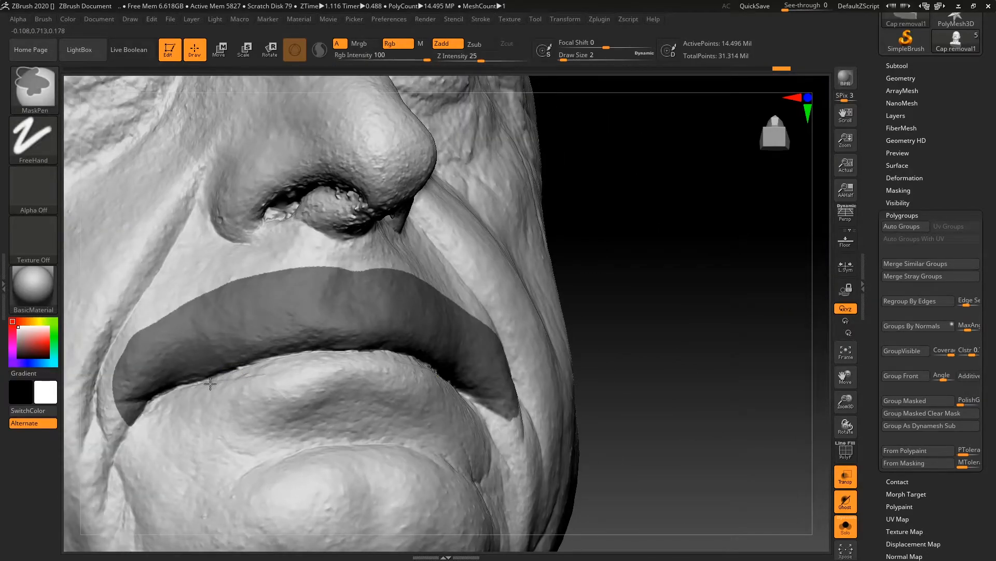
{"action": "left_click_drag", "start_coordinate": [652, 332], "coordinate": [685, 329]}
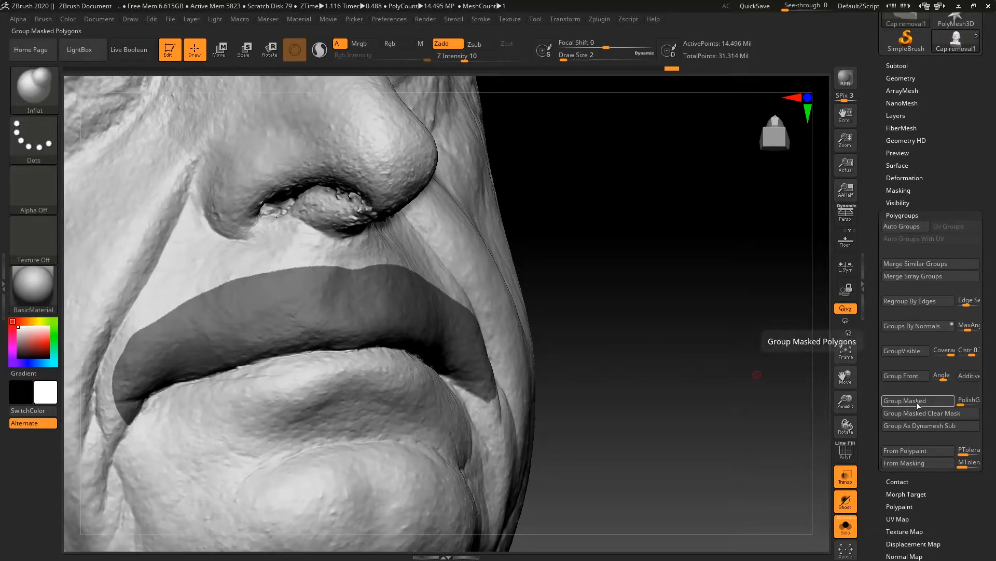
- Sharpen the refined upper lip mask again
{"action": "left_click", "coordinate": [901, 190]}
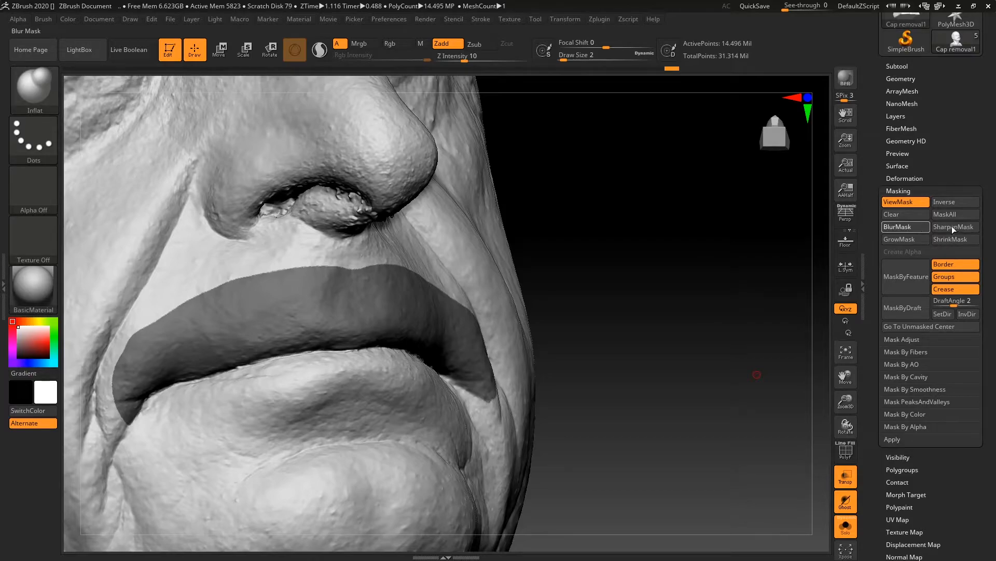
{"action": "left_click", "coordinate": [951, 227]}
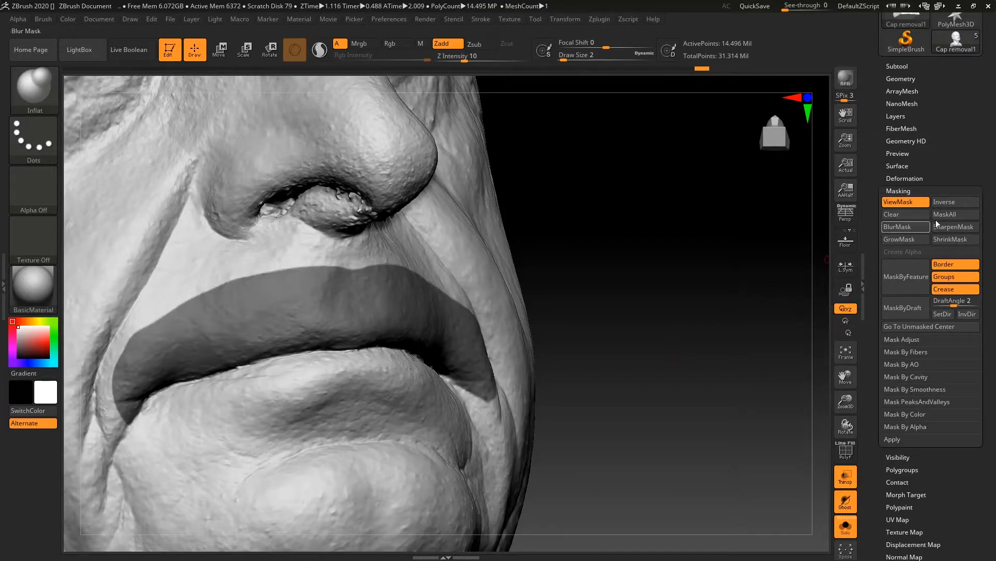
{"action": "left_click", "coordinate": [958, 226]}
{"action": "left_click_drag", "start_coordinate": [727, 372], "coordinate": [716, 368]}
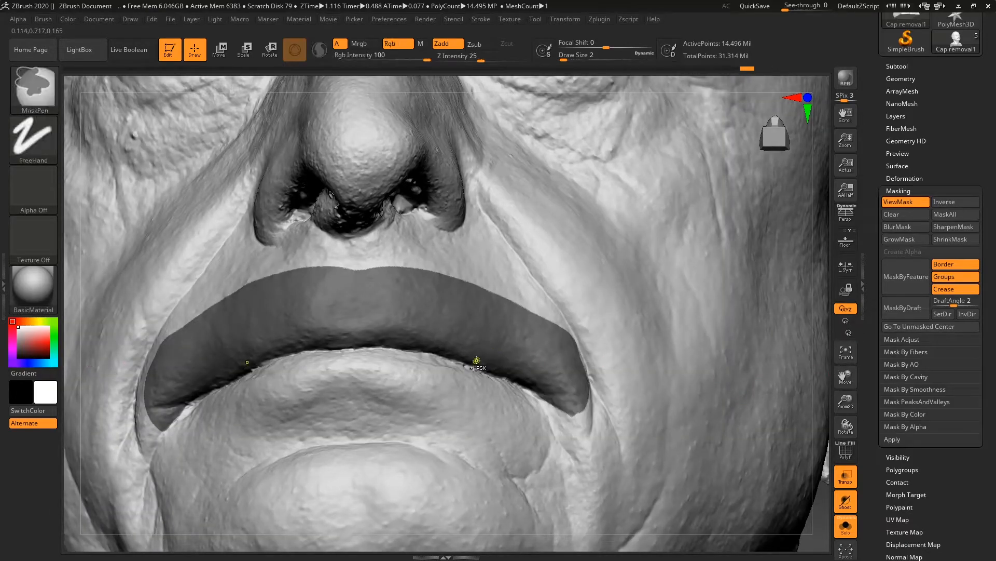
- Inspect the inverted upper lip mask from the side and front for stray spots, and restore the mask on the lip
{"action": "left_click", "coordinate": [898, 190]}
{"action": "left_click", "coordinate": [902, 216]}
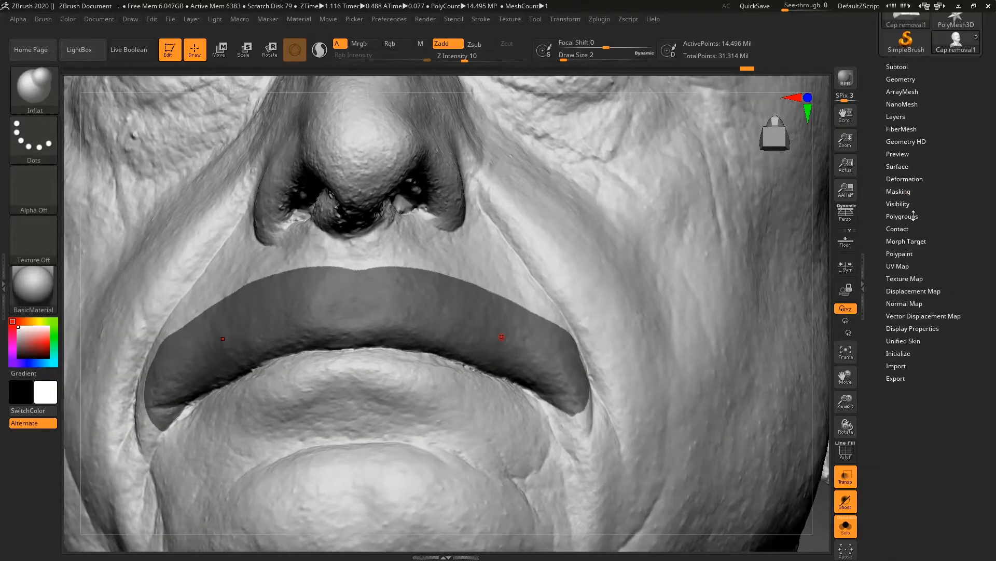
{"action": "key", "text": "ctrl+i"}
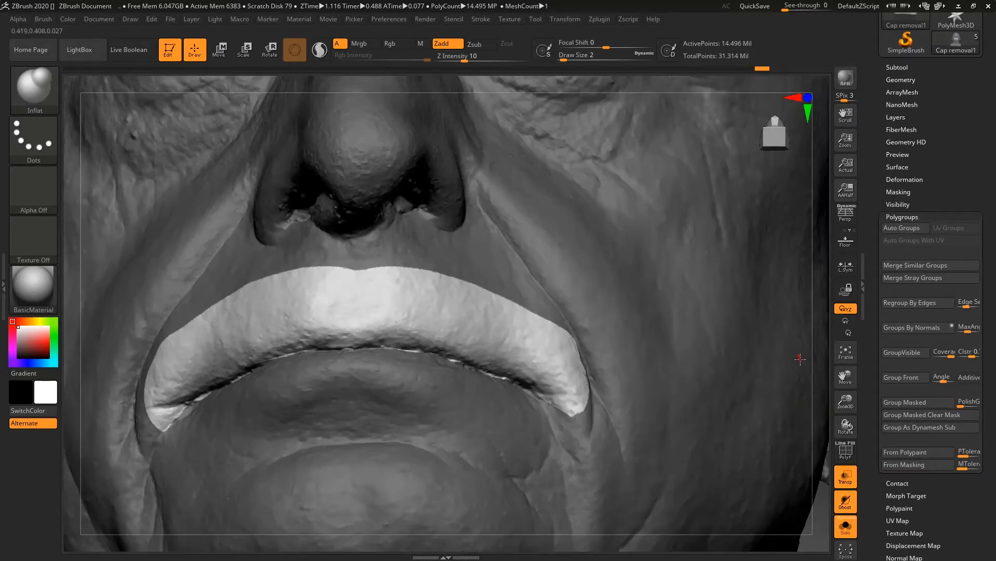
{"action": "mouse_move", "coordinate": [816, 372]}
{"action": "left_mouse_down"}
{"action": "mouse_move", "coordinate": [754, 351]}
{"action": "mouse_move", "coordinate": [765, 338]}
{"action": "mouse_move", "coordinate": [753, 337]}
{"action": "mouse_move", "coordinate": [761, 379]}
{"action": "mouse_move", "coordinate": [770, 346]}
{"action": "left_mouse_up"}
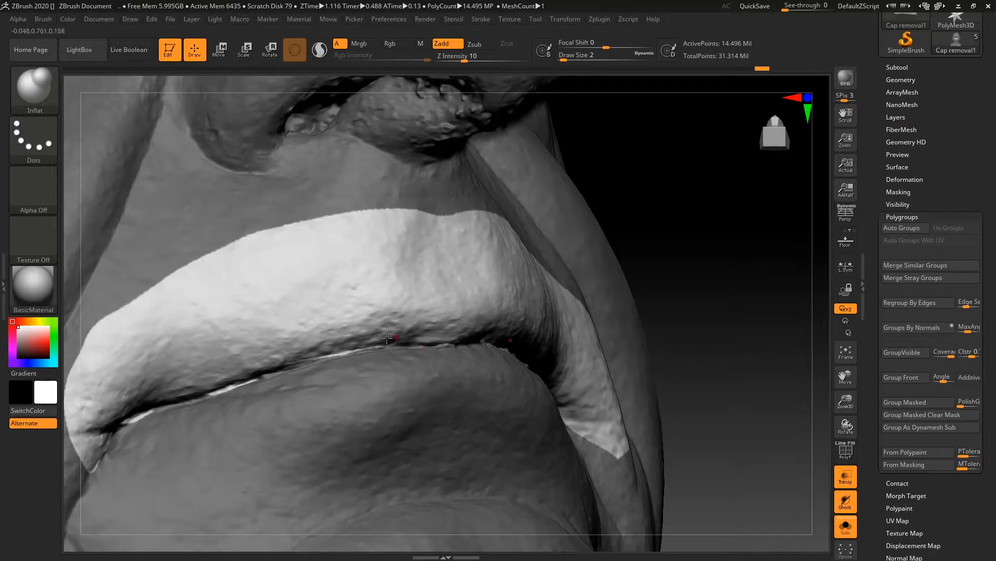
{"action": "left_click_drag", "start_coordinate": [723, 297], "coordinate": [687, 322], "text": "alt"}
{"action": "mouse_move", "coordinate": [762, 409]}
{"action": "left_mouse_down"}
{"action": "mouse_move", "coordinate": [725, 400]}
{"action": "mouse_move", "coordinate": [734, 338]}
{"action": "mouse_move", "coordinate": [735, 405]}
{"action": "left_mouse_up"}
{"action": "key", "text": "ctrl"}
{"action": "left_click", "coordinate": [727, 405], "text": "ctrl"}
{"action": "key", "text": "ctrl+i"}
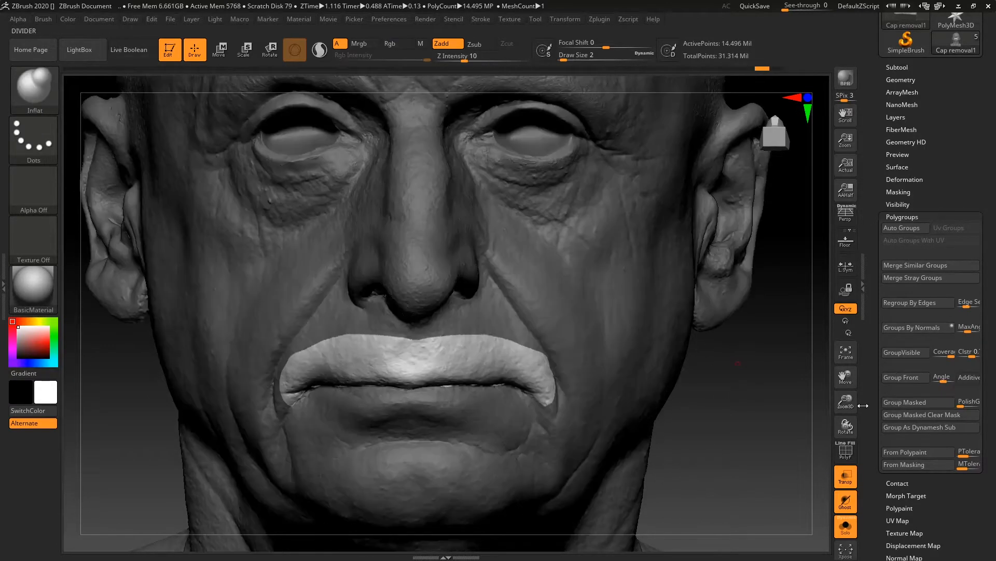
{"action": "left_click", "coordinate": [845, 457]}
{"action": "left_click", "coordinate": [841, 455]}
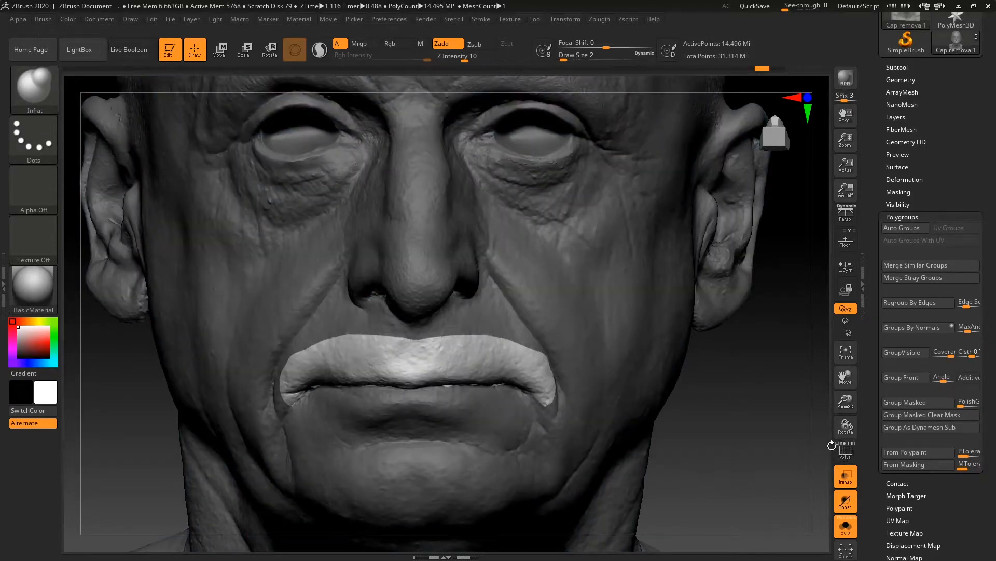
{"action": "left_click", "coordinate": [818, 448], "text": "ctrl"}
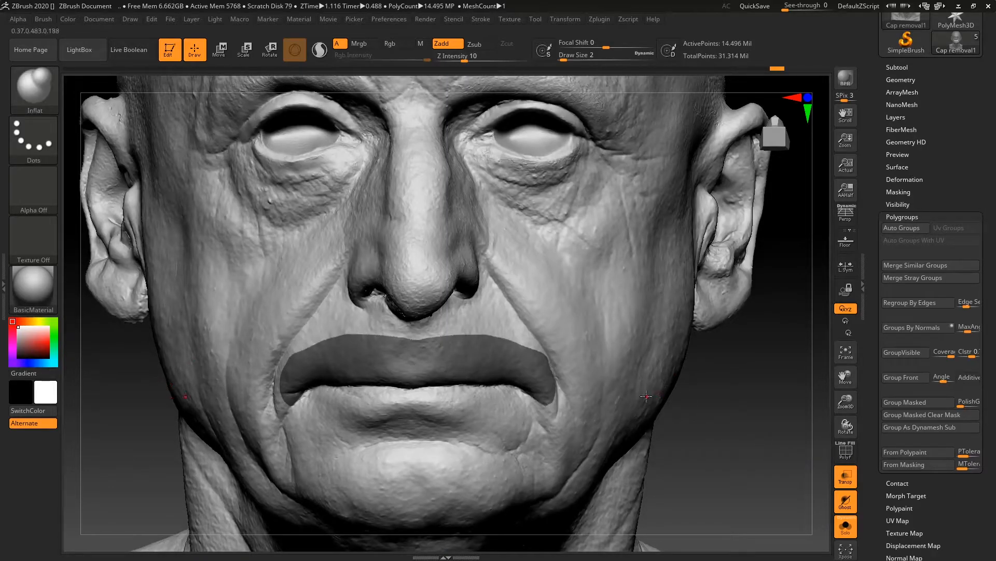
- Paint a mask over the lower lip area, following the lip line toward the mouth corners
{"action": "mouse_move", "coordinate": [741, 375]}
{"action": "left_mouse_down", "text": "alt"}
{"action": "mouse_move", "coordinate": [728, 292]}
{"action": "mouse_move", "coordinate": [756, 320]}
{"action": "left_mouse_up", "text": "alt"}
{"action": "key", "text": "space"}
{"action": "mouse_move", "coordinate": [466, 271]}
{"action": "left_mouse_down", "text": "ctrl"}
{"action": "mouse_move", "coordinate": [441, 229]}
{"action": "mouse_move", "coordinate": [449, 306]}
{"action": "mouse_move", "coordinate": [477, 327]}
{"action": "left_mouse_up", "text": "ctrl"}
{"action": "mouse_move", "coordinate": [646, 233]}
{"action": "left_mouse_down"}
{"action": "mouse_move", "coordinate": [631, 257]}
{"action": "mouse_move", "coordinate": [645, 202]}
{"action": "mouse_move", "coordinate": [635, 193]}
{"action": "left_mouse_up"}
{"action": "left_click_drag", "start_coordinate": [207, 158], "coordinate": [682, 384], "text": "ctrl"}
{"action": "mouse_move", "coordinate": [678, 336]}
{"action": "left_mouse_down", "text": "alt"}
{"action": "mouse_move", "coordinate": [703, 358]}
{"action": "mouse_move", "coordinate": [716, 327]}
{"action": "mouse_move", "coordinate": [700, 275]}
{"action": "mouse_move", "coordinate": [686, 274]}
{"action": "left_mouse_up", "text": "alt"}
{"action": "key", "text": "space"}
{"action": "key", "text": "ctrl"}
{"action": "mouse_move", "coordinate": [482, 364]}
{"action": "left_mouse_down", "text": "ctrl"}
{"action": "mouse_move", "coordinate": [548, 372]}
{"action": "mouse_move", "coordinate": [570, 313]}
{"action": "left_mouse_up", "text": "ctrl"}
{"action": "left_click_drag", "start_coordinate": [665, 418], "coordinate": [657, 246], "text": "alt"}
{"action": "mouse_move", "coordinate": [583, 394]}
{"action": "left_mouse_down", "text": "ctrl"}
{"action": "mouse_move", "coordinate": [499, 337]}
{"action": "mouse_move", "coordinate": [426, 322]}
{"action": "mouse_move", "coordinate": [446, 346]}
{"action": "mouse_move", "coordinate": [501, 296]}
{"action": "left_mouse_up", "text": "ctrl"}
- Undo the last masking stroke and rework the lower lip mask
{"action": "mouse_move", "coordinate": [683, 255]}
{"action": "left_mouse_down"}
{"action": "mouse_move", "coordinate": [696, 245]}
{"action": "mouse_move", "coordinate": [773, 410]}
{"action": "left_mouse_up"}
{"action": "key", "text": "space"}
{"action": "mouse_move", "coordinate": [725, 280]}
{"action": "left_mouse_down"}
{"action": "mouse_move", "coordinate": [715, 280]}
{"action": "mouse_move", "coordinate": [710, 334]}
{"action": "mouse_move", "coordinate": [737, 311]}
{"action": "mouse_move", "coordinate": [726, 320]}
{"action": "mouse_move", "coordinate": [771, 363]}
{"action": "mouse_move", "coordinate": [696, 223]}
{"action": "mouse_move", "coordinate": [680, 247]}
{"action": "left_mouse_up"}
{"action": "key", "text": "space"}
{"action": "key", "text": "ctrl+z"}
{"action": "mouse_move", "coordinate": [222, 456]}
{"action": "left_mouse_down", "text": "ctrl"}
{"action": "mouse_move", "coordinate": [729, 313]}
{"action": "mouse_move", "coordinate": [735, 329]}
{"action": "left_mouse_up", "text": "ctrl"}
{"action": "left_click_drag", "start_coordinate": [659, 311], "coordinate": [631, 307]}
{"action": "left_click_drag", "start_coordinate": [472, 494], "coordinate": [751, 150], "text": "ctrl"}
- Complete the lower lip mask around the mouth corners with strokes from several angles at draw size 33
{"action": "mouse_move", "coordinate": [665, 245]}
{"action": "left_mouse_down", "text": "shift"}
{"action": "mouse_move", "coordinate": [743, 235]}
{"action": "mouse_move", "coordinate": [719, 322]}
{"action": "left_mouse_up", "text": "shift"}
{"action": "mouse_move", "coordinate": [661, 166]}
{"action": "left_mouse_down", "text": "alt"}
{"action": "mouse_move", "coordinate": [672, 269]}
{"action": "mouse_move", "coordinate": [669, 221]}
{"action": "left_mouse_up", "text": "alt"}
{"action": "mouse_move", "coordinate": [454, 242]}
{"action": "left_mouse_down", "text": "ctrl"}
{"action": "mouse_move", "coordinate": [438, 291]}
{"action": "mouse_move", "coordinate": [340, 352]}
{"action": "mouse_move", "coordinate": [330, 339]}
{"action": "mouse_move", "coordinate": [427, 263]}
{"action": "left_mouse_up", "text": "ctrl"}
{"action": "mouse_move", "coordinate": [479, 224]}
{"action": "left_mouse_down", "text": "ctrl"}
{"action": "mouse_move", "coordinate": [481, 212]}
{"action": "mouse_move", "coordinate": [291, 248]}
{"action": "mouse_move", "coordinate": [384, 218]}
{"action": "mouse_move", "coordinate": [408, 250]}
{"action": "left_mouse_up", "text": "ctrl"}
{"action": "left_click_drag", "start_coordinate": [627, 227], "coordinate": [680, 363]}
{"action": "left_click_drag", "start_coordinate": [391, 336], "coordinate": [452, 314], "text": "ctrl"}
{"action": "mouse_move", "coordinate": [654, 312]}
{"action": "left_mouse_down"}
{"action": "mouse_move", "coordinate": [727, 291]}
{"action": "mouse_move", "coordinate": [699, 284]}
{"action": "left_mouse_up"}
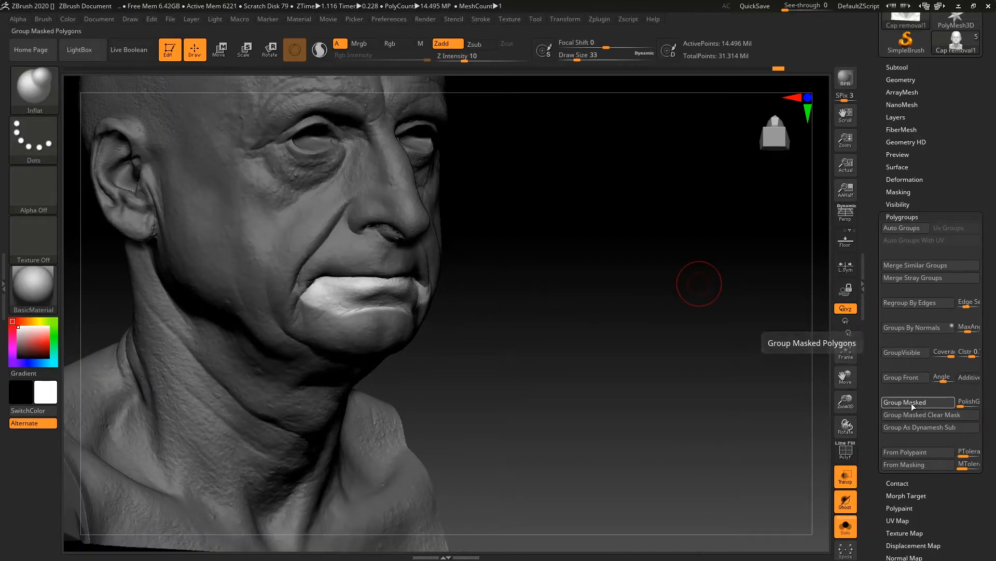
- Turn the masked lower lip into its own polygroup, clear the mask, and display the polyframe to check both lip groups
{"action": "key", "text": "ctrl"}
{"action": "left_click", "coordinate": [890, 415]}
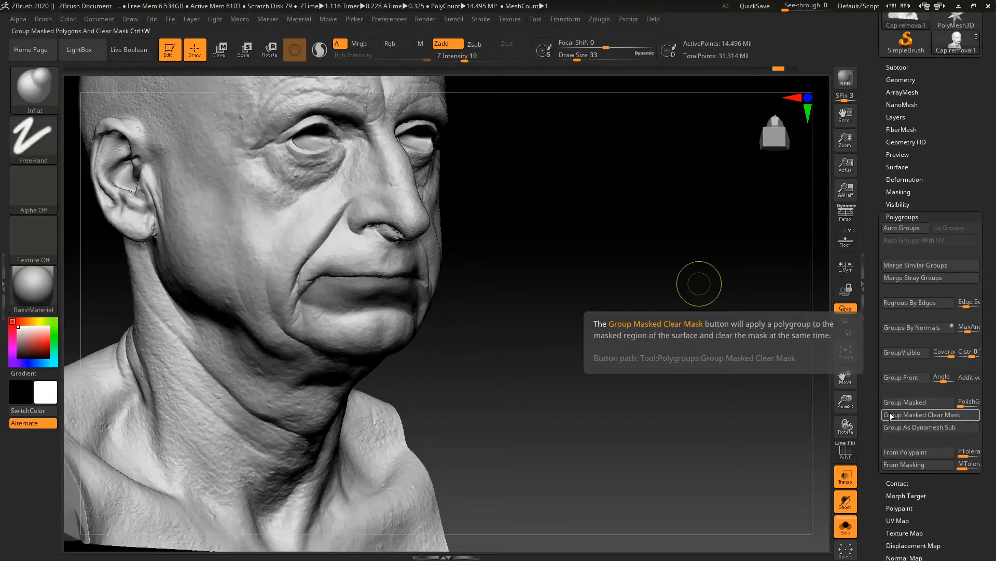
{"action": "mouse_move", "coordinate": [621, 300]}
{"action": "left_mouse_down"}
{"action": "mouse_move", "coordinate": [617, 278]}
{"action": "mouse_move", "coordinate": [643, 348]}
{"action": "mouse_move", "coordinate": [647, 301]}
{"action": "mouse_move", "coordinate": [667, 297]}
{"action": "mouse_move", "coordinate": [663, 278]}
{"action": "mouse_move", "coordinate": [682, 309]}
{"action": "left_mouse_up"}
{"action": "left_click", "coordinate": [846, 452]}
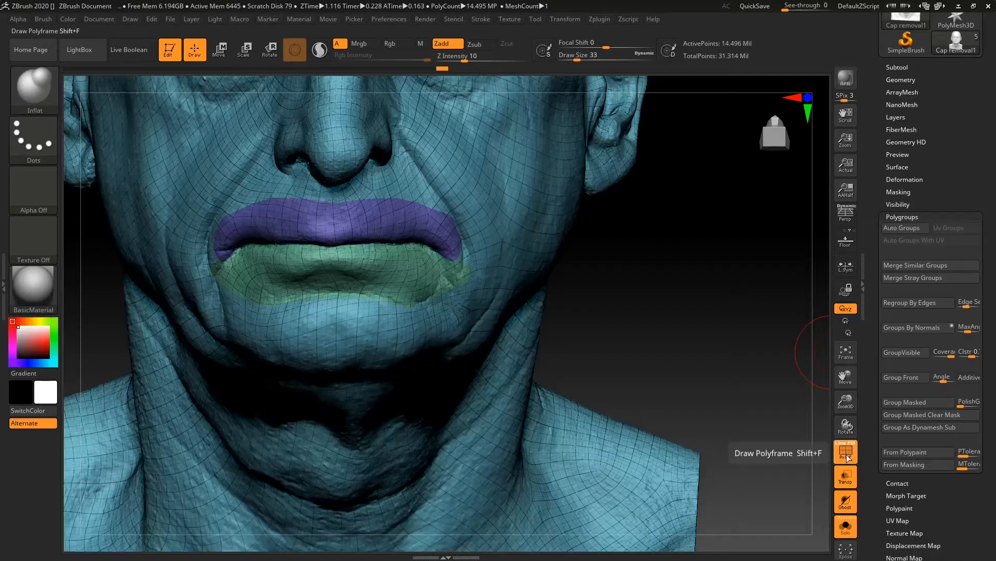
{"action": "left_click_drag", "start_coordinate": [670, 229], "coordinate": [731, 384]}
{"action": "mouse_move", "coordinate": [735, 350]}
{"action": "left_mouse_down", "text": "alt"}
{"action": "mouse_move", "coordinate": [725, 374]}
{"action": "mouse_move", "coordinate": [725, 332]}
{"action": "mouse_move", "coordinate": [720, 353]}
{"action": "left_mouse_up", "text": "alt"}
- Hide the polyframe and isolate the upper lip polygroup on the Cap removal1 subtool
{"action": "left_click", "coordinate": [900, 68]}
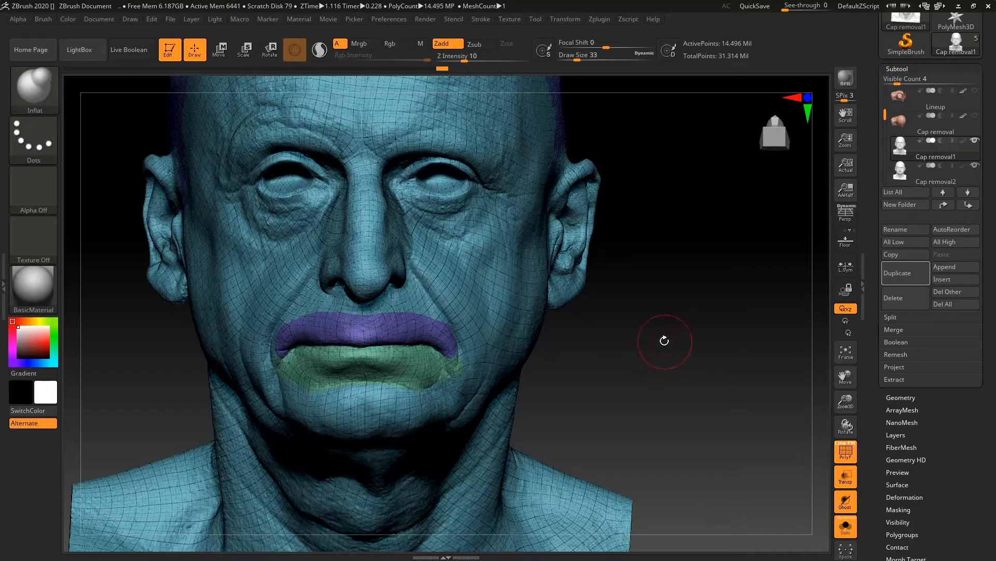
{"action": "left_click_drag", "start_coordinate": [672, 320], "coordinate": [724, 365], "text": "alt"}
{"action": "left_click", "coordinate": [847, 454]}
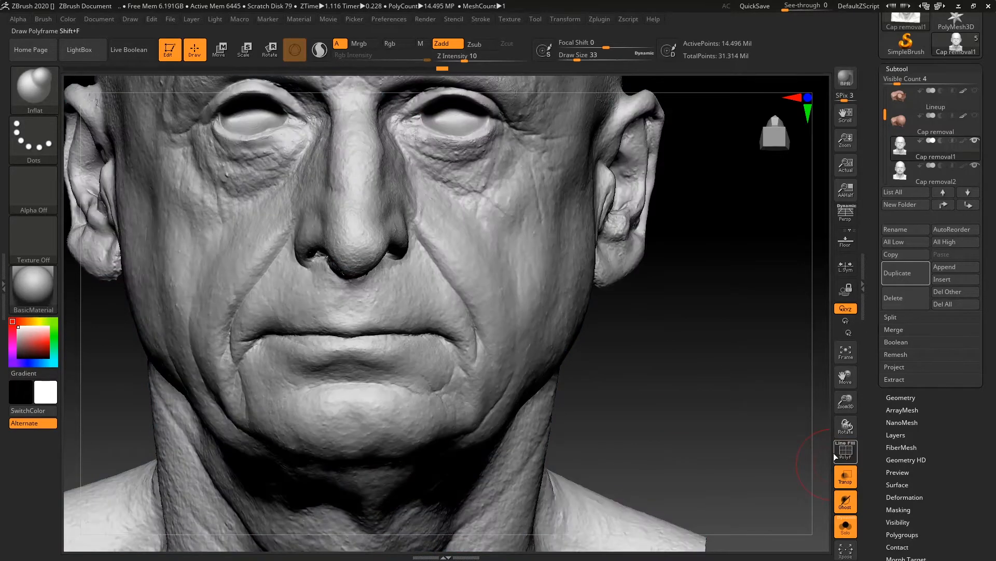
{"action": "left_click", "coordinate": [422, 317], "text": "ctrl+shift"}
{"action": "left_click_drag", "start_coordinate": [644, 342], "coordinate": [640, 363]}
- Select the Cap removal2 subtool and turn off Solo to show it together with the isolated upper lip
{"action": "left_click_drag", "start_coordinate": [878, 113], "coordinate": [883, 130]}
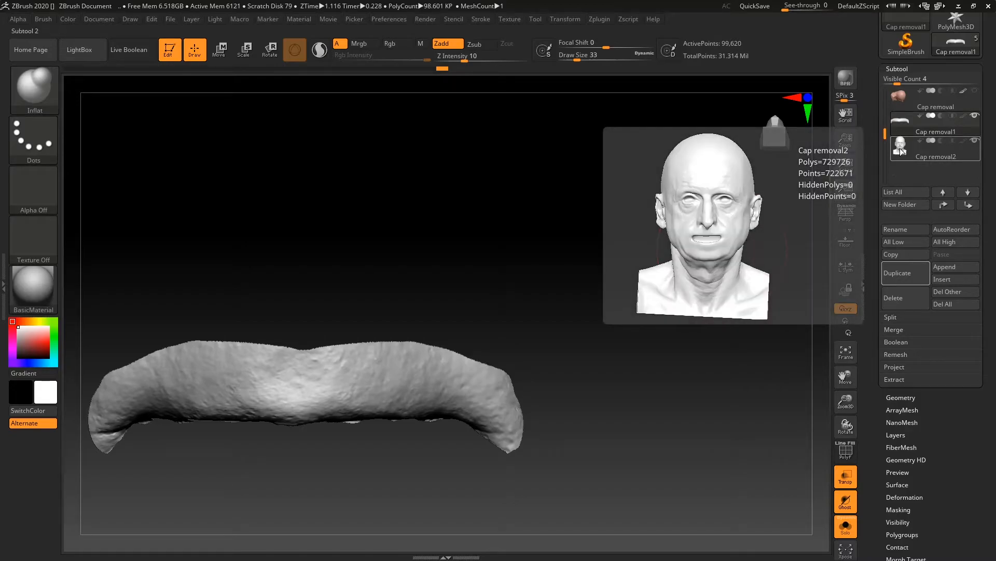
{"action": "left_click", "coordinate": [901, 150]}
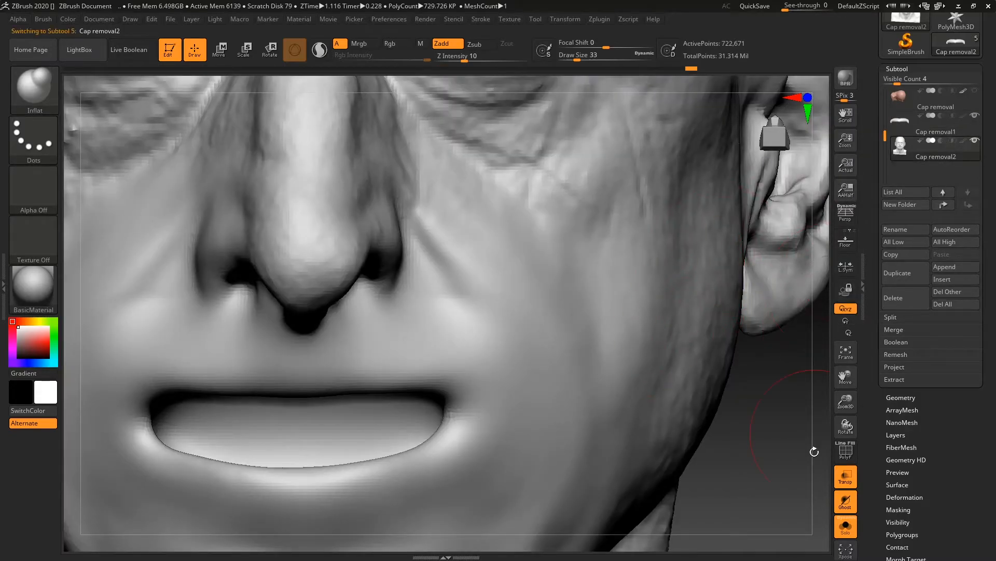
{"action": "left_click", "coordinate": [848, 531]}
{"action": "left_click_drag", "start_coordinate": [765, 436], "coordinate": [773, 393], "text": "alt"}
- Reshape the duplicate head's upper lip edge with the Move brush to match the isolated upper lip piece
{"action": "key", "text": "b"}
{"action": "key", "text": "m"}
{"action": "key", "text": "v"}
{"action": "left_click_drag", "start_coordinate": [420, 348], "coordinate": [419, 368]}
{"action": "left_click_drag", "start_coordinate": [336, 345], "coordinate": [352, 372]}
{"action": "left_click_drag", "start_coordinate": [426, 368], "coordinate": [440, 360]}
{"action": "left_click_drag", "start_coordinate": [752, 440], "coordinate": [713, 367]}
{"action": "mouse_move", "coordinate": [360, 348]}
{"action": "left_mouse_down"}
{"action": "mouse_move", "coordinate": [358, 370]}
{"action": "mouse_move", "coordinate": [358, 360]}
{"action": "mouse_move", "coordinate": [319, 378]}
{"action": "mouse_move", "coordinate": [426, 379]}
{"action": "mouse_move", "coordinate": [457, 409]}
{"action": "left_mouse_up"}
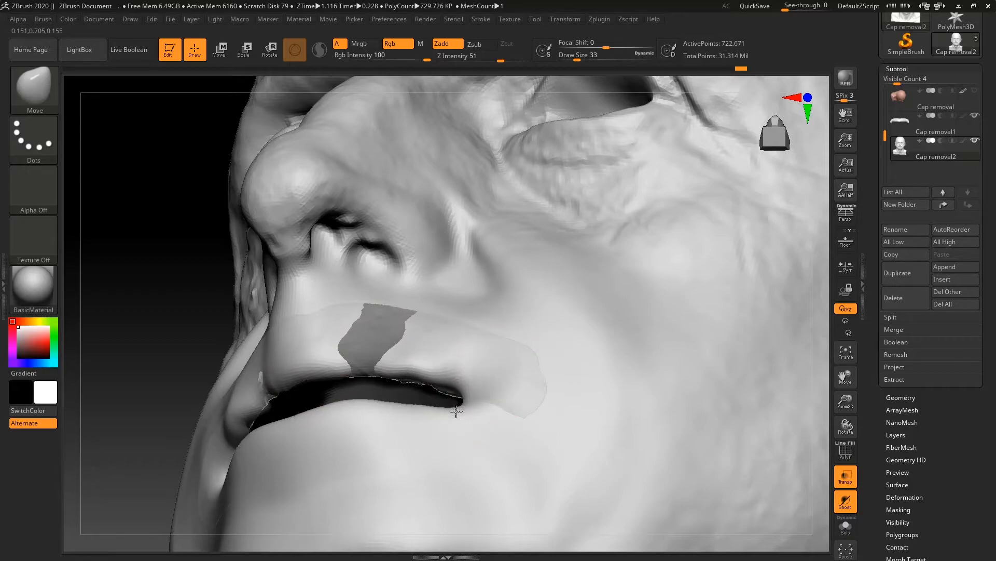
- Adjust the duplicate's mouth corners and upper lip with the Move brush from the side, undoing the last stroke
{"action": "left_click_drag", "start_coordinate": [818, 349], "coordinate": [748, 363]}
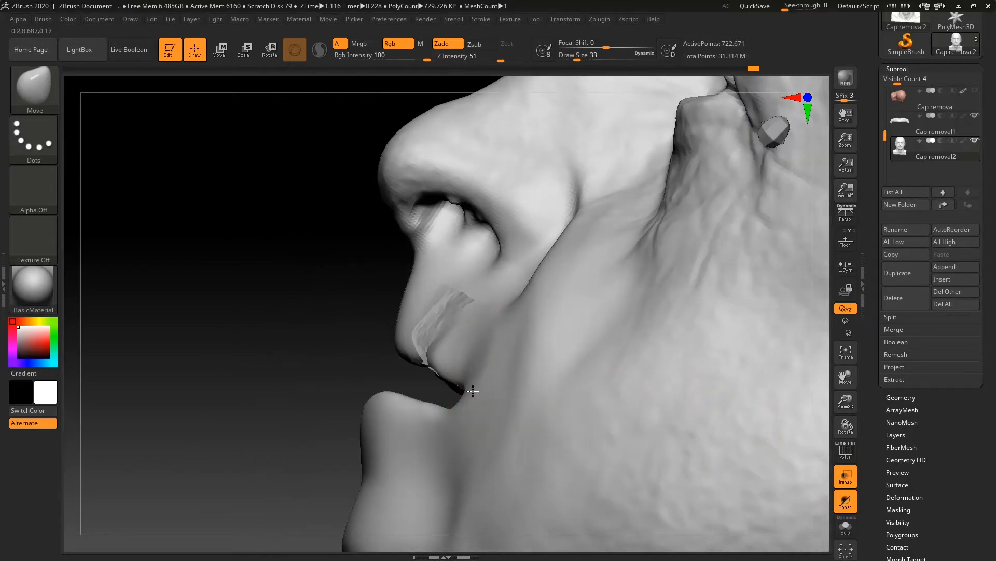
{"action": "left_click_drag", "start_coordinate": [490, 442], "coordinate": [493, 417]}
{"action": "left_click_drag", "start_coordinate": [312, 333], "coordinate": [397, 340]}
{"action": "mouse_move", "coordinate": [509, 409]}
{"action": "left_mouse_down"}
{"action": "mouse_move", "coordinate": [499, 407]}
{"action": "mouse_move", "coordinate": [549, 410]}
{"action": "mouse_move", "coordinate": [532, 424]}
{"action": "mouse_move", "coordinate": [523, 418]}
{"action": "left_mouse_up"}
{"action": "key", "text": "ctrl+z"}
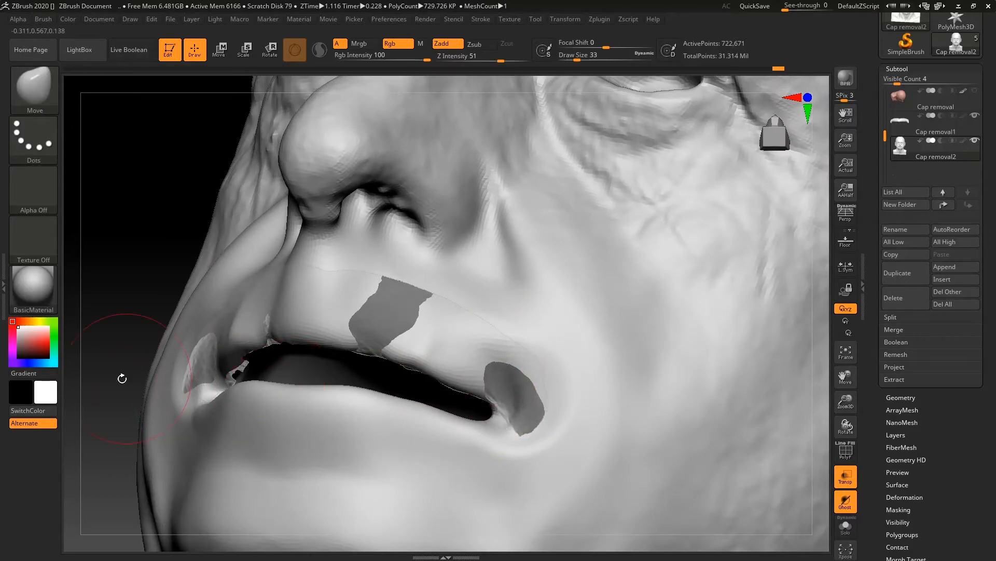
{"action": "left_click_drag", "start_coordinate": [89, 397], "coordinate": [119, 405], "text": "shift"}
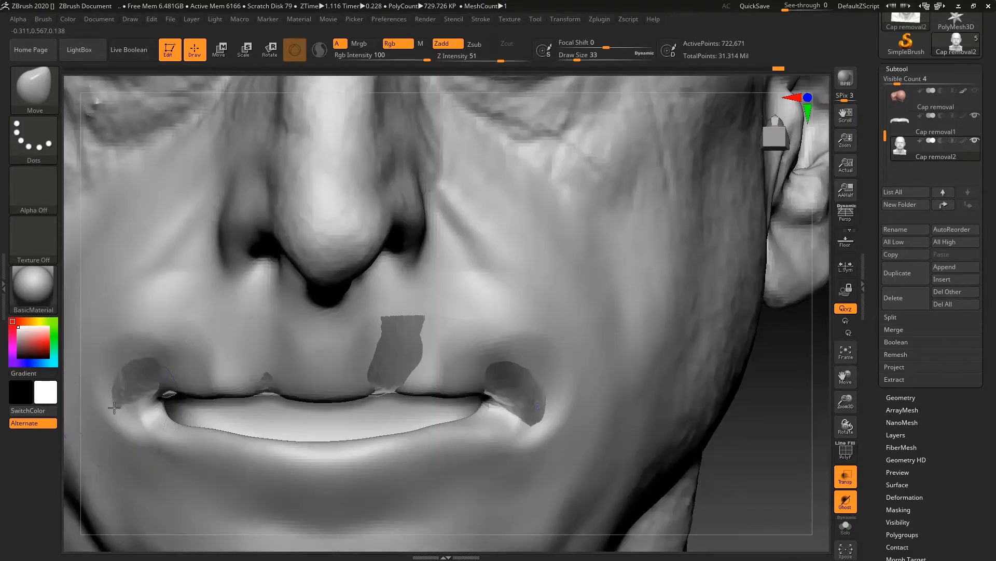
- Turn off transparency, undo a Move stroke at the mouth corner, and smooth the duplicate's upper lip
{"action": "left_click", "coordinate": [850, 481]}
{"action": "left_click_drag", "start_coordinate": [779, 413], "coordinate": [712, 408]}
{"action": "mouse_move", "coordinate": [499, 397]}
{"action": "left_mouse_down"}
{"action": "mouse_move", "coordinate": [572, 374]}
{"action": "mouse_move", "coordinate": [567, 423]}
{"action": "mouse_move", "coordinate": [554, 440]}
{"action": "mouse_move", "coordinate": [511, 387]}
{"action": "left_mouse_up"}
{"action": "key", "text": "ctrl+z"}
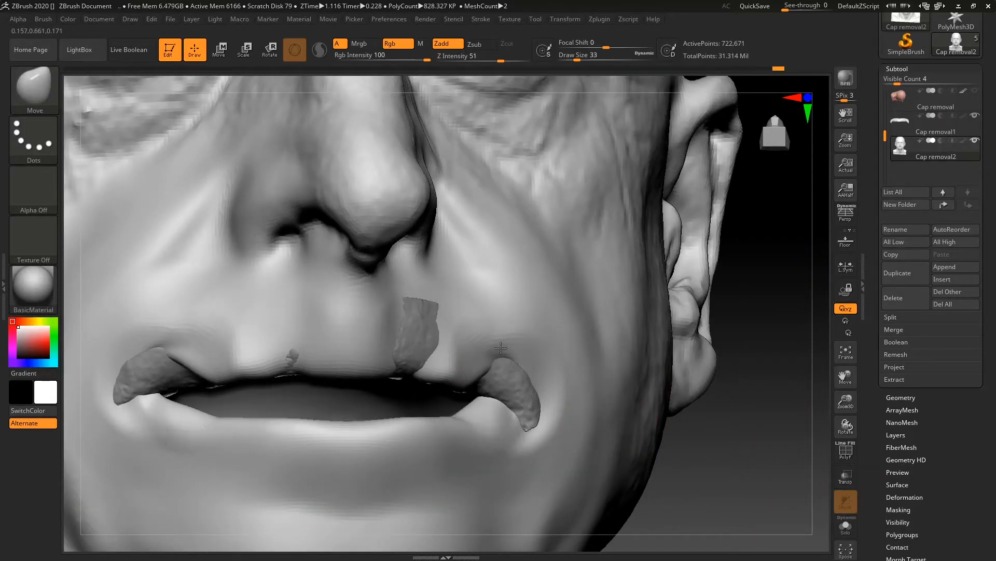
{"action": "left_click_drag", "start_coordinate": [737, 364], "coordinate": [670, 400]}
{"action": "left_click_drag", "start_coordinate": [438, 390], "coordinate": [507, 391], "text": "shift"}
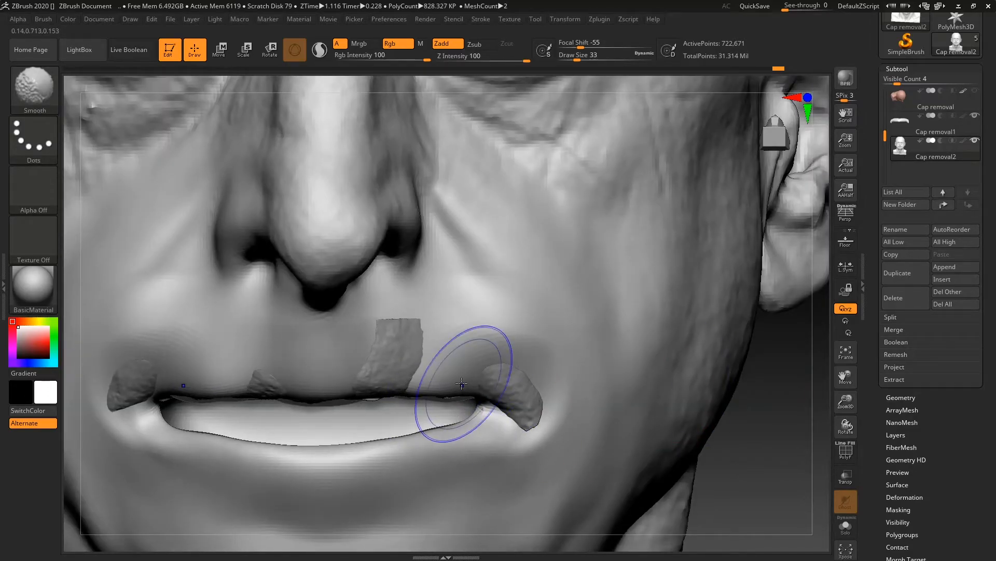
{"action": "left_click_drag", "start_coordinate": [400, 358], "coordinate": [414, 375], "text": "shift"}
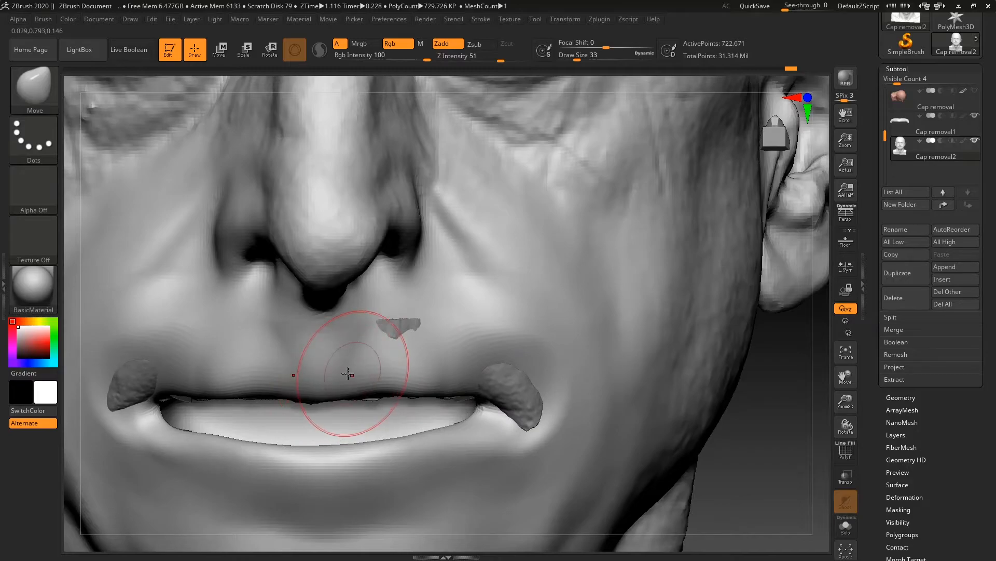
- Try to adjust the duplicate's upper lip near the mouth corner with the Move brush and undo the stroke
{"action": "mouse_move", "coordinate": [762, 451]}
{"action": "left_mouse_down"}
{"action": "mouse_move", "coordinate": [703, 394]}
{"action": "mouse_move", "coordinate": [698, 360]}
{"action": "mouse_move", "coordinate": [634, 387]}
{"action": "left_mouse_up"}
{"action": "mouse_move", "coordinate": [422, 416]}
{"action": "left_mouse_down"}
{"action": "mouse_move", "coordinate": [469, 380]}
{"action": "mouse_move", "coordinate": [507, 379]}
{"action": "mouse_move", "coordinate": [505, 422]}
{"action": "left_mouse_up"}
{"action": "mouse_move", "coordinate": [717, 376]}
{"action": "left_mouse_down"}
{"action": "mouse_move", "coordinate": [717, 389]}
{"action": "mouse_move", "coordinate": [740, 347]}
{"action": "mouse_move", "coordinate": [734, 372]}
{"action": "left_mouse_up"}
{"action": "key", "text": "ctrl+z"}
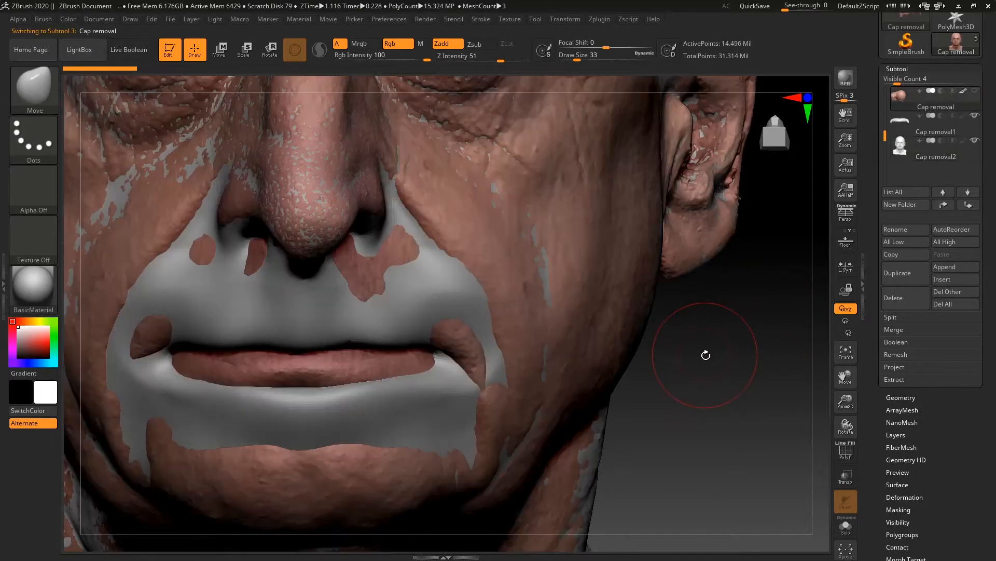
- Compare the mouth of the original Cap removal head with the duplicate, with and without transparency, and reselect Cap removal2
{"action": "left_click_drag", "start_coordinate": [725, 332], "coordinate": [815, 471]}
{"action": "left_click", "coordinate": [841, 484]}
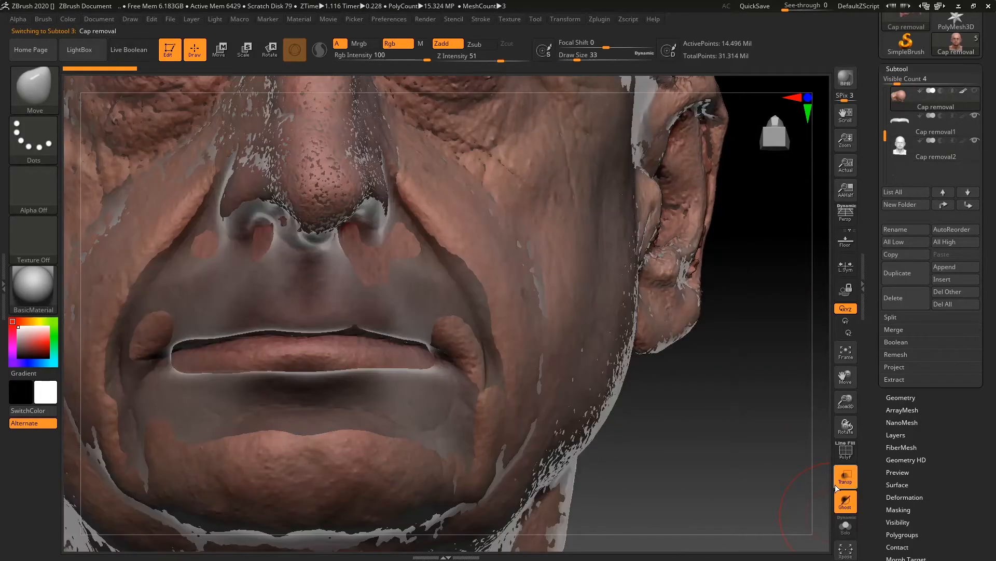
{"action": "mouse_move", "coordinate": [722, 377]}
{"action": "left_mouse_down"}
{"action": "mouse_move", "coordinate": [785, 397]}
{"action": "mouse_move", "coordinate": [807, 430]}
{"action": "left_mouse_up"}
{"action": "mouse_move", "coordinate": [441, 386]}
{"action": "left_mouse_down"}
{"action": "mouse_move", "coordinate": [457, 363]}
{"action": "mouse_move", "coordinate": [446, 379]}
{"action": "mouse_move", "coordinate": [455, 338]}
{"action": "left_mouse_up"}
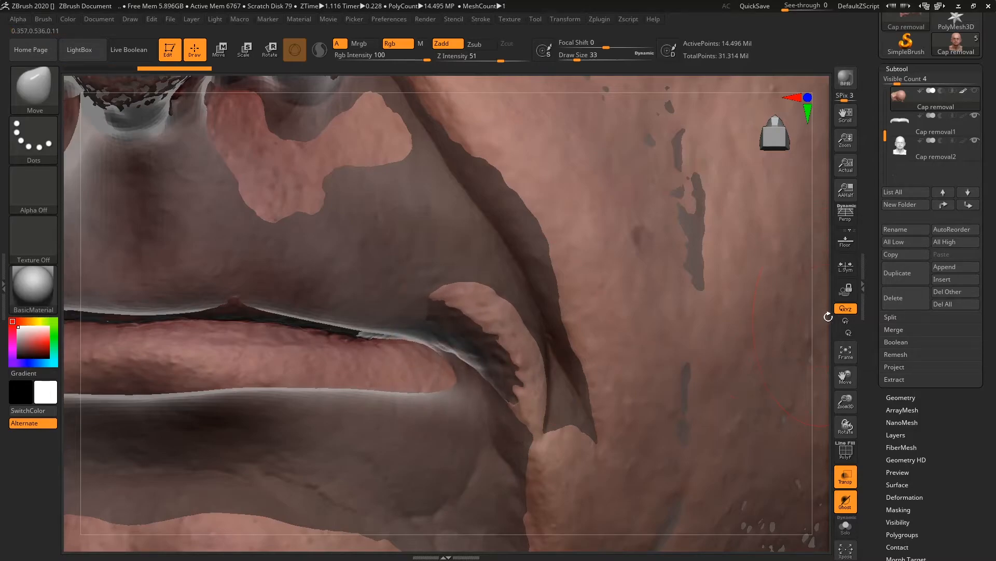
{"action": "left_click", "coordinate": [843, 478]}
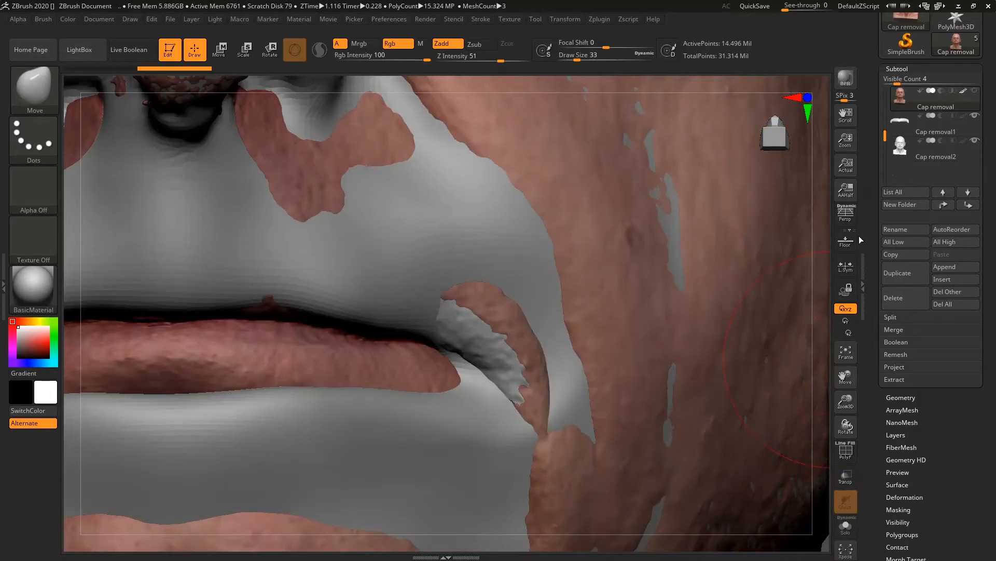
{"action": "left_click", "coordinate": [903, 145]}
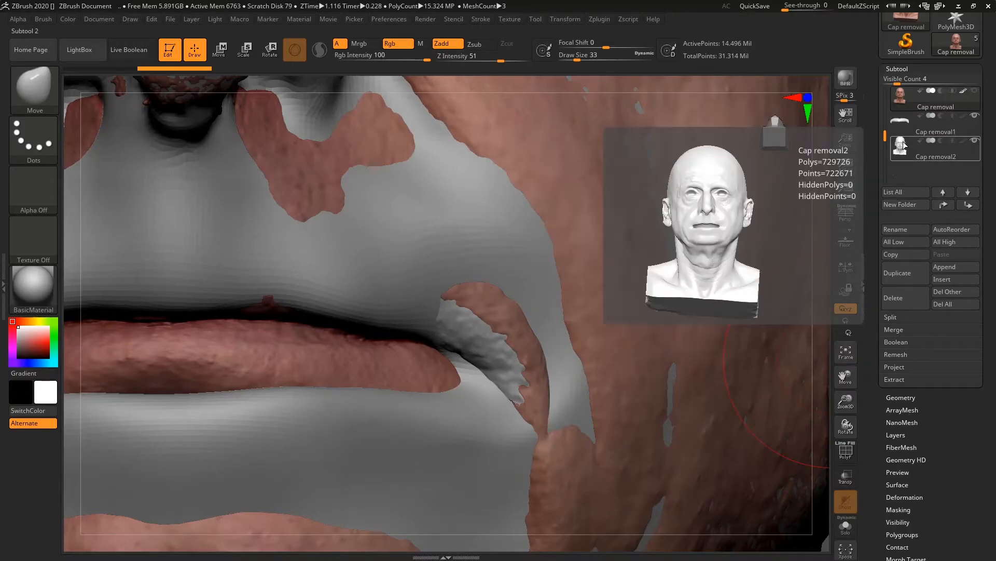
{"action": "left_click", "coordinate": [898, 150]}
- Pull the duplicate's mouth corners outward over the protruding lip piece with the Move brush and smooth them
{"action": "mouse_move", "coordinate": [818, 346]}
{"action": "left_mouse_down", "text": "alt"}
{"action": "mouse_move", "coordinate": [817, 332]}
{"action": "mouse_move", "coordinate": [764, 330]}
{"action": "mouse_move", "coordinate": [755, 371]}
{"action": "left_mouse_up", "text": "alt"}
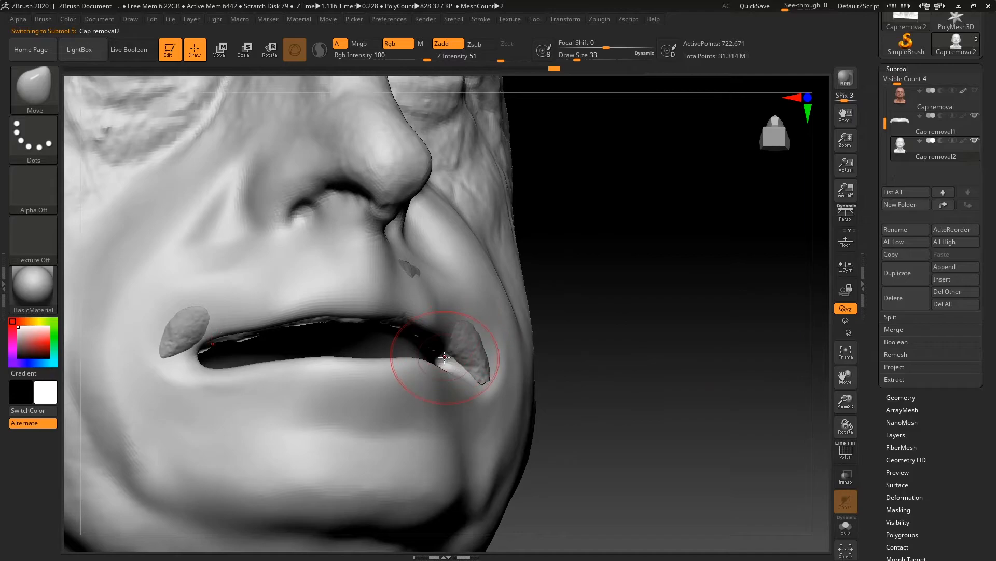
{"action": "left_click_drag", "start_coordinate": [472, 347], "coordinate": [457, 364]}
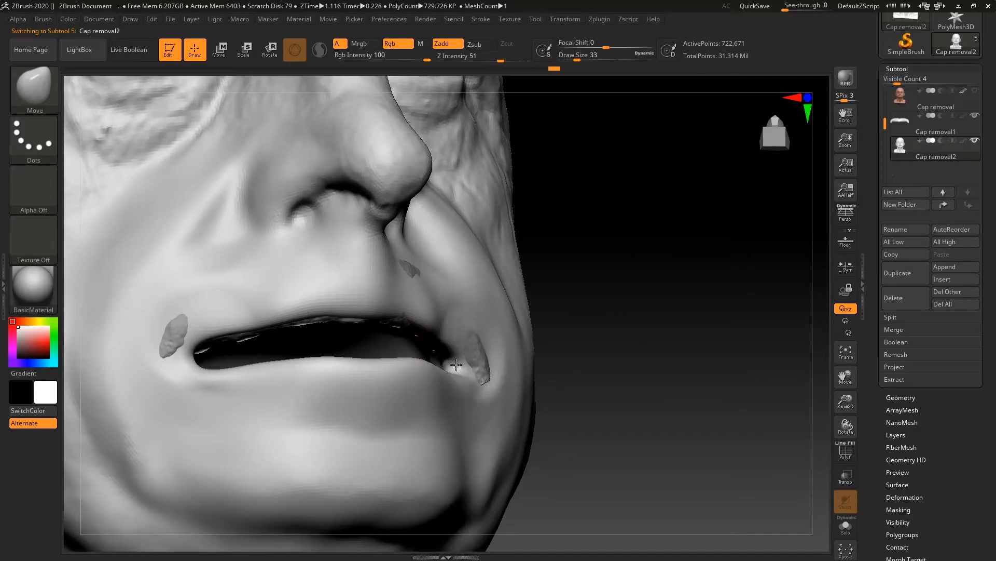
{"action": "left_click_drag", "start_coordinate": [622, 349], "coordinate": [582, 333], "text": "shift"}
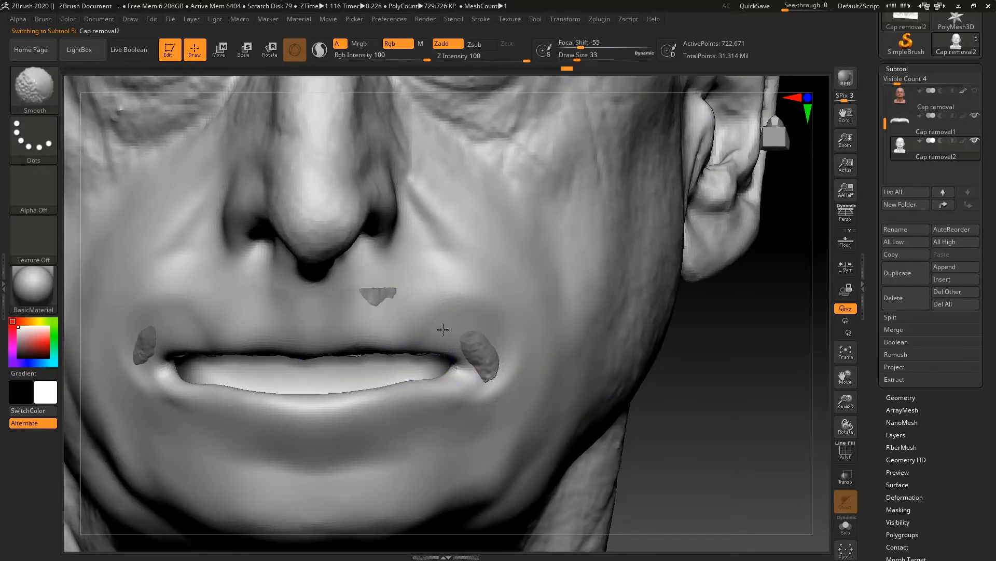
{"action": "left_click_drag", "start_coordinate": [158, 344], "coordinate": [153, 359]}
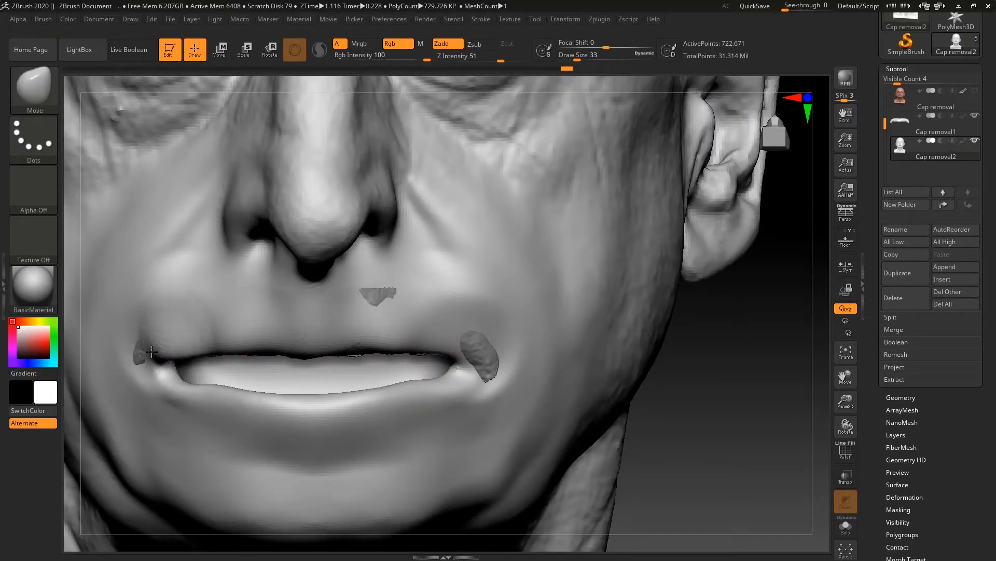
{"action": "left_click_drag", "start_coordinate": [704, 373], "coordinate": [643, 379]}
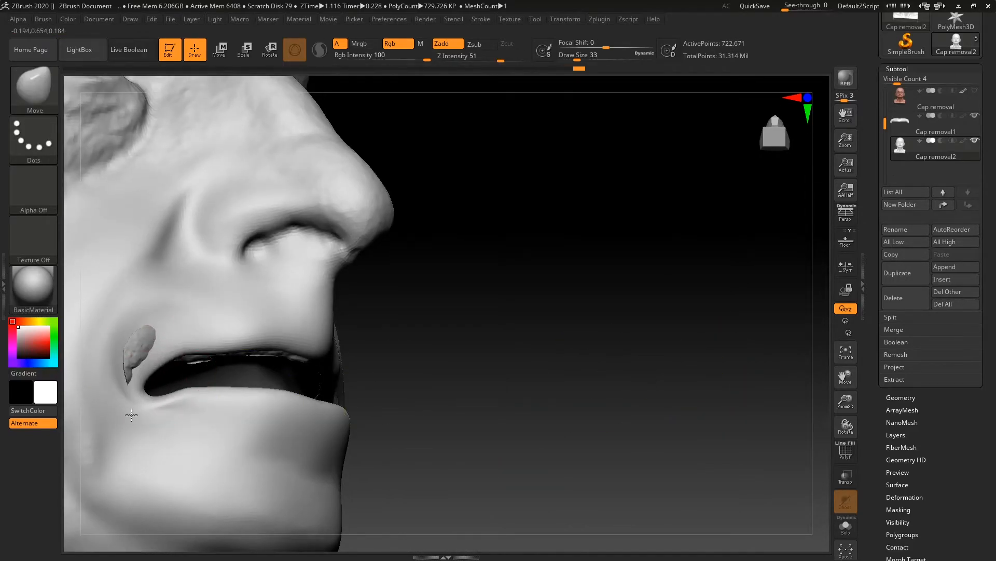
{"action": "left_click_drag", "start_coordinate": [558, 329], "coordinate": [534, 338]}
{"action": "key", "text": "shift"}
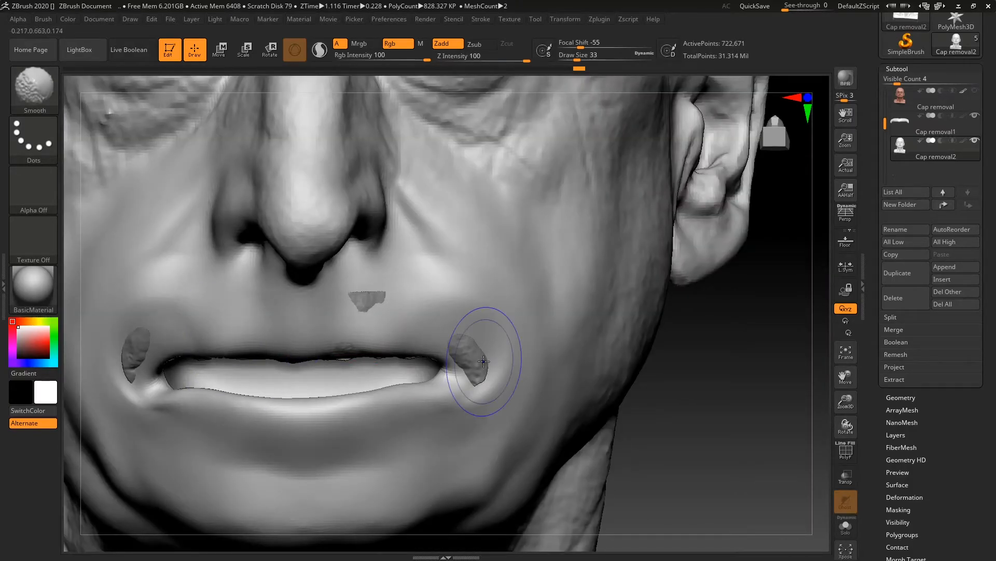
- Build up the duplicate's mouth corners and upper lip edge with the Inflat brush and smooth them
{"action": "left_click_drag", "start_coordinate": [763, 337], "coordinate": [676, 318]}
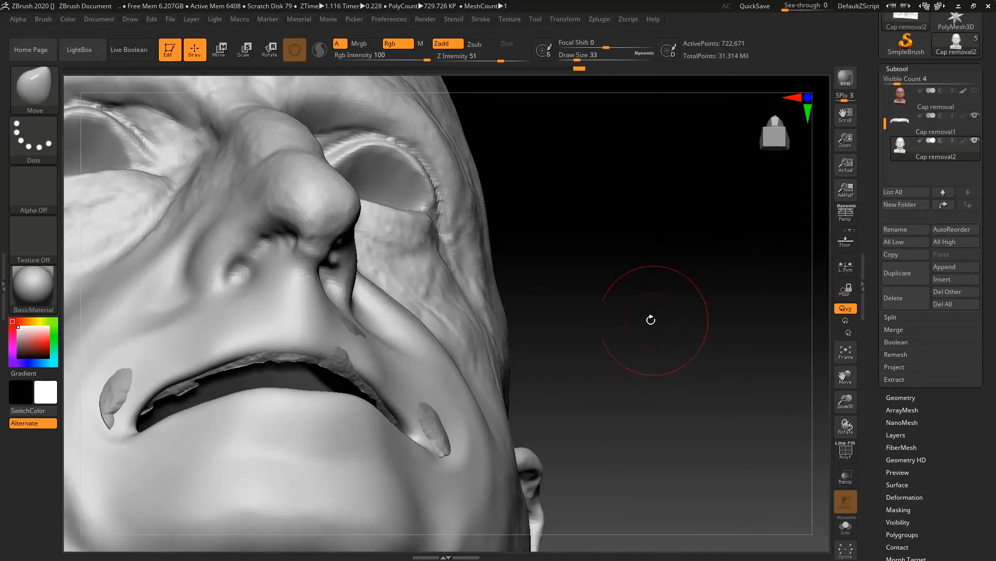
{"action": "key", "text": "b"}
{"action": "key", "text": "i"}
{"action": "key", "text": "n"}
{"action": "mouse_move", "coordinate": [139, 400]}
{"action": "left_mouse_down"}
{"action": "mouse_move", "coordinate": [306, 361]}
{"action": "mouse_move", "coordinate": [410, 407]}
{"action": "mouse_move", "coordinate": [335, 366]}
{"action": "mouse_move", "coordinate": [115, 416]}
{"action": "left_mouse_up"}
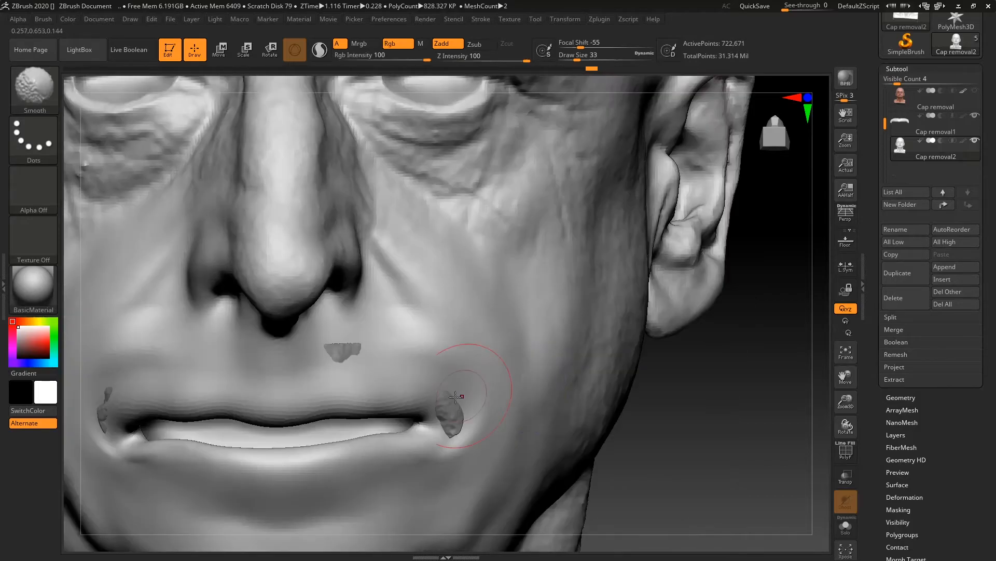
{"action": "mouse_move", "coordinate": [301, 415]}
{"action": "left_mouse_down"}
{"action": "mouse_move", "coordinate": [425, 410]}
{"action": "mouse_move", "coordinate": [441, 420]}
{"action": "mouse_move", "coordinate": [155, 410]}
{"action": "mouse_move", "coordinate": [301, 408]}
{"action": "mouse_move", "coordinate": [223, 407]}
{"action": "left_mouse_up"}
- Project the isolated upper lip's shape onto the duplicate head with ProjectAll
{"action": "mouse_move", "coordinate": [656, 356]}
{"action": "left_mouse_down"}
{"action": "mouse_move", "coordinate": [717, 331]}
{"action": "mouse_move", "coordinate": [700, 330]}
{"action": "mouse_move", "coordinate": [726, 309]}
{"action": "mouse_move", "coordinate": [714, 294]}
{"action": "mouse_move", "coordinate": [697, 309]}
{"action": "left_mouse_up"}
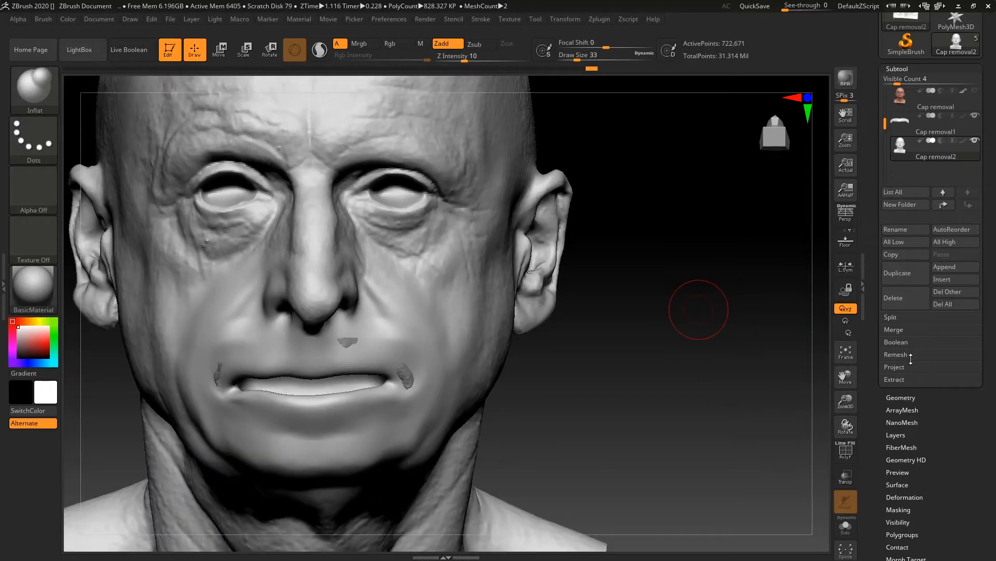
{"action": "left_click", "coordinate": [895, 367]}
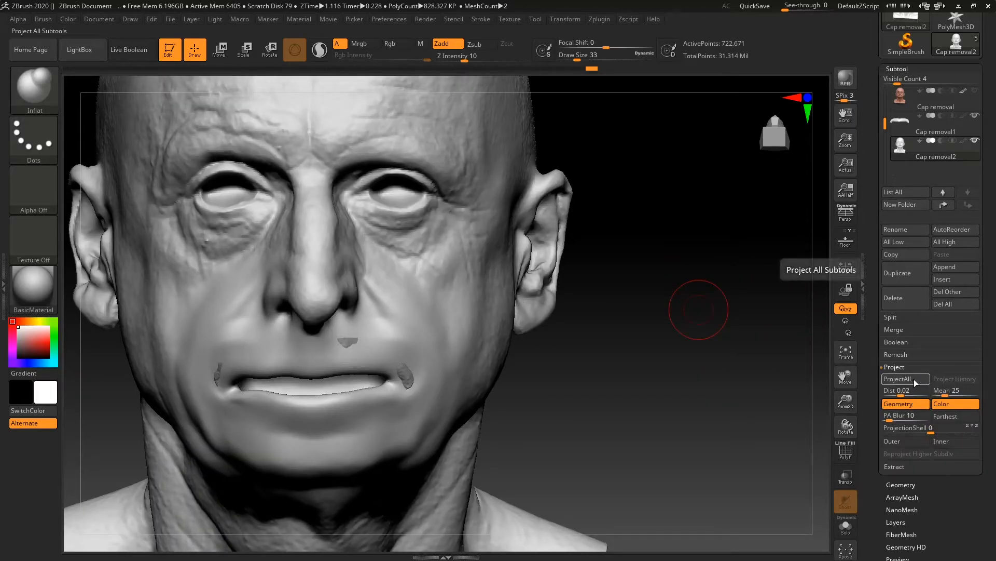
{"action": "mouse_move", "coordinate": [689, 340]}
{"action": "left_mouse_down"}
{"action": "mouse_move", "coordinate": [701, 386]}
{"action": "mouse_move", "coordinate": [618, 358]}
{"action": "left_mouse_up"}
- Smooth the projected upper lip and mouth corners and rerun ProjectAll between passes to refine the transfer
{"action": "mouse_move", "coordinate": [280, 342]}
{"action": "left_mouse_down", "text": "shift"}
{"action": "mouse_move", "coordinate": [402, 358]}
{"action": "mouse_move", "coordinate": [165, 374]}
{"action": "left_mouse_up", "text": "shift"}
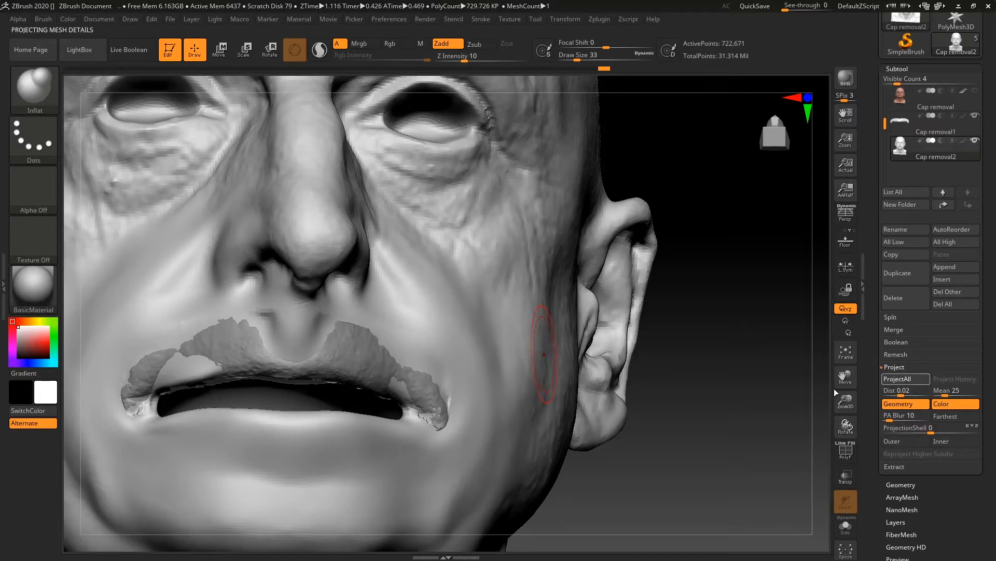
{"action": "mouse_move", "coordinate": [313, 345]}
{"action": "left_mouse_down", "text": "shift"}
{"action": "mouse_move", "coordinate": [422, 375]}
{"action": "mouse_move", "coordinate": [171, 378]}
{"action": "left_mouse_up", "text": "shift"}
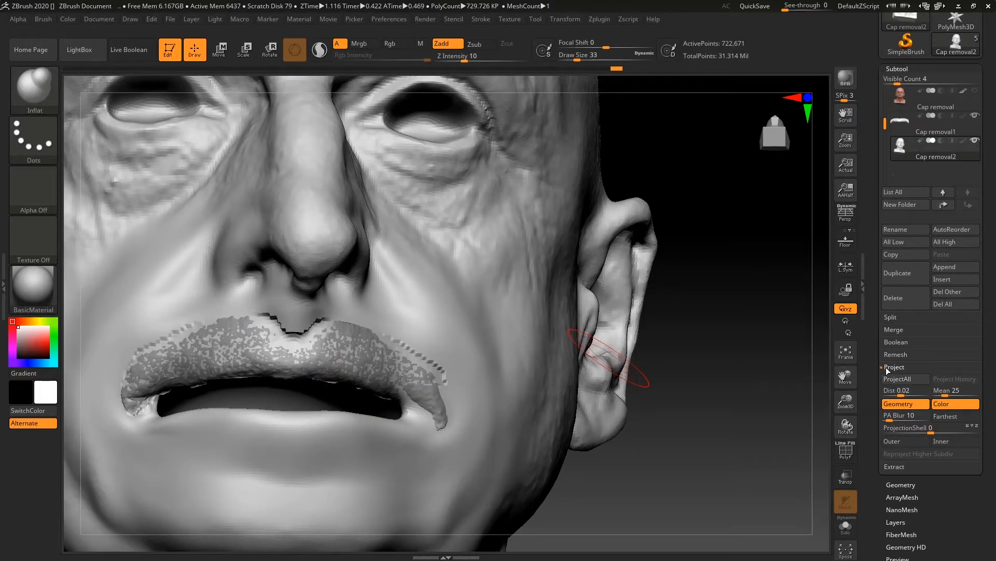
{"action": "mouse_move", "coordinate": [323, 342]}
{"action": "left_mouse_down", "text": "shift"}
{"action": "mouse_move", "coordinate": [288, 335]}
{"action": "mouse_move", "coordinate": [332, 333]}
{"action": "left_mouse_up", "text": "shift"}
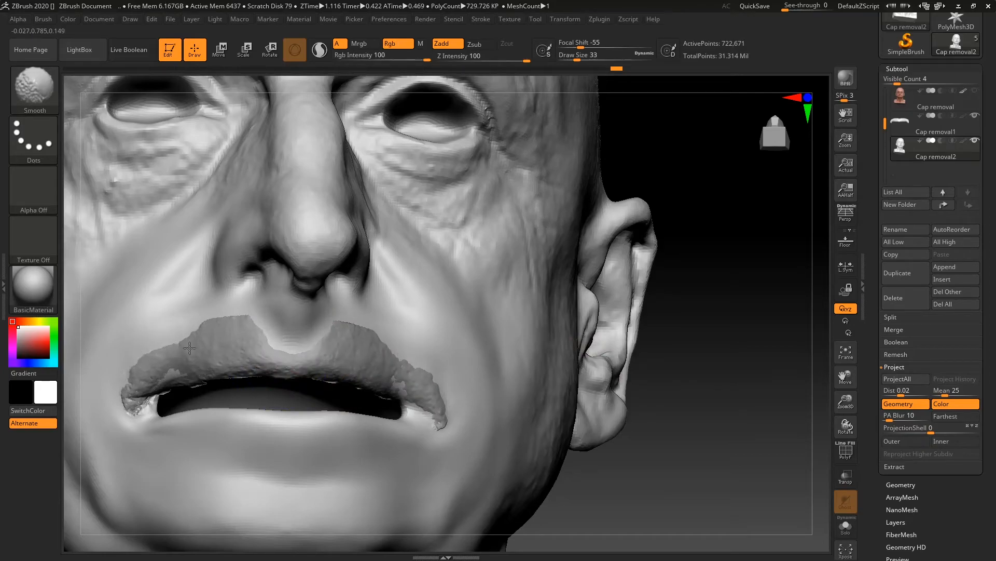
{"action": "left_click_drag", "start_coordinate": [230, 340], "coordinate": [214, 373], "text": "shift"}
{"action": "mouse_move", "coordinate": [332, 342]}
{"action": "left_mouse_down", "text": "shift"}
{"action": "mouse_move", "coordinate": [280, 338]}
{"action": "mouse_move", "coordinate": [369, 337]}
{"action": "left_mouse_up", "text": "shift"}
{"action": "left_click_drag", "start_coordinate": [395, 369], "coordinate": [439, 402], "text": "shift"}
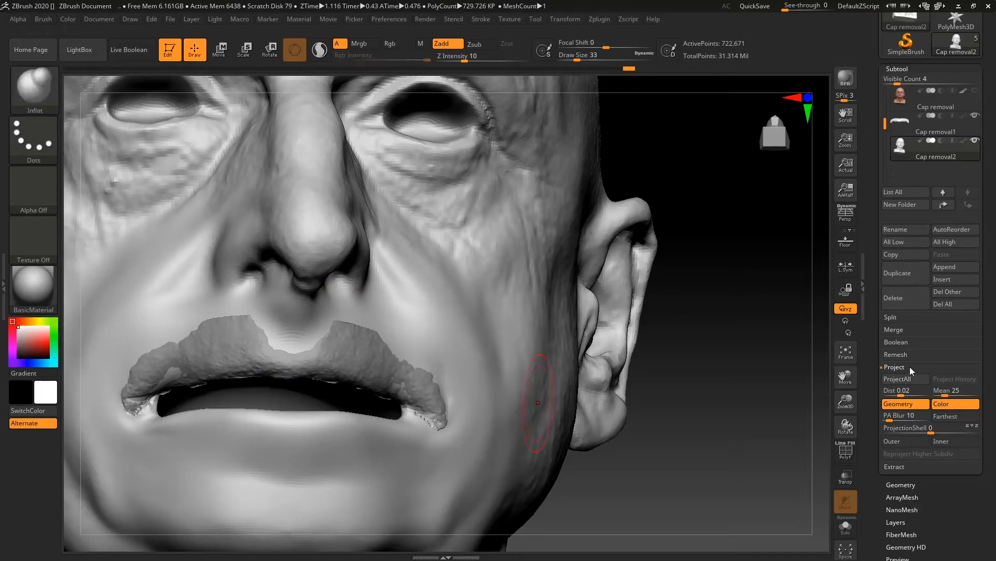
- Solo the duplicate head and smooth the rough projected geometry at both mouth corners
{"action": "left_click", "coordinate": [842, 527]}
{"action": "mouse_move", "coordinate": [696, 358]}
{"action": "left_mouse_down"}
{"action": "mouse_move", "coordinate": [676, 338]}
{"action": "mouse_move", "coordinate": [714, 358]}
{"action": "mouse_move", "coordinate": [688, 335]}
{"action": "mouse_move", "coordinate": [732, 349]}
{"action": "mouse_move", "coordinate": [694, 367]}
{"action": "left_mouse_up"}
{"action": "mouse_move", "coordinate": [545, 441]}
{"action": "left_mouse_down", "text": "shift"}
{"action": "mouse_move", "coordinate": [524, 469]}
{"action": "mouse_move", "coordinate": [519, 452]}
{"action": "left_mouse_up", "text": "shift"}
{"action": "left_click_drag", "start_coordinate": [156, 446], "coordinate": [174, 439], "text": "shift"}
{"action": "left_click_drag", "start_coordinate": [773, 483], "coordinate": [763, 445]}
- Reduce the brush's Draw Size to 14 and smooth the jagged geometry at one mouth corner
{"action": "key", "text": "space"}
{"action": "left_click_drag", "start_coordinate": [813, 377], "coordinate": [809, 377]}
{"action": "key", "text": "ctrl+z"}
{"action": "key", "text": "space"}
{"action": "left_click_drag", "start_coordinate": [676, 339], "coordinate": [673, 340]}
{"action": "right_click_drag", "start_coordinate": [551, 392], "coordinate": [501, 382]}
{"action": "mouse_move", "coordinate": [556, 389]}
{"action": "left_mouse_down", "text": "shift"}
{"action": "mouse_move", "coordinate": [541, 390]}
{"action": "mouse_move", "coordinate": [572, 396]}
{"action": "left_mouse_up", "text": "shift"}
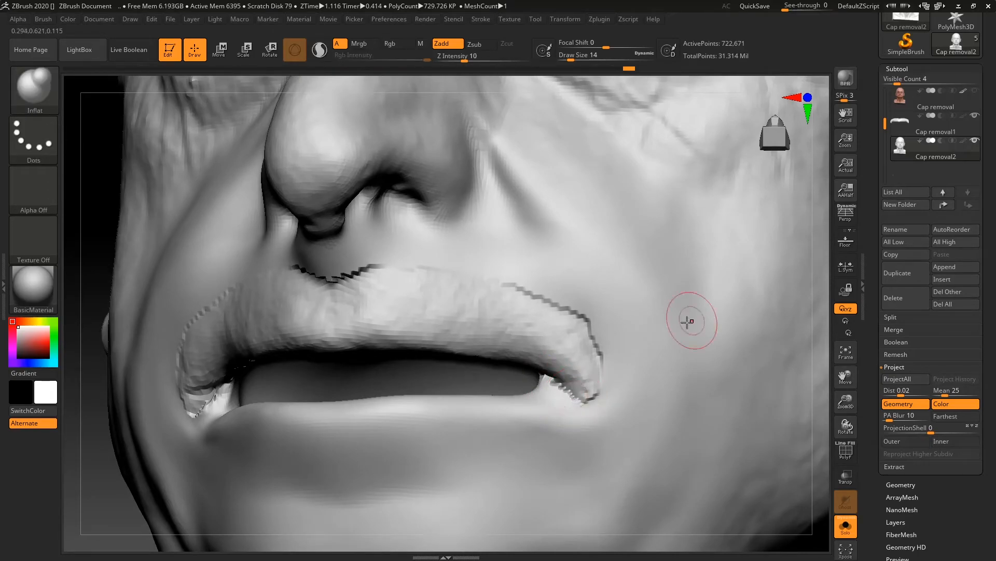
- Reshape the same mouth corner with the Move brush and smooth its rough edge
{"action": "key", "text": "b"}
{"action": "key", "text": "m"}
{"action": "key", "text": "v"}
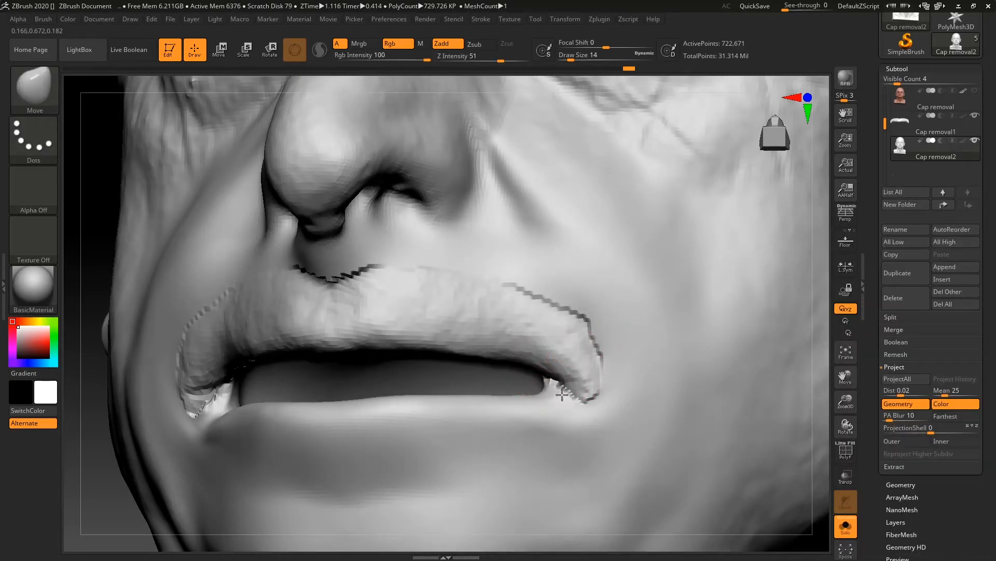
{"action": "left_click_drag", "start_coordinate": [555, 389], "coordinate": [567, 408], "text": "shift"}
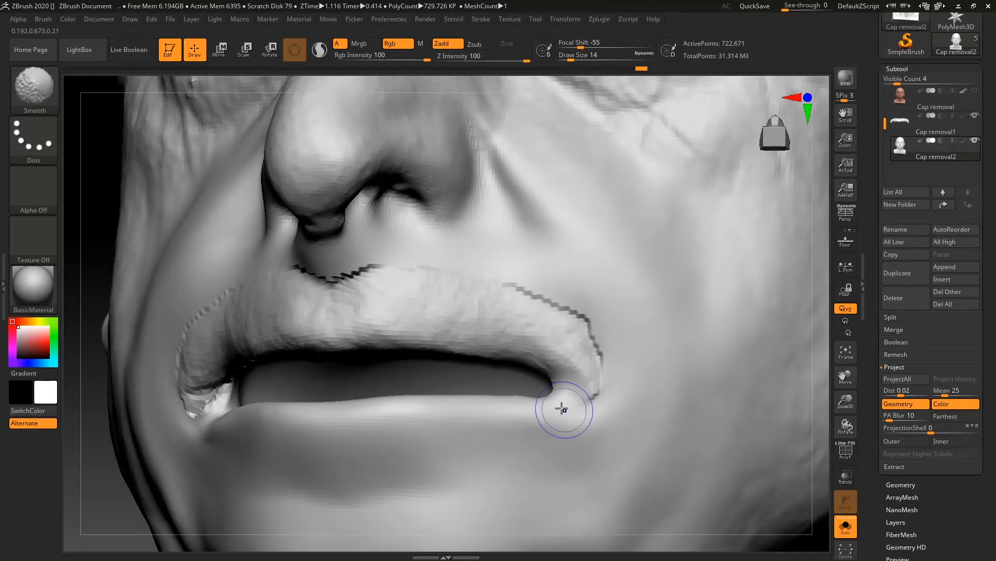
{"action": "left_click_drag", "start_coordinate": [101, 450], "coordinate": [145, 490]}
- Reshape the opposite mouth corner with the Move brush, undo the first stroke, and smooth both corners
{"action": "left_click_drag", "start_coordinate": [648, 340], "coordinate": [674, 306], "text": "alt"}
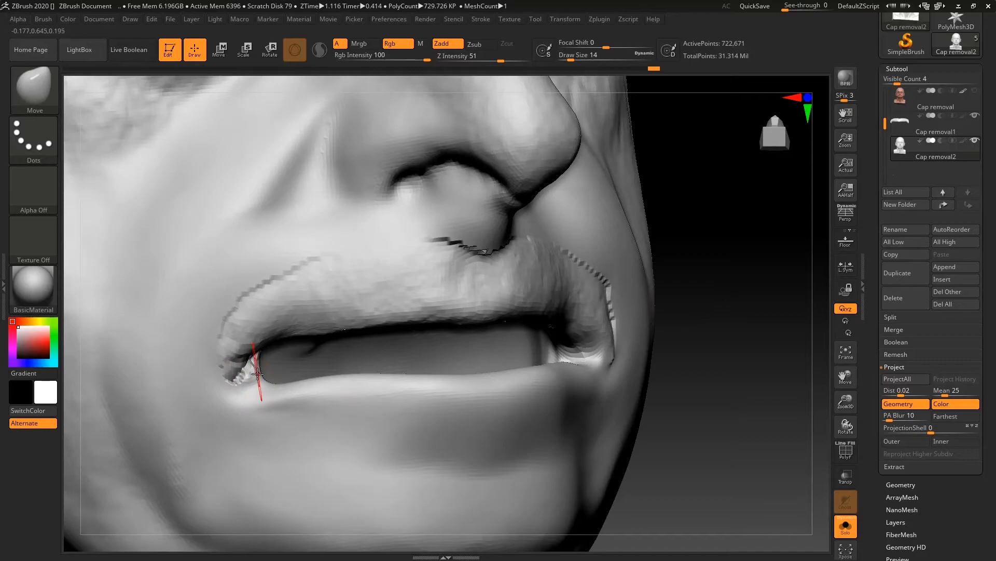
{"action": "left_click_drag", "start_coordinate": [742, 294], "coordinate": [717, 303]}
{"action": "left_click_drag", "start_coordinate": [242, 363], "coordinate": [235, 368]}
{"action": "key", "text": "ctrl+z"}
{"action": "left_click_drag", "start_coordinate": [235, 368], "coordinate": [236, 370], "text": "shift"}
{"action": "left_click_drag", "start_coordinate": [846, 374], "coordinate": [808, 397]}
{"action": "left_click_drag", "start_coordinate": [621, 370], "coordinate": [616, 363], "text": "shift"}
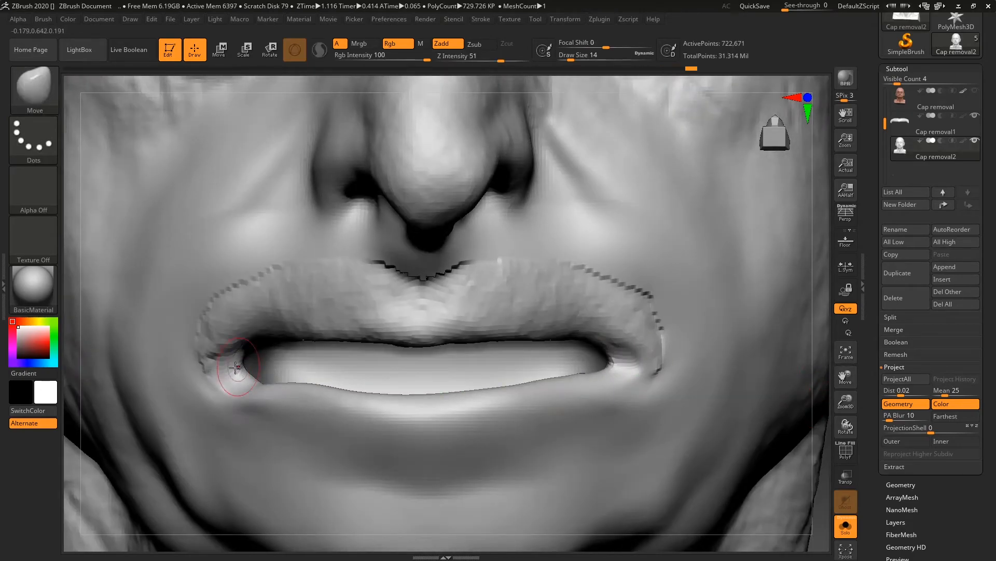
{"action": "left_click_drag", "start_coordinate": [236, 367], "coordinate": [227, 370]}
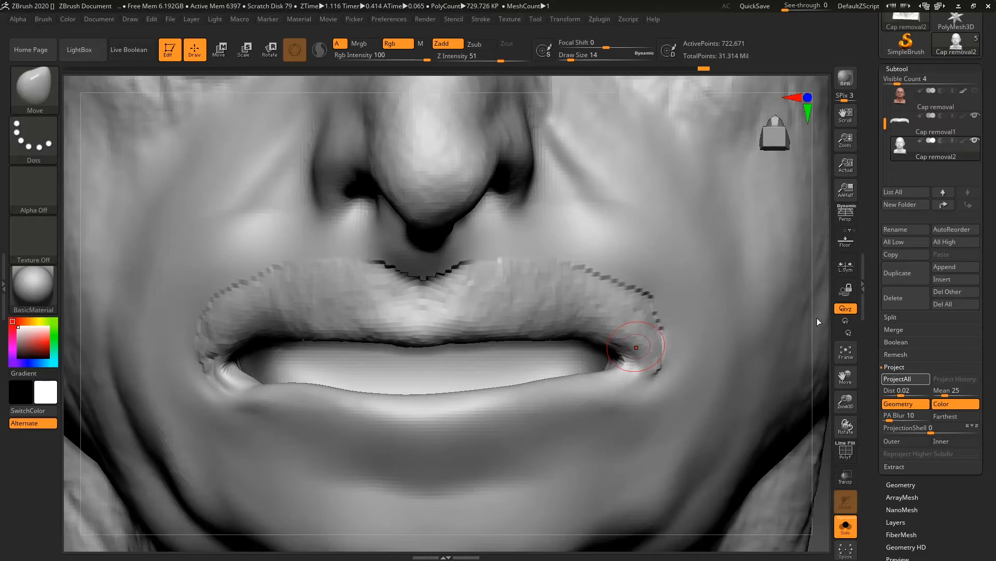
- Smooth the reshaped mouth corner again and project the isolated upper lip onto the duplicate with ProjectAll
{"action": "left_click_drag", "start_coordinate": [816, 335], "coordinate": [832, 324]}
{"action": "left_click_drag", "start_coordinate": [237, 359], "coordinate": [229, 358], "text": "shift"}
{"action": "left_click", "coordinate": [905, 379]}
{"action": "mouse_move", "coordinate": [791, 445]}
{"action": "left_mouse_down", "text": "alt"}
{"action": "mouse_move", "coordinate": [734, 329]}
{"action": "mouse_move", "coordinate": [735, 344]}
{"action": "left_mouse_up", "text": "alt"}
{"action": "left_click_drag", "start_coordinate": [687, 401], "coordinate": [742, 328], "text": "alt"}
- Remesh the duplicate head with DynaMesh to even out the stretched polygons around the projected lip
{"action": "left_click", "coordinate": [898, 68]}
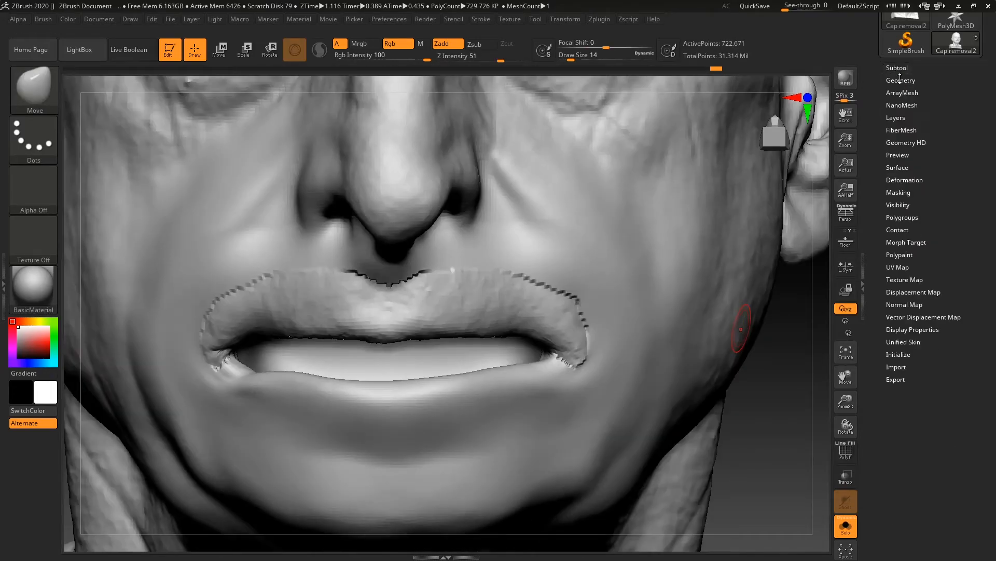
{"action": "left_click", "coordinate": [901, 80]}
{"action": "key", "text": "ctrl"}
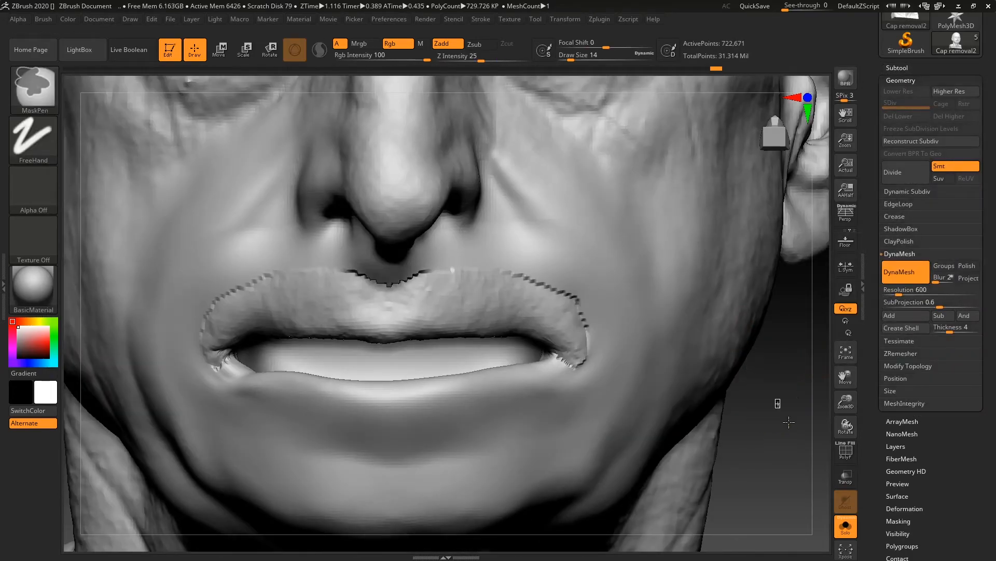
{"action": "mouse_move", "coordinate": [807, 401]}
{"action": "left_mouse_down", "text": "ctrl"}
{"action": "mouse_move", "coordinate": [800, 376]}
{"action": "mouse_move", "coordinate": [737, 387]}
{"action": "mouse_move", "coordinate": [706, 366]}
{"action": "left_mouse_up", "text": "ctrl"}
- Smooth the remeshed mouth corners and upper lip edge and reproject the upper lip with ProjectAll
{"action": "key", "text": "shift"}
{"action": "mouse_move", "coordinate": [670, 410]}
{"action": "left_mouse_down"}
{"action": "mouse_move", "coordinate": [711, 415]}
{"action": "mouse_move", "coordinate": [692, 390]}
{"action": "mouse_move", "coordinate": [648, 383]}
{"action": "mouse_move", "coordinate": [646, 418]}
{"action": "mouse_move", "coordinate": [631, 421]}
{"action": "left_mouse_up"}
{"action": "left_click_drag", "start_coordinate": [311, 428], "coordinate": [300, 436], "text": "shift"}
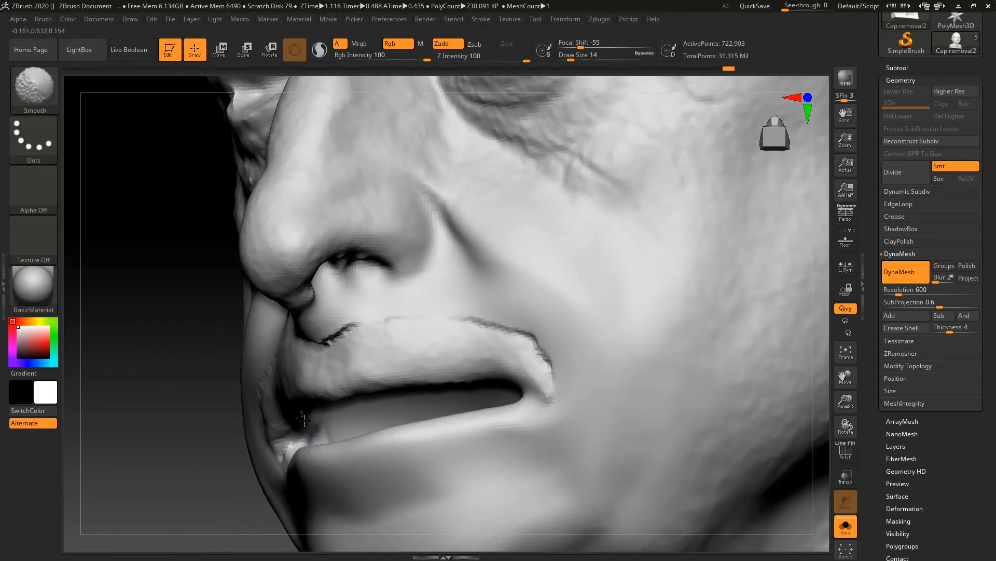
{"action": "left_click_drag", "start_coordinate": [185, 492], "coordinate": [301, 457]}
{"action": "left_click_drag", "start_coordinate": [363, 419], "coordinate": [485, 411], "text": "shift"}
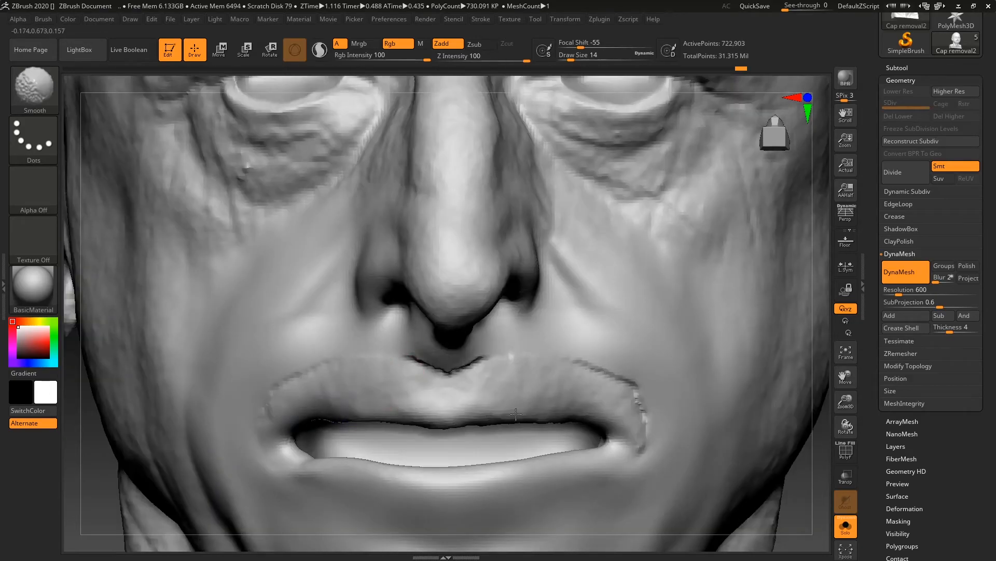
{"action": "left_click", "coordinate": [903, 68]}
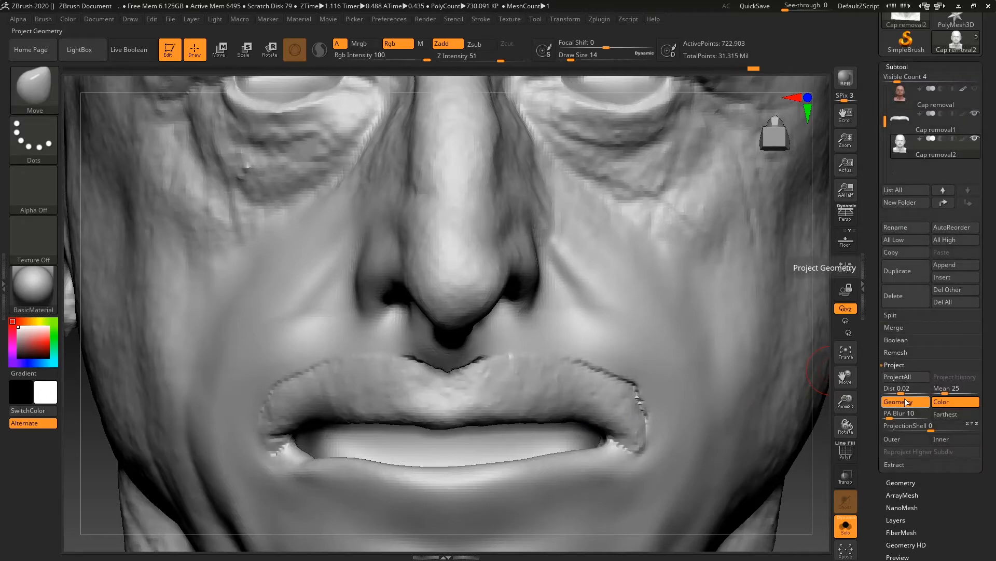
{"action": "left_click_drag", "start_coordinate": [846, 426], "coordinate": [762, 336]}
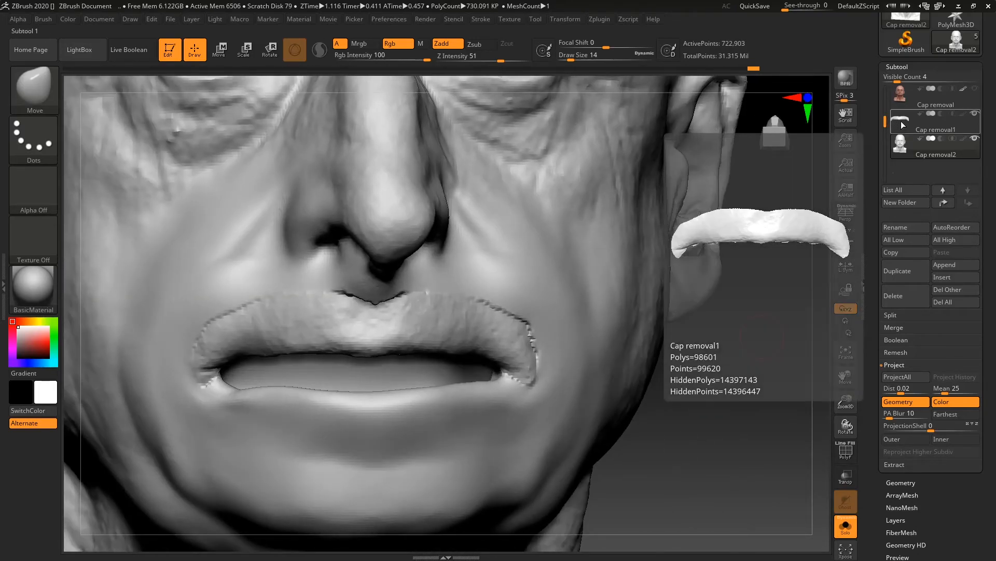
- Isolate the lower lip polygroup on the Cap removal1 subtool in place of the upper lip, and reselect Cap removal2
{"action": "left_click", "coordinate": [902, 125]}
{"action": "key", "text": "ctrl+shift"}
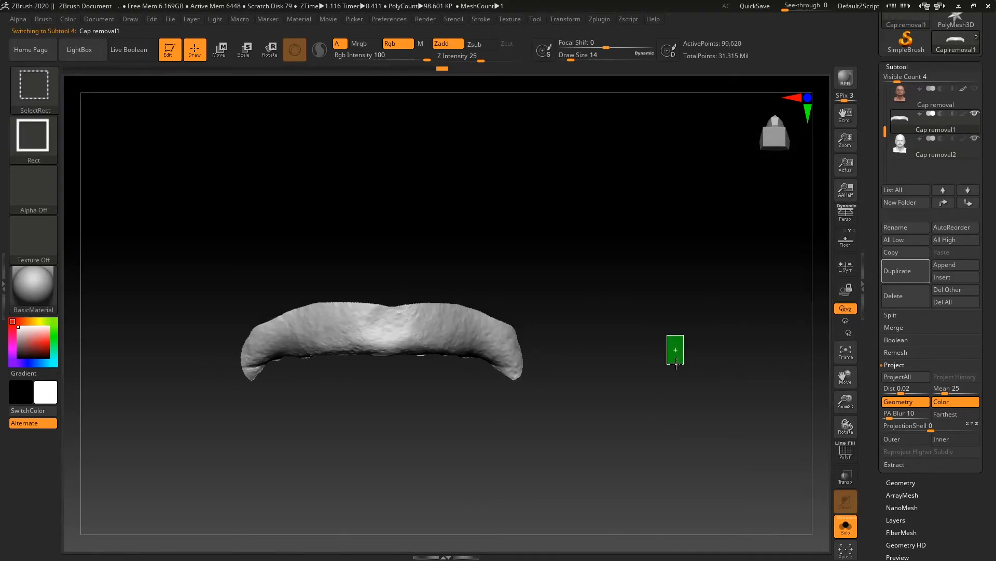
{"action": "left_click", "coordinate": [675, 362], "text": "ctrl+shift"}
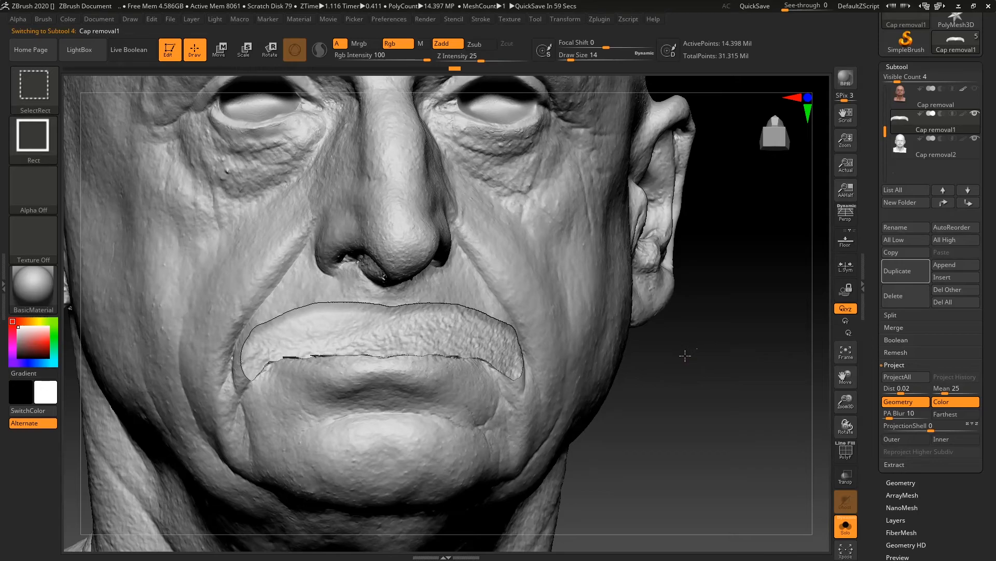
{"action": "left_click", "coordinate": [648, 391]}
{"action": "left_click_drag", "start_coordinate": [658, 388], "coordinate": [686, 351]}
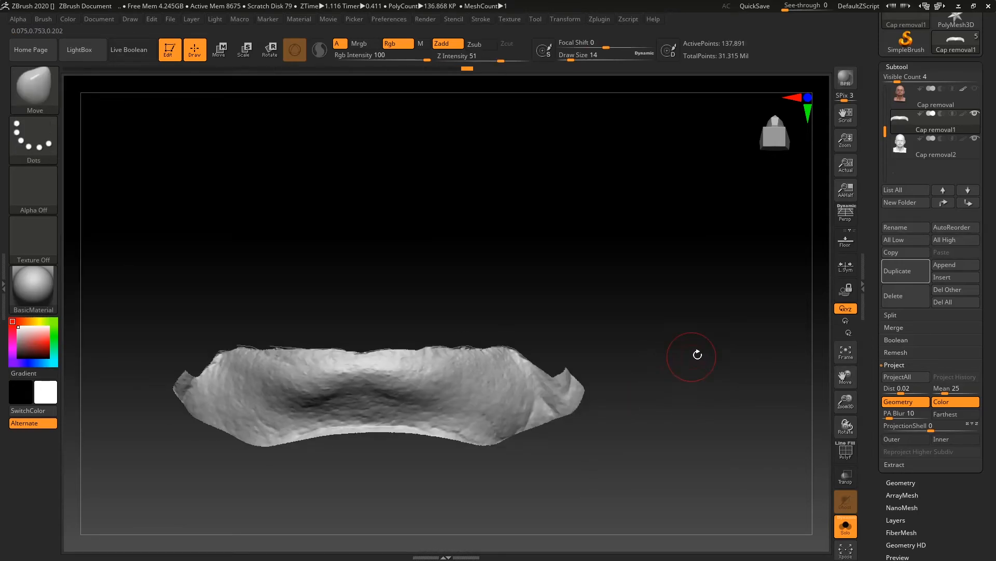
{"action": "left_click", "coordinate": [901, 145]}
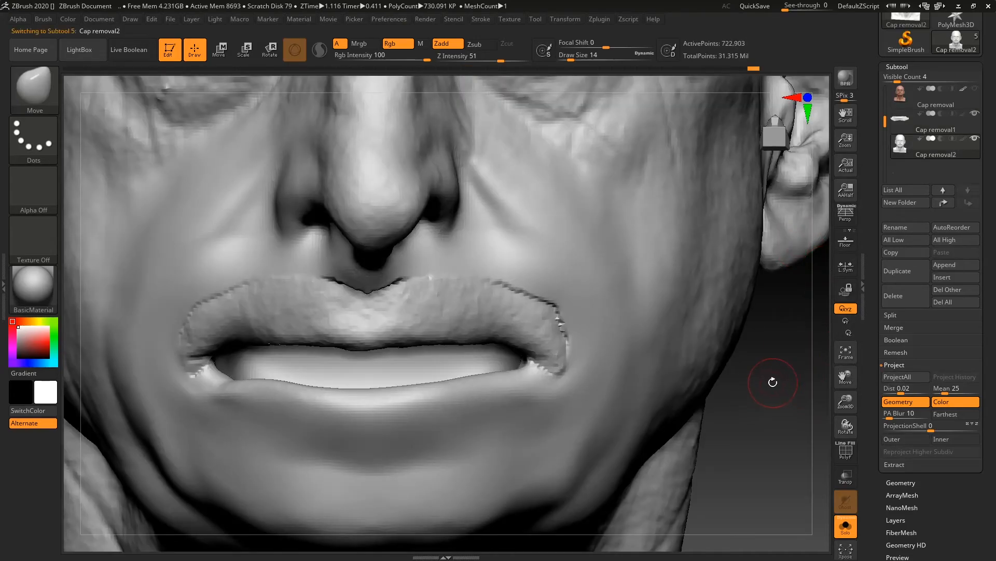
- Try pulling the duplicate's lower lip toward the isolated source lip with the Move brush at draw size 39
{"action": "key", "text": "b"}
{"action": "key", "text": "m"}
{"action": "key", "text": "v"}
{"action": "key", "text": "space"}
{"action": "left_click_drag", "start_coordinate": [677, 295], "coordinate": [685, 295]}
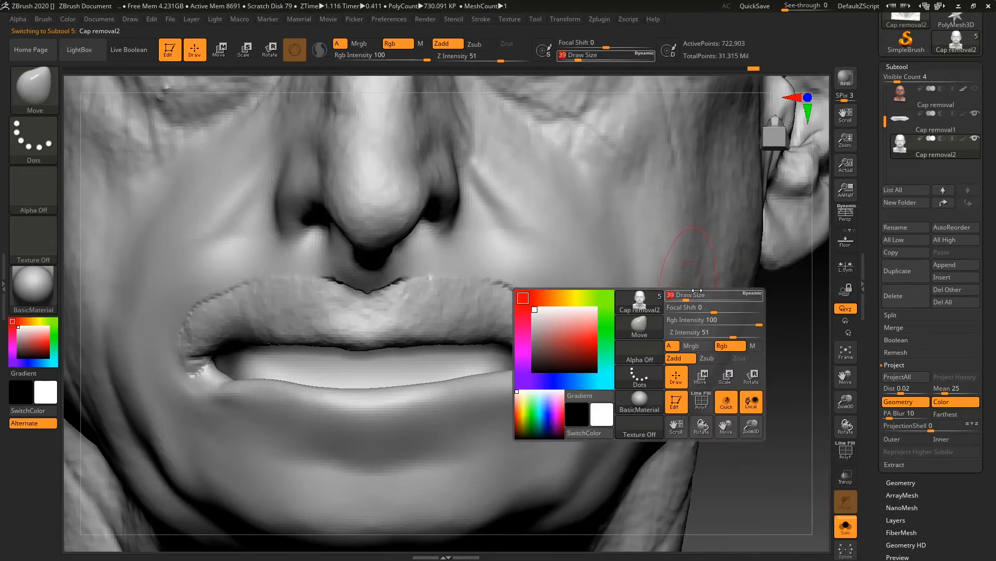
{"action": "left_click", "coordinate": [846, 528]}
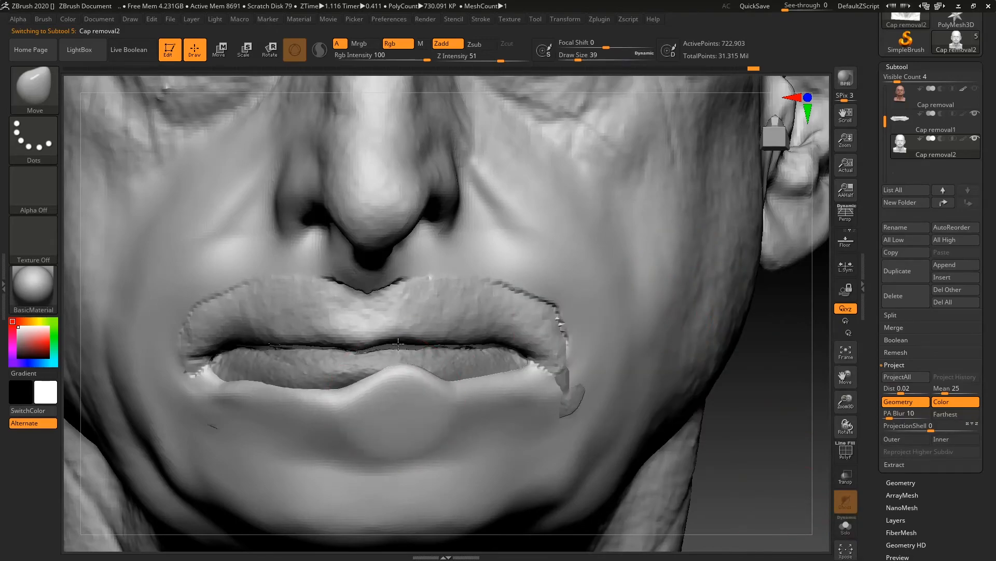
{"action": "left_click_drag", "start_coordinate": [758, 401], "coordinate": [800, 420]}
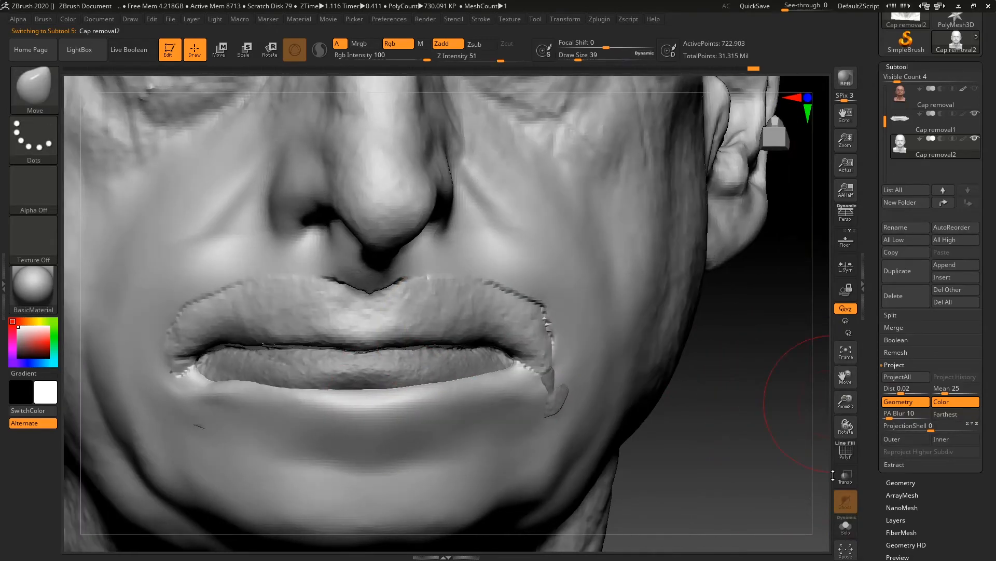
{"action": "left_click", "coordinate": [846, 528]}
- Paint a mask over the duplicate head's lower lip with MaskPen at draw size 23, from one mouth corner to the other
{"action": "key", "text": "space"}
{"action": "left_click_drag", "start_coordinate": [737, 377], "coordinate": [741, 377]}
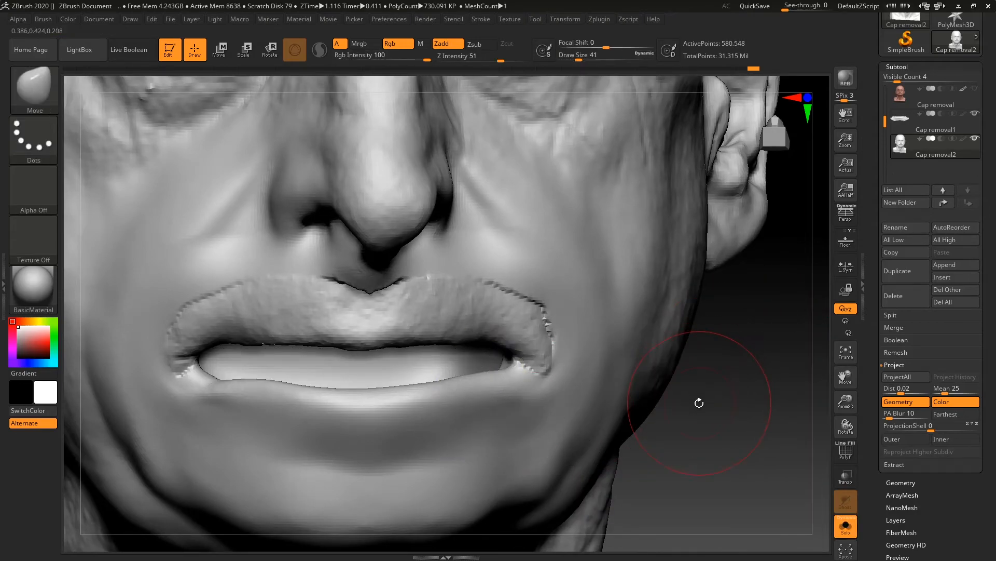
{"action": "left_click", "coordinate": [846, 451]}
{"action": "left_click", "coordinate": [846, 451]}
{"action": "key", "text": "space"}
{"action": "left_click_drag", "start_coordinate": [722, 366], "coordinate": [717, 367]}
{"action": "mouse_move", "coordinate": [179, 381]}
{"action": "left_mouse_down", "text": "ctrl"}
{"action": "mouse_move", "coordinate": [343, 415]}
{"action": "mouse_move", "coordinate": [513, 409]}
{"action": "mouse_move", "coordinate": [515, 390]}
{"action": "mouse_move", "coordinate": [448, 400]}
{"action": "mouse_move", "coordinate": [488, 394]}
{"action": "left_mouse_up", "text": "ctrl"}
{"action": "right_click_drag", "start_coordinate": [511, 406], "coordinate": [577, 428]}
{"action": "left_click_drag", "start_coordinate": [372, 418], "coordinate": [382, 422], "text": "ctrl"}
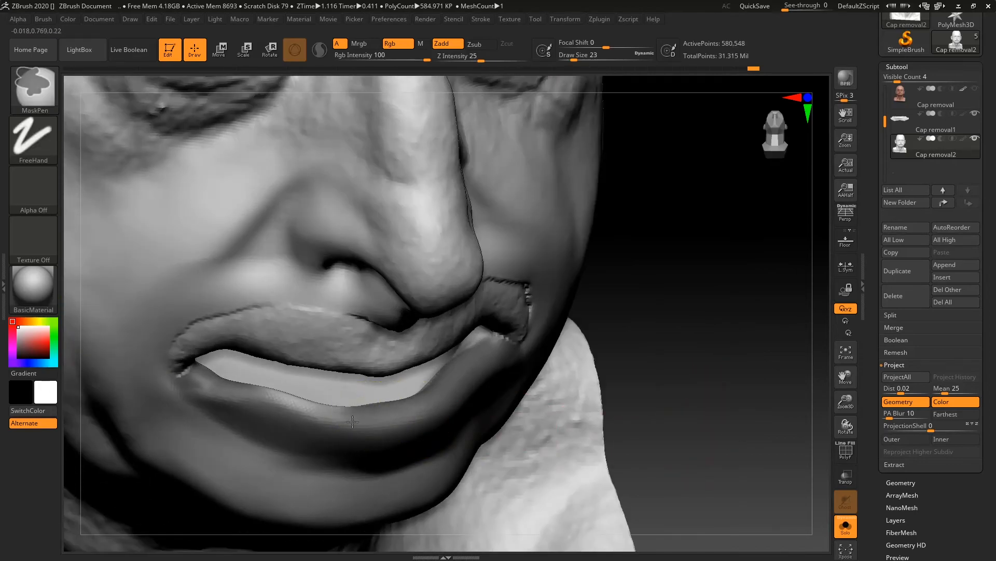
{"action": "right_click_drag", "start_coordinate": [534, 334], "coordinate": [411, 381]}
{"action": "left_click_drag", "start_coordinate": [322, 393], "coordinate": [345, 402], "text": "ctrl"}
{"action": "mouse_move", "coordinate": [462, 391]}
{"action": "right_mouse_down"}
{"action": "mouse_move", "coordinate": [526, 363]}
{"action": "mouse_move", "coordinate": [617, 400]}
{"action": "right_mouse_up"}
- Extend the lower lip mask into the mouth corners and refine its edges with a smaller brush, down to draw size 6
{"action": "key", "text": "space"}
{"action": "left_click_drag", "start_coordinate": [690, 338], "coordinate": [687, 338]}
{"action": "left_click_drag", "start_coordinate": [439, 434], "coordinate": [464, 455], "text": "ctrl"}
{"action": "mouse_move", "coordinate": [644, 395]}
{"action": "right_mouse_down"}
{"action": "mouse_move", "coordinate": [707, 372]}
{"action": "mouse_move", "coordinate": [670, 436]}
{"action": "right_mouse_up"}
{"action": "key", "text": "space"}
{"action": "left_click_drag", "start_coordinate": [704, 375], "coordinate": [696, 376]}
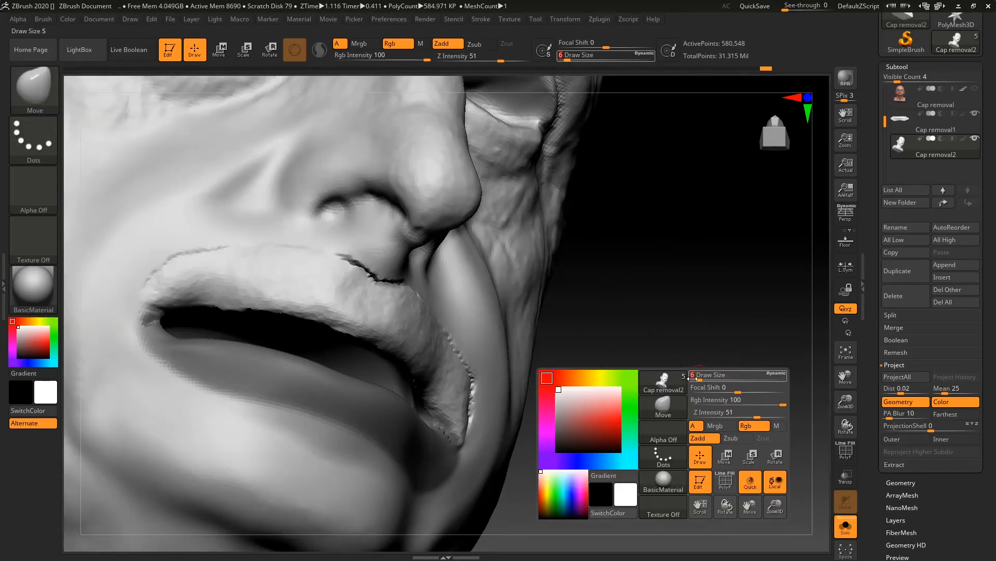
{"action": "left_click_drag", "start_coordinate": [427, 395], "coordinate": [434, 427], "text": "ctrl"}
{"action": "right_click_drag", "start_coordinate": [384, 387], "coordinate": [317, 415]}
{"action": "mouse_move", "coordinate": [166, 381]}
{"action": "left_mouse_down", "text": "ctrl"}
{"action": "mouse_move", "coordinate": [155, 374]}
{"action": "mouse_move", "coordinate": [162, 403]}
{"action": "left_mouse_up", "text": "ctrl"}
{"action": "left_click_drag", "start_coordinate": [768, 400], "coordinate": [711, 418]}
{"action": "left_click_drag", "start_coordinate": [187, 390], "coordinate": [193, 395], "text": "ctrl"}
{"action": "mouse_move", "coordinate": [794, 423]}
{"action": "left_mouse_down"}
{"action": "mouse_move", "coordinate": [760, 435]}
{"action": "mouse_move", "coordinate": [716, 381]}
{"action": "mouse_move", "coordinate": [750, 356]}
{"action": "left_mouse_up"}
- Turn the masked lower lip into its own polygroup and mask everything on the head except that lip
{"action": "left_click_drag", "start_coordinate": [883, 515], "coordinate": [890, 381]}
{"action": "left_click", "coordinate": [909, 486]}
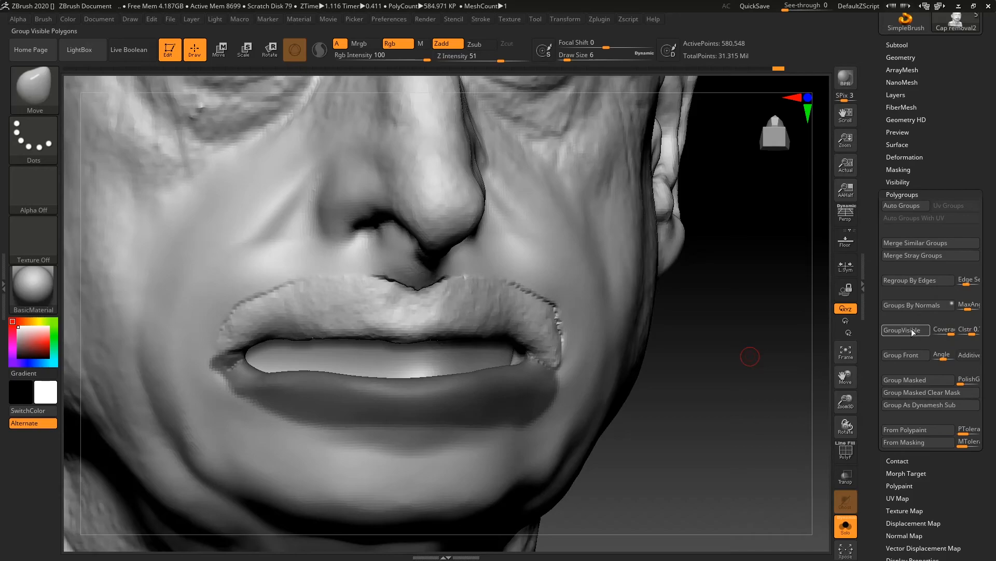
{"action": "left_click", "coordinate": [905, 380]}
{"action": "left_click_drag", "start_coordinate": [718, 383], "coordinate": [706, 418]}
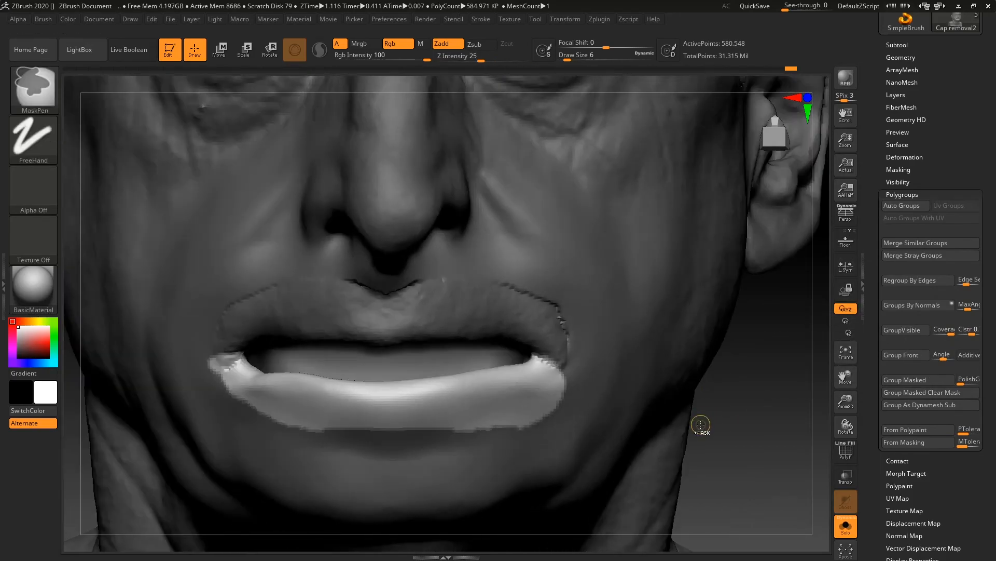
{"action": "left_click", "coordinate": [743, 403], "text": "ctrl"}
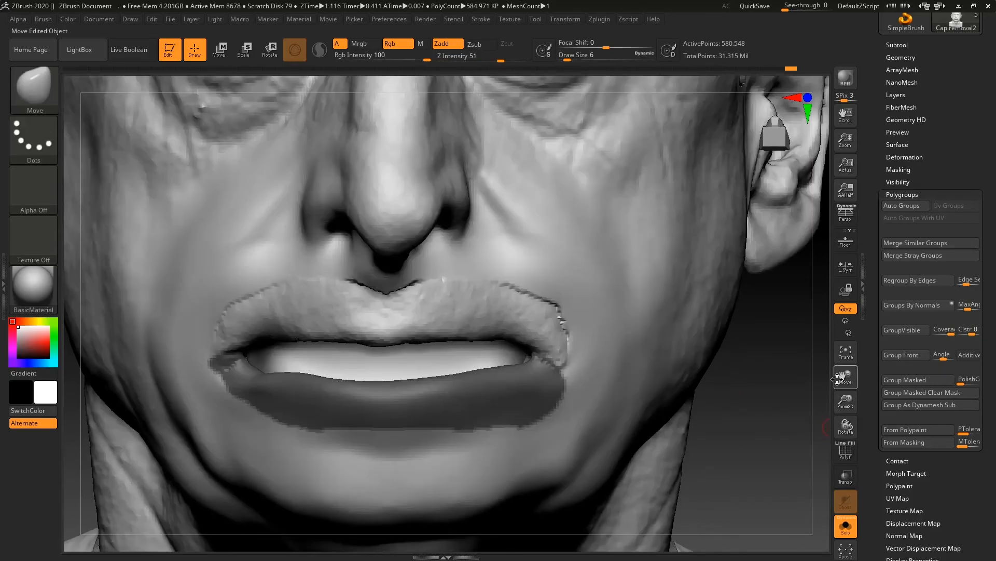
{"action": "left_click_drag", "start_coordinate": [714, 406], "coordinate": [723, 421], "text": "ctrl"}
{"action": "left_click", "coordinate": [527, 382], "text": "ctrl+shift"}
{"action": "left_click", "coordinate": [730, 410], "text": "ctrl+shift"}
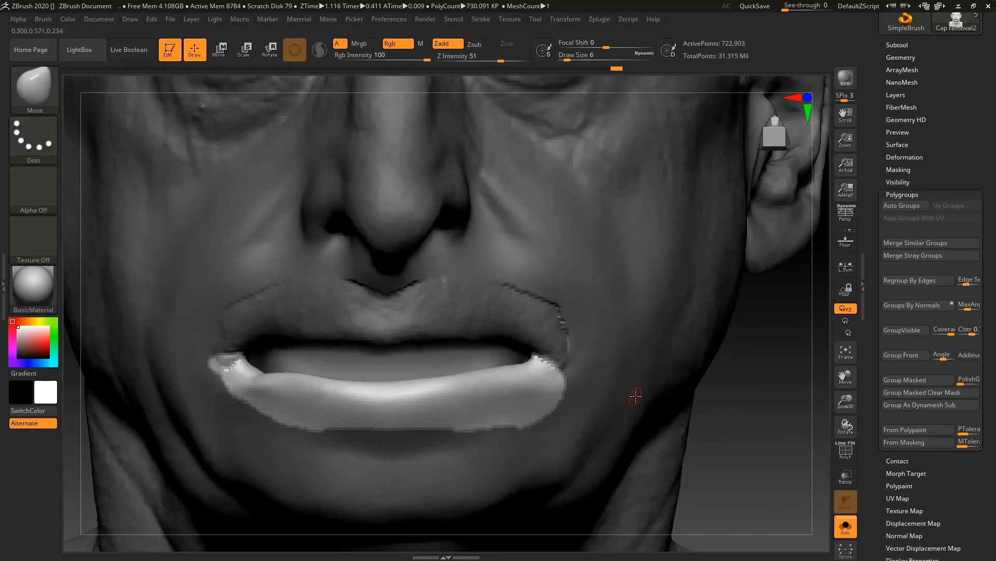
- Set the Move brush to draw size 44 and show the source lower lip together with the duplicate head
{"action": "key", "text": "b"}
{"action": "key", "text": "m"}
{"action": "key", "text": "v"}
{"action": "key", "text": "space"}
{"action": "left_click_drag", "start_coordinate": [679, 352], "coordinate": [693, 353]}
{"action": "left_click_drag", "start_coordinate": [387, 375], "coordinate": [405, 333]}
{"action": "key", "text": "ctrl+z"}
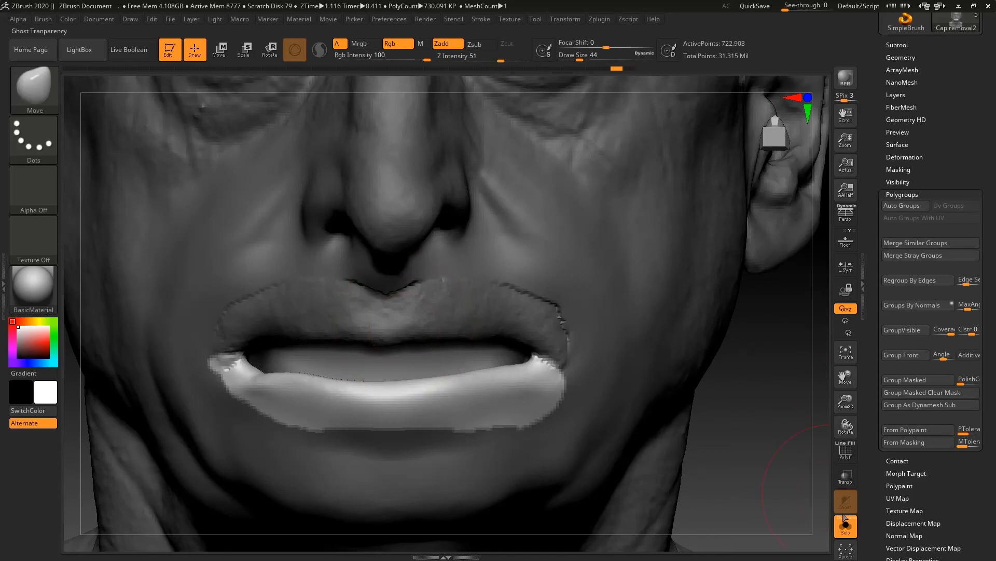
{"action": "left_click", "coordinate": [848, 525]}
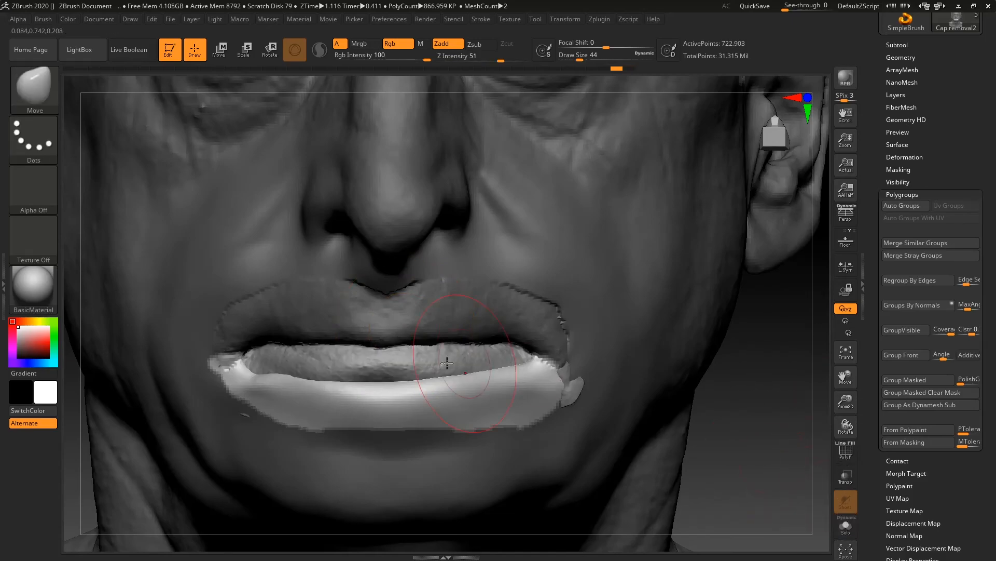
- Pull the unmasked lower lip up over the source lip with the Move brush, closing the gap below the upper lip
{"action": "left_click_drag", "start_coordinate": [414, 342], "coordinate": [418, 337]}
{"action": "left_click_drag", "start_coordinate": [473, 363], "coordinate": [484, 327]}
{"action": "mouse_move", "coordinate": [306, 386]}
{"action": "left_mouse_down"}
{"action": "mouse_move", "coordinate": [310, 347]}
{"action": "mouse_move", "coordinate": [263, 338]}
{"action": "mouse_move", "coordinate": [267, 329]}
{"action": "mouse_move", "coordinate": [238, 352]}
{"action": "mouse_move", "coordinate": [261, 329]}
{"action": "left_mouse_up"}
{"action": "left_click_drag", "start_coordinate": [359, 380], "coordinate": [360, 351]}
{"action": "left_click_drag", "start_coordinate": [439, 363], "coordinate": [441, 346]}
{"action": "left_click_drag", "start_coordinate": [515, 375], "coordinate": [521, 358]}
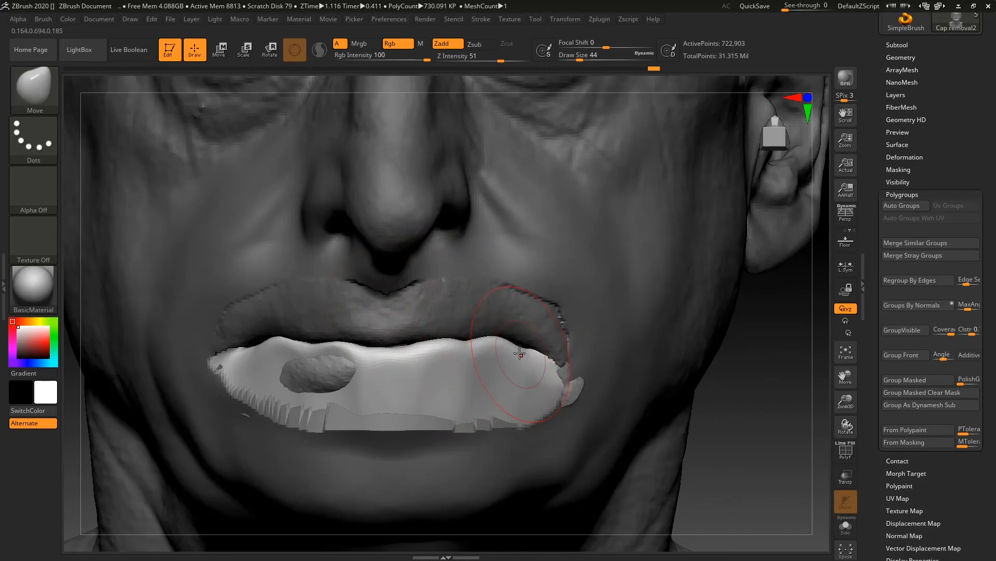